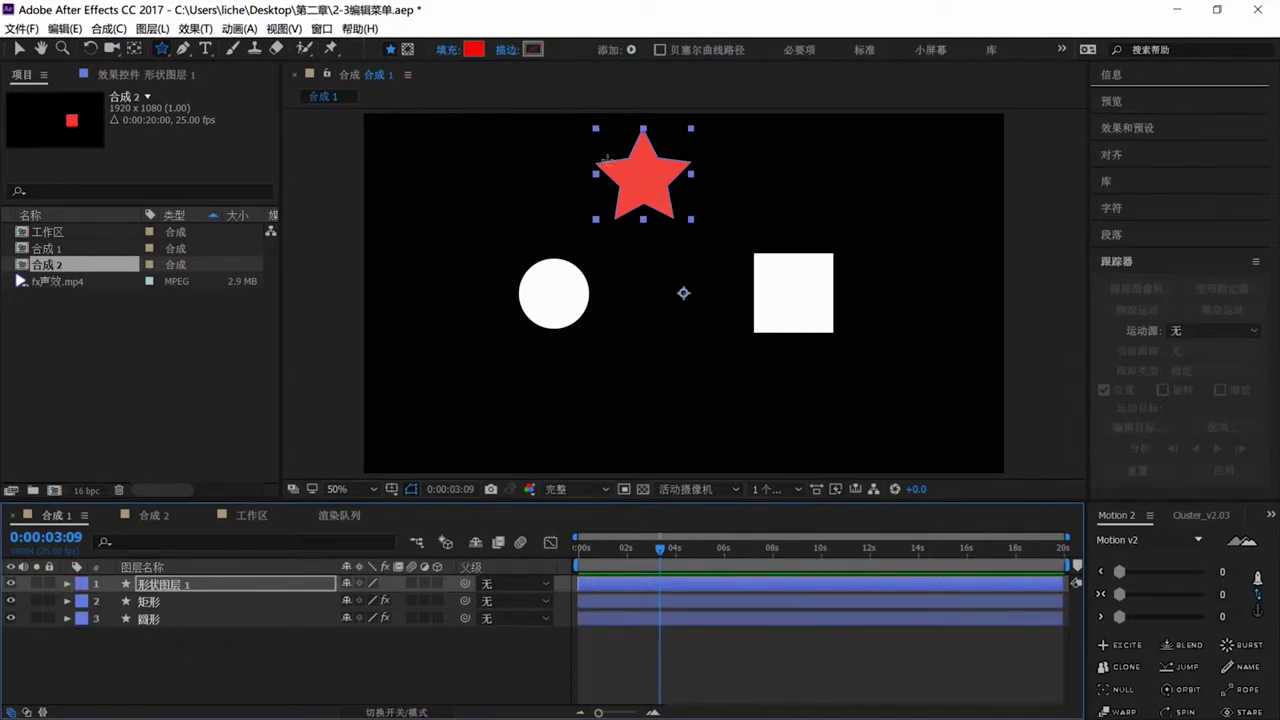
Undo the creation of the red star shape and redo it
click(65, 28)
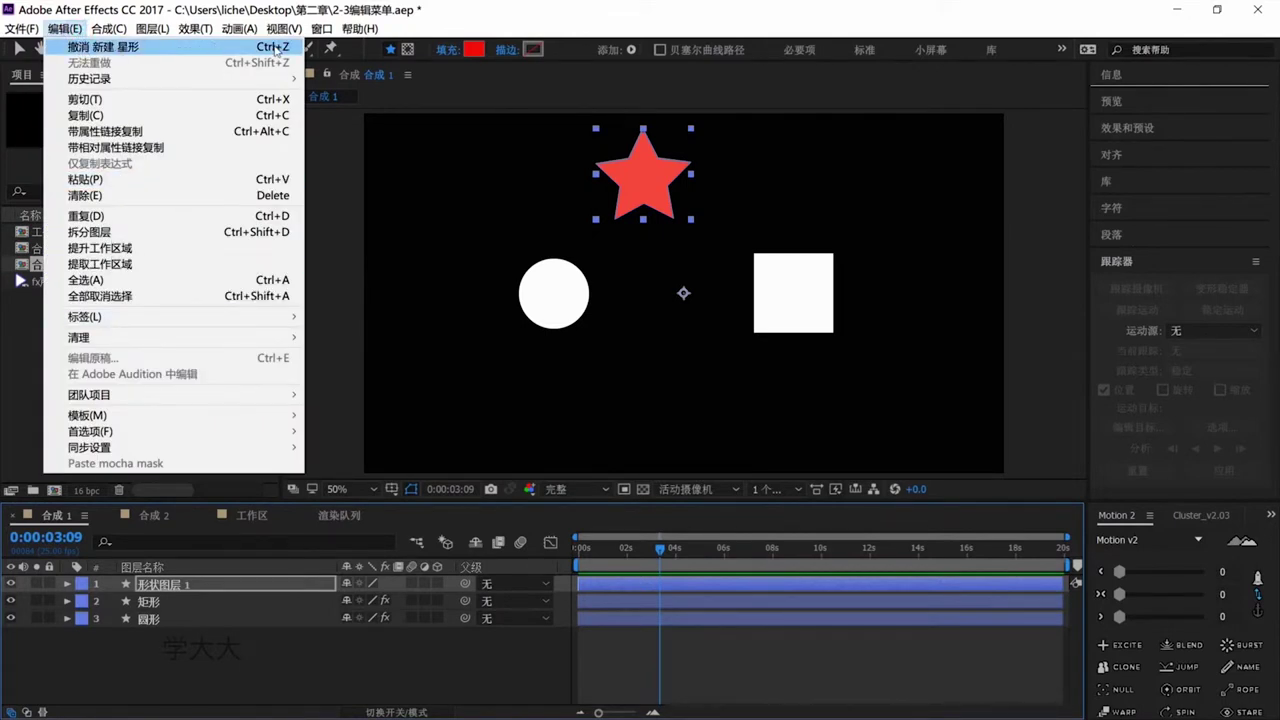
click(200, 47)
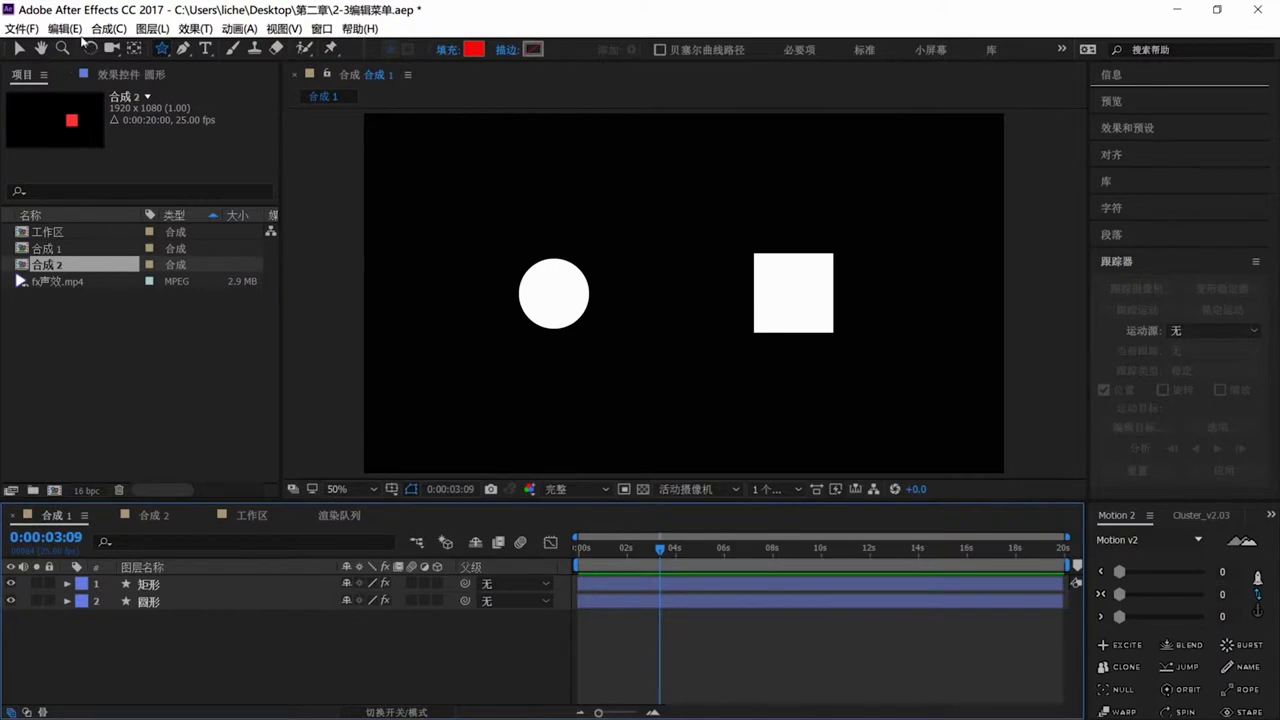
click(64, 29)
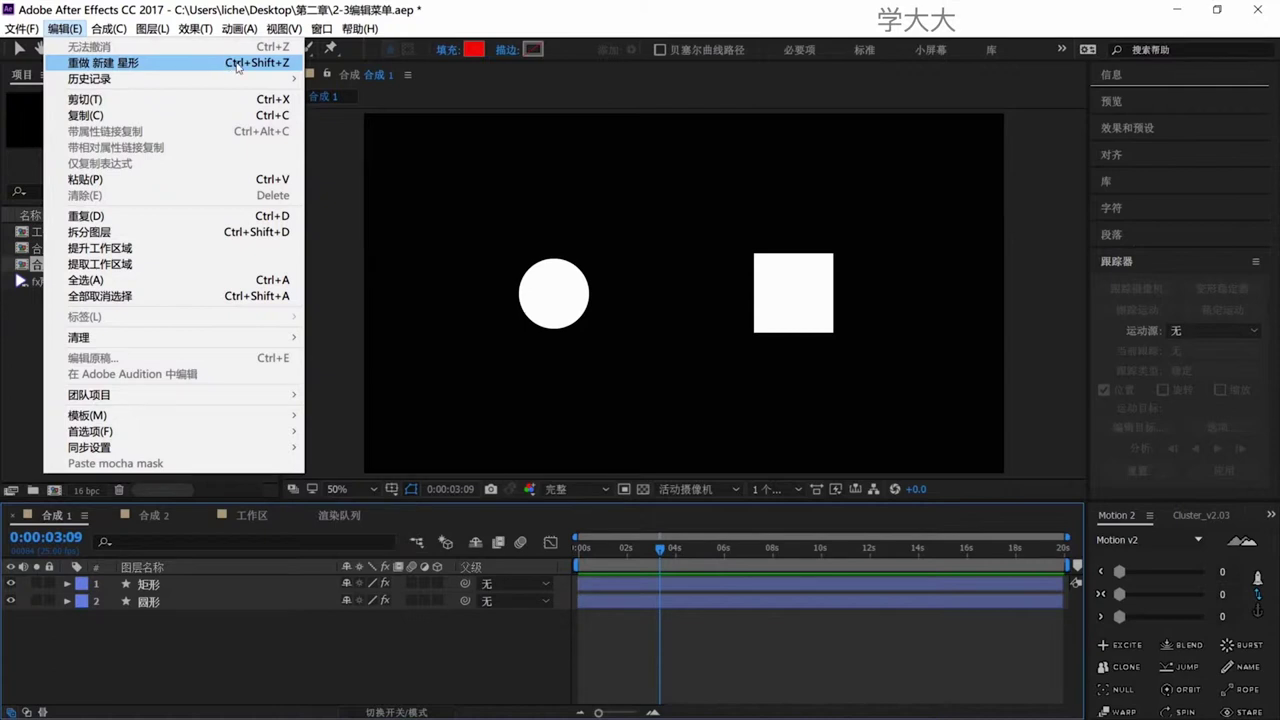
click(231, 652)
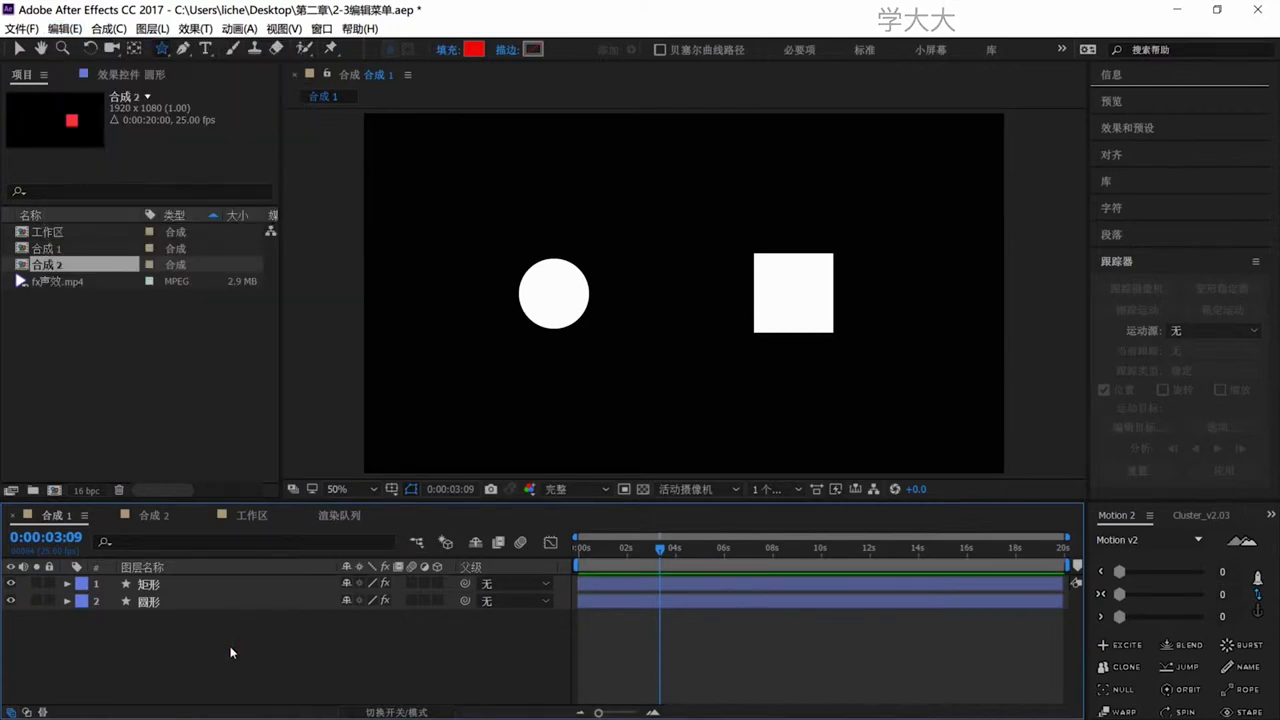
key(ctrl+shift+z)
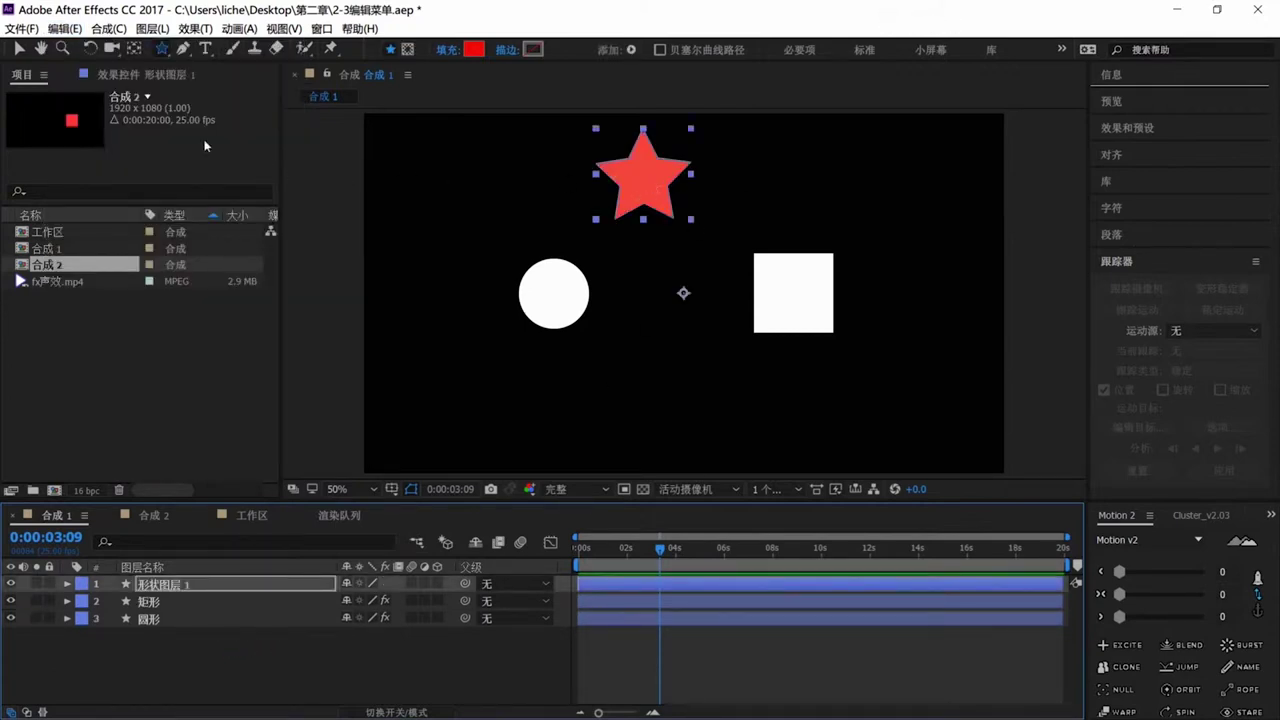
Delete the star layer 形状图层 1 from 合成 1
click(65, 28)
mouse_move(116, 87)
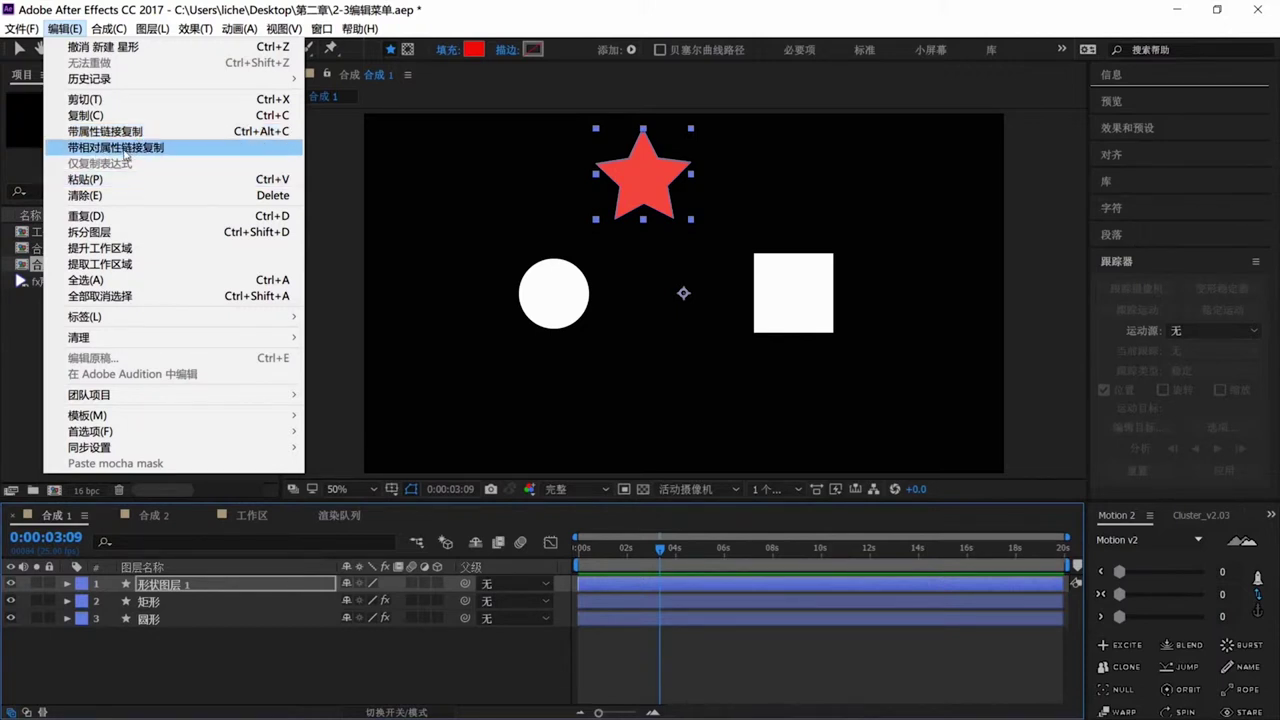
click(204, 618)
click(164, 583)
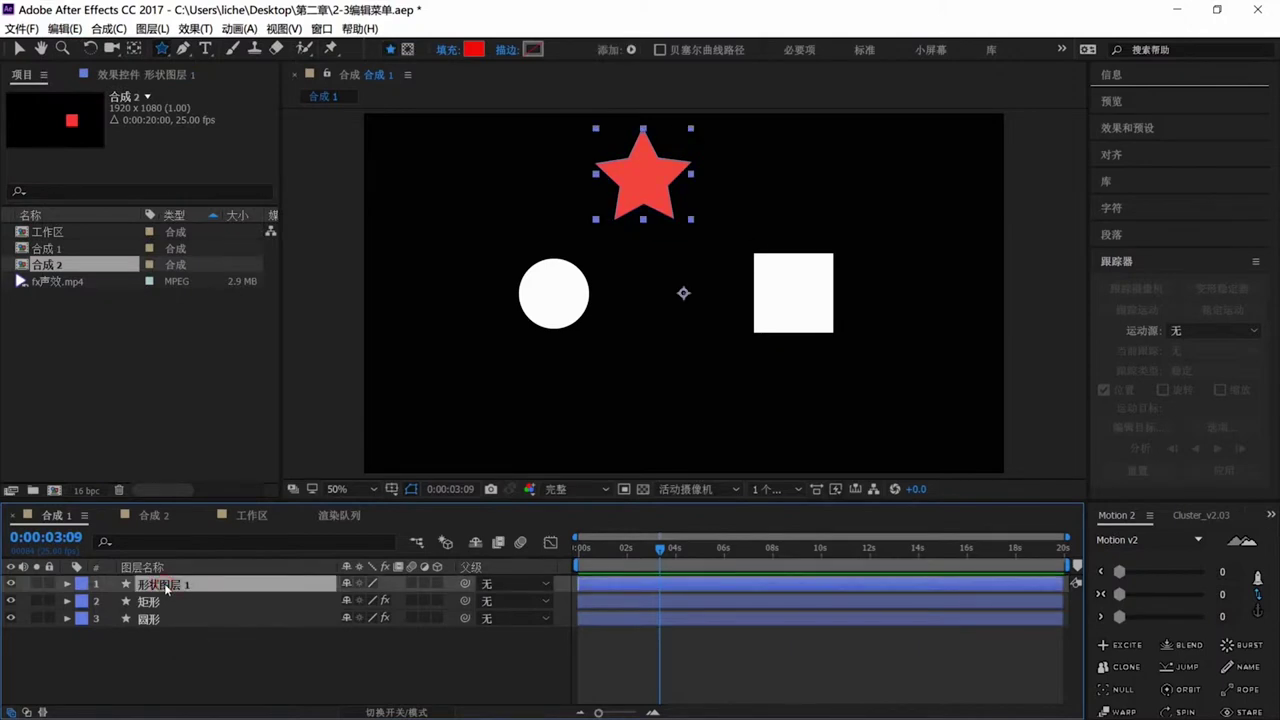
key(Delete)
Copy the 圆形 layer's opacity with relative property links (带相对属性链接复制) and paste it onto the 矩形 layer's opacity
click(165, 601)
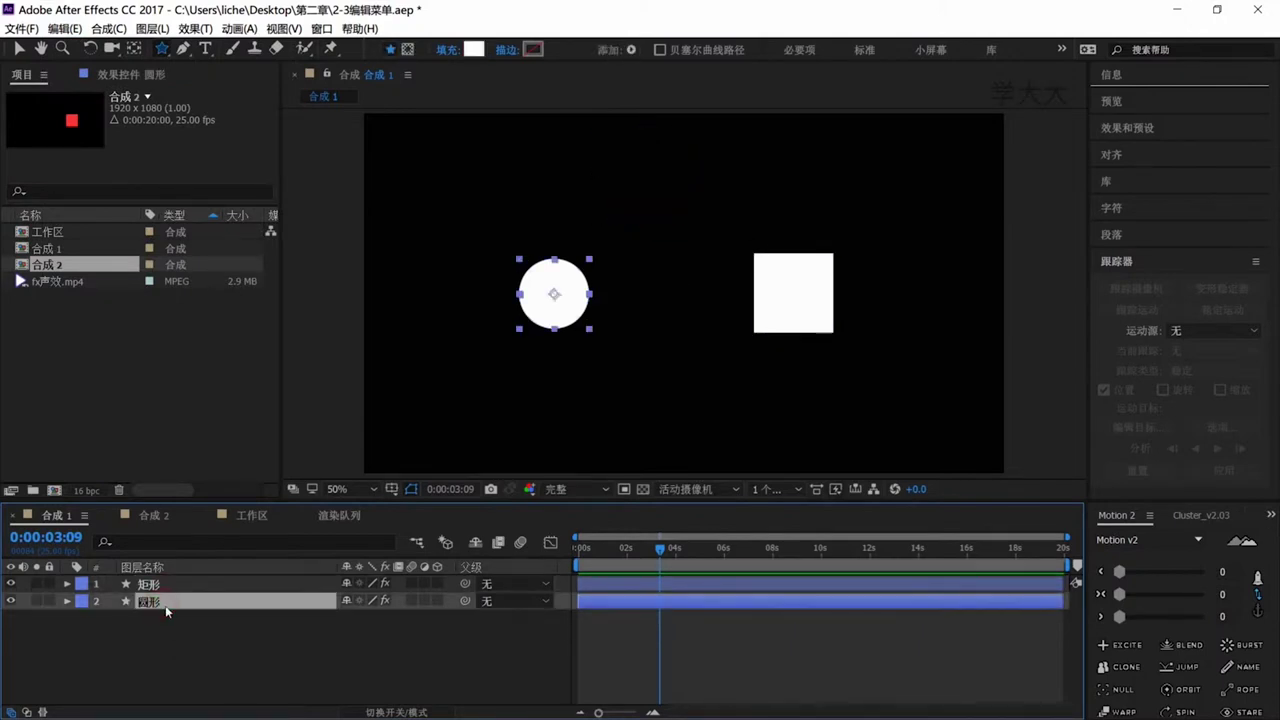
key(t)
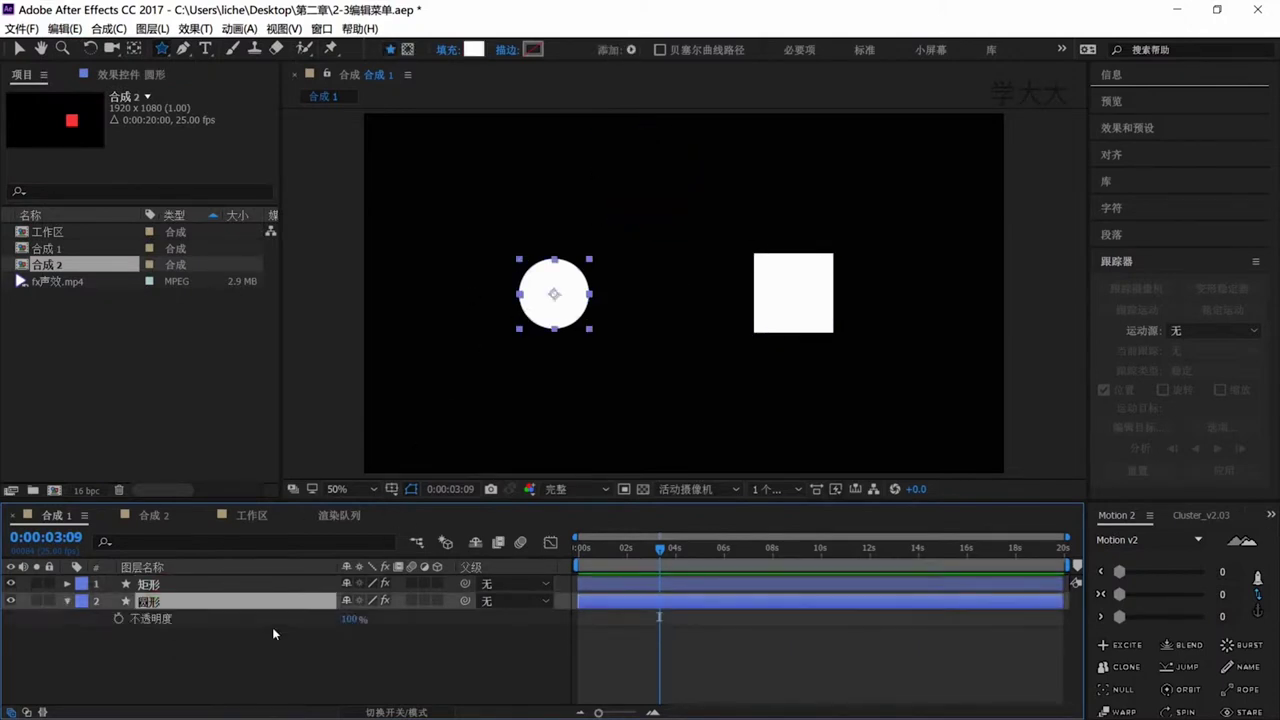
click(166, 620)
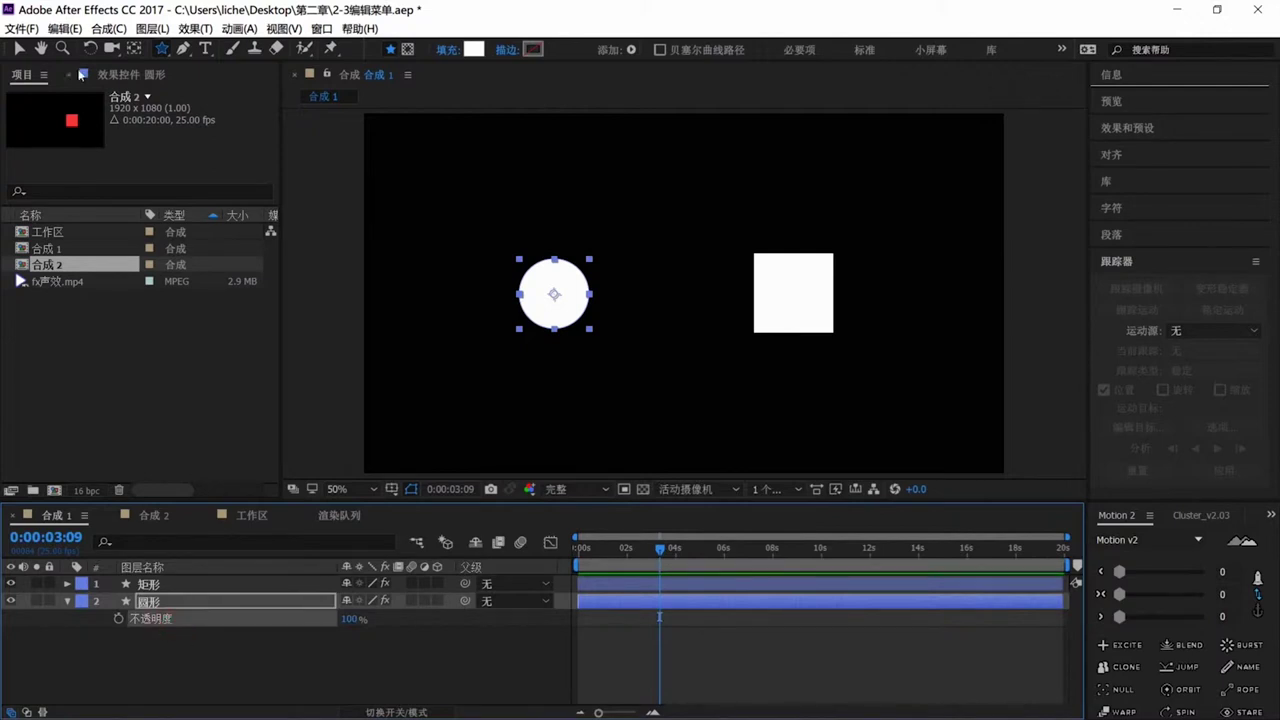
click(64, 28)
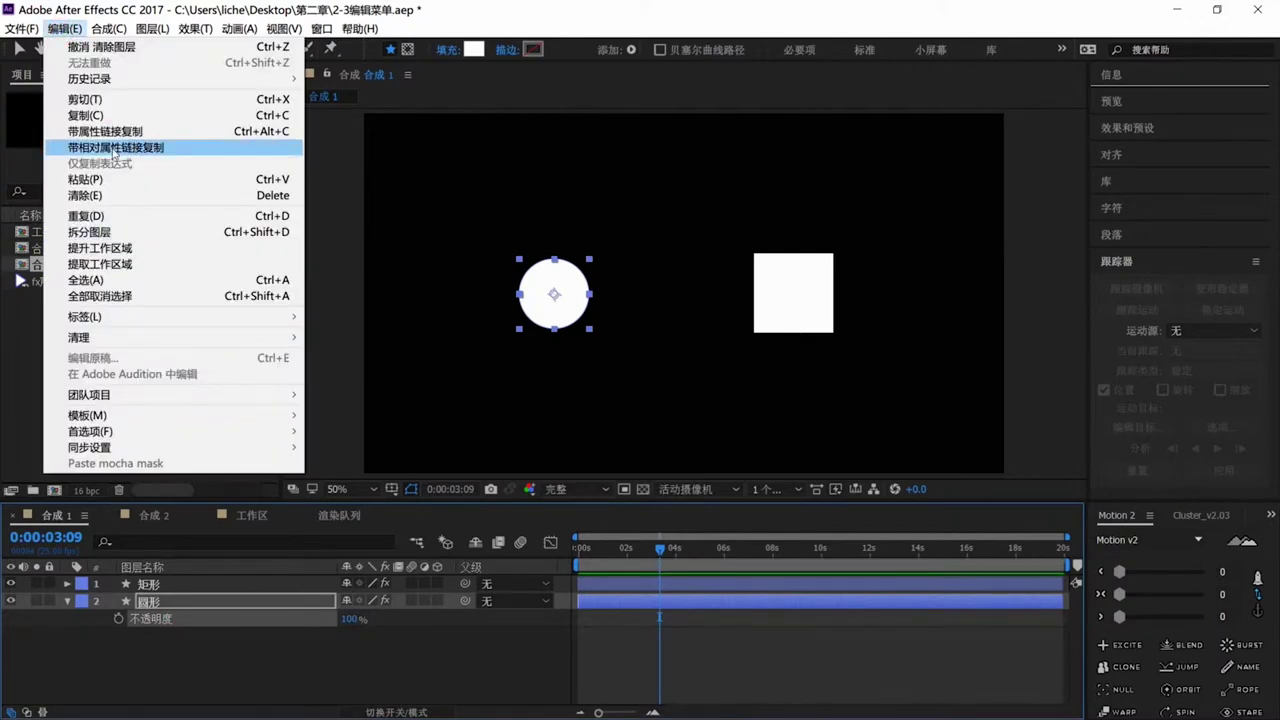
click(115, 148)
click(150, 586)
key(ctrl+v)
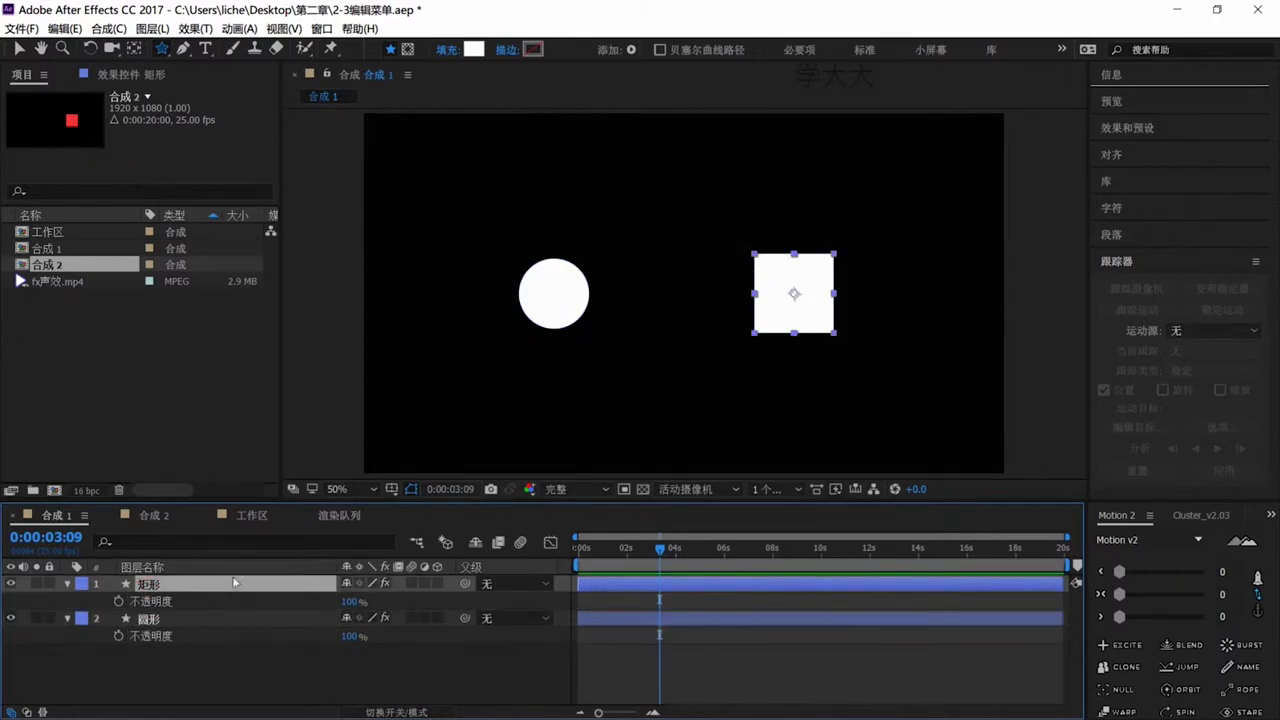
click(166, 604)
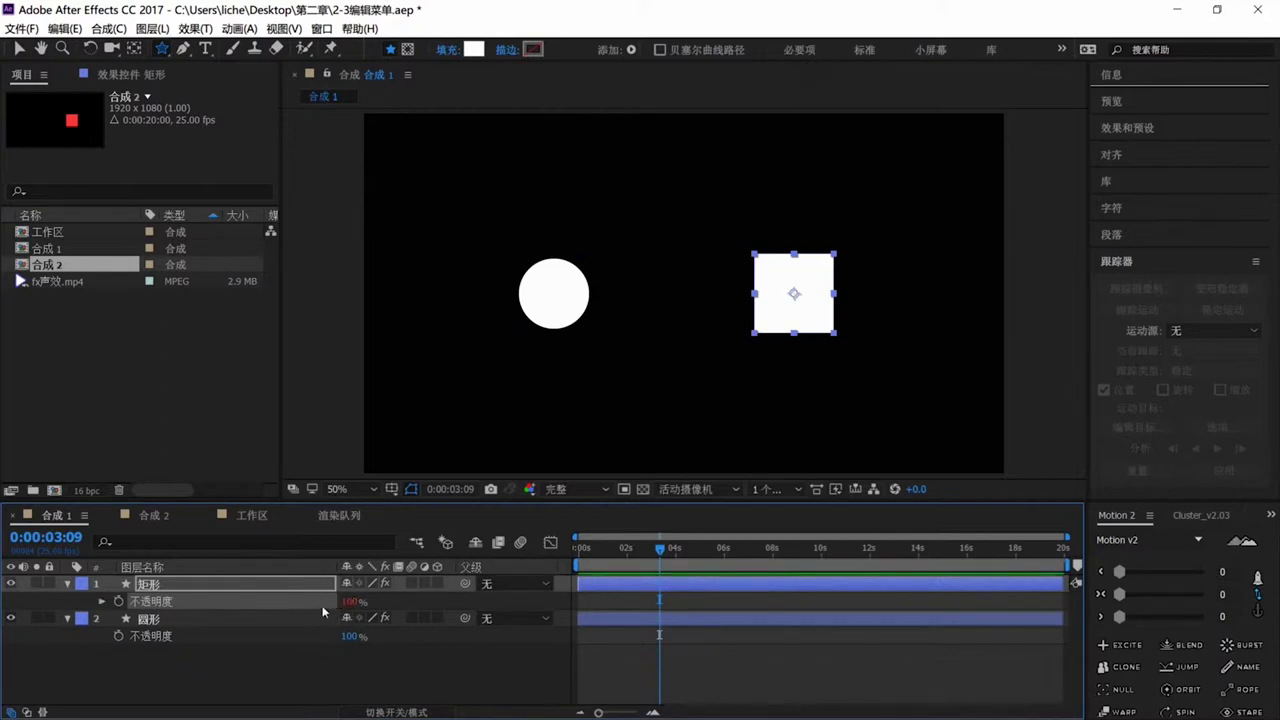
Inspect the expressions on the 矩形 layer and vary the 圆形 layer's opacity to test the link
click(274, 587)
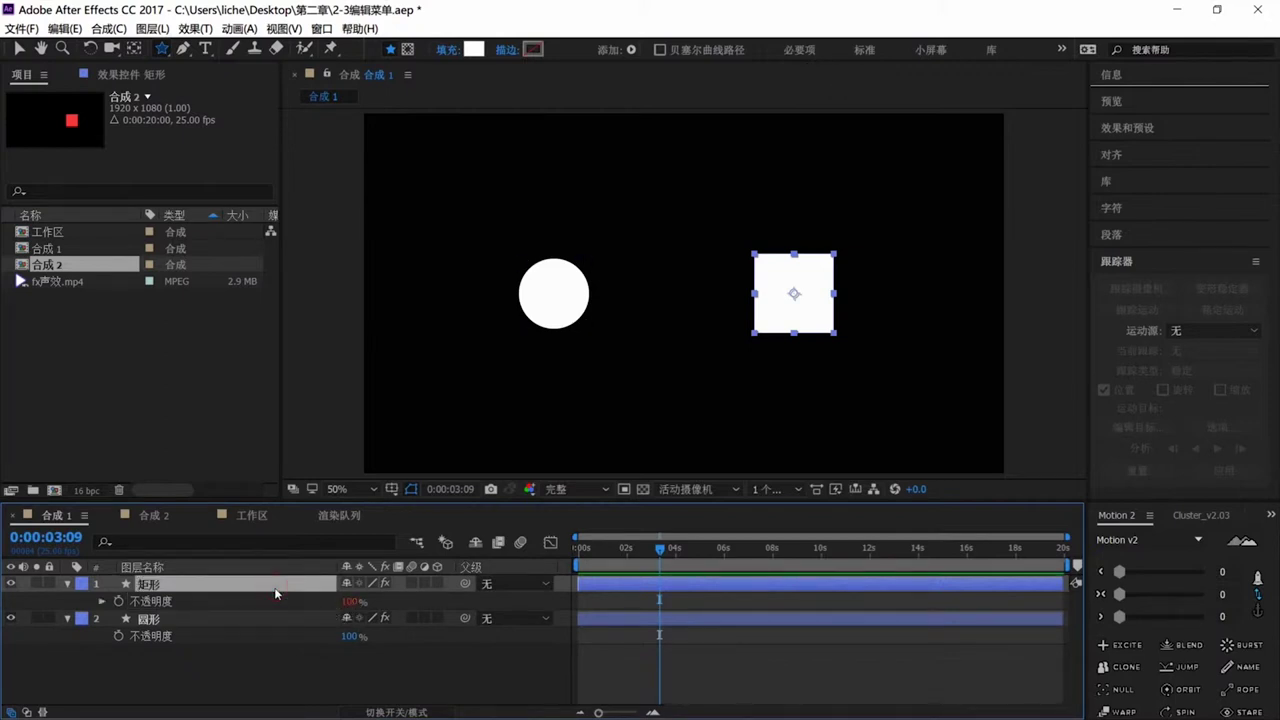
key(ctrl+v)
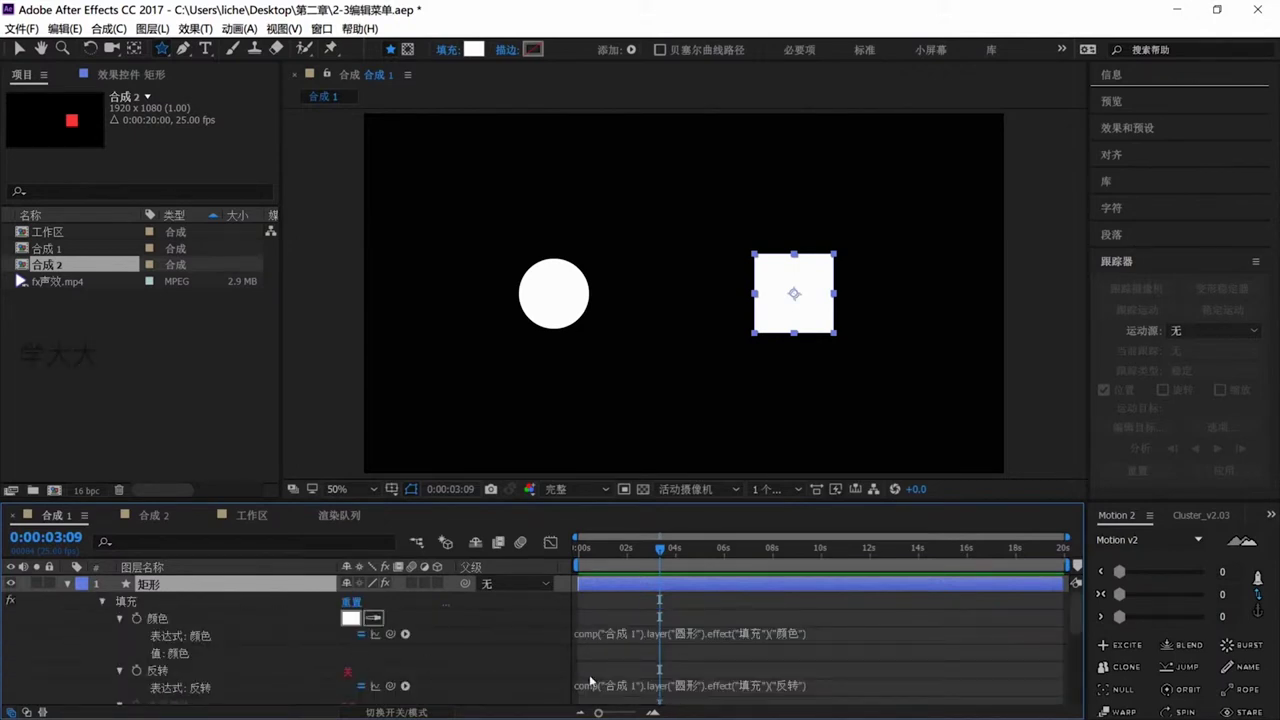
click(474, 654)
click(125, 588)
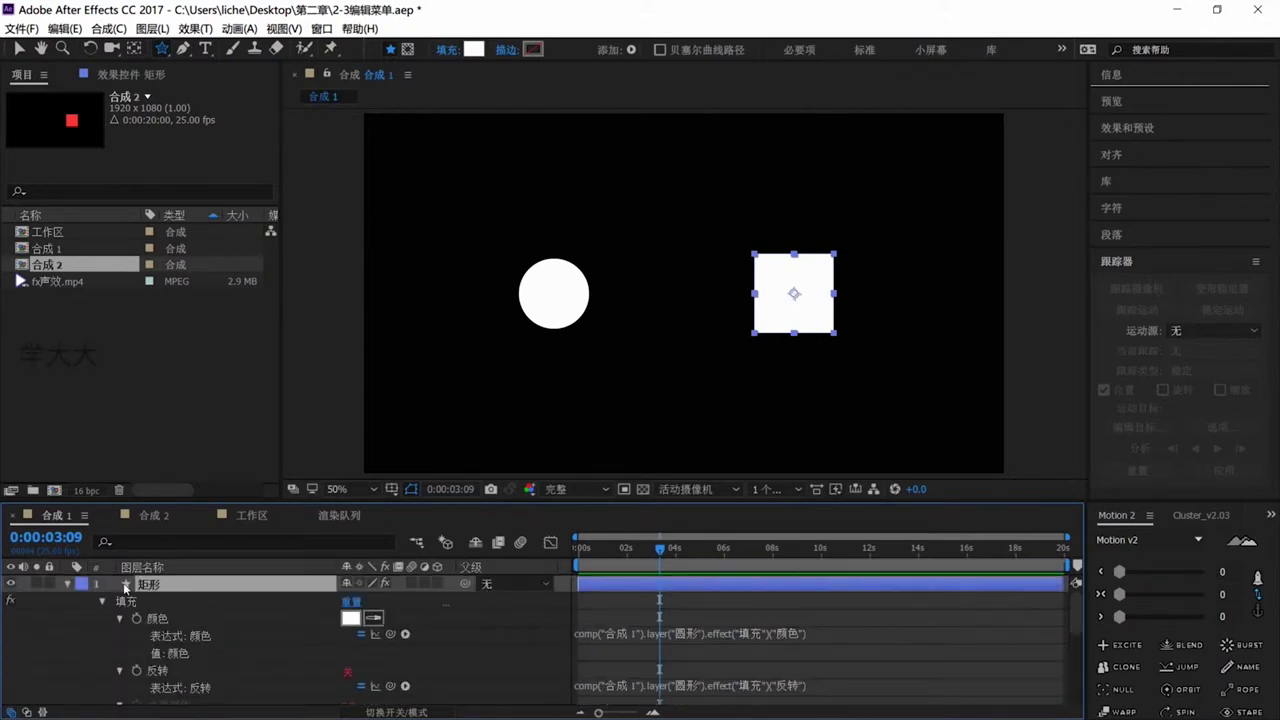
click(125, 584)
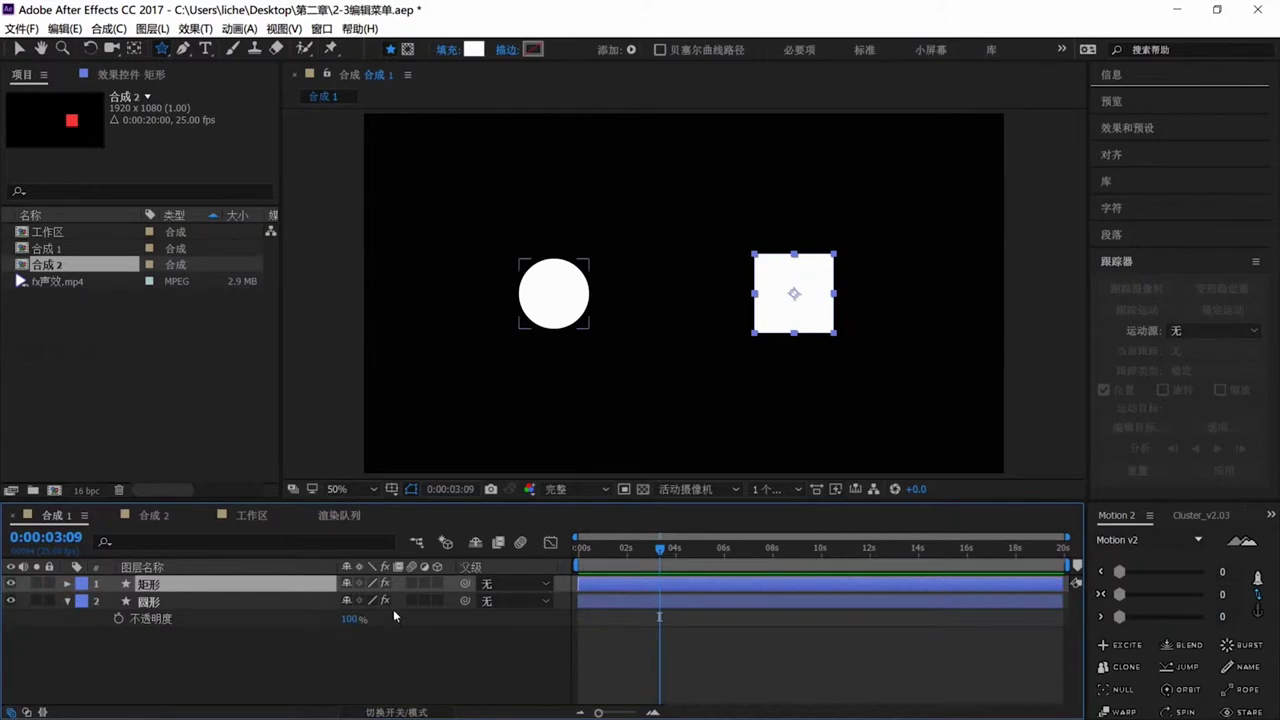
click(209, 603)
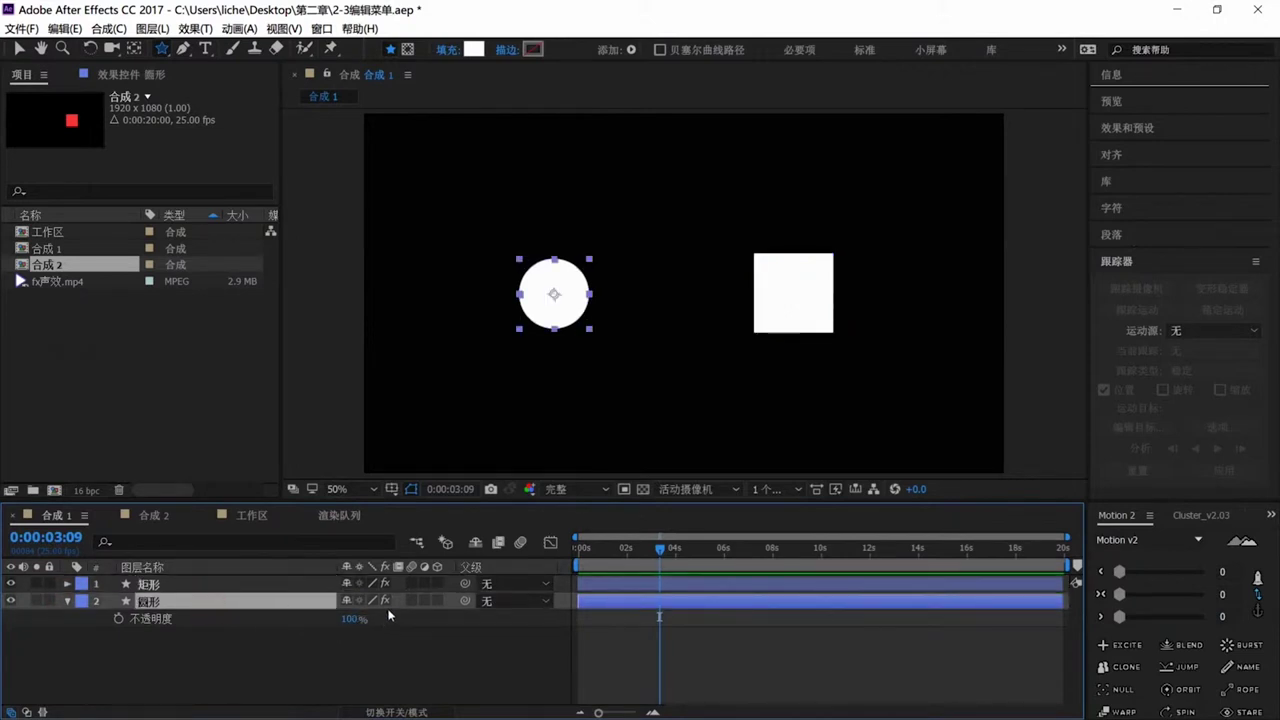
drag(360, 621, 440, 626)
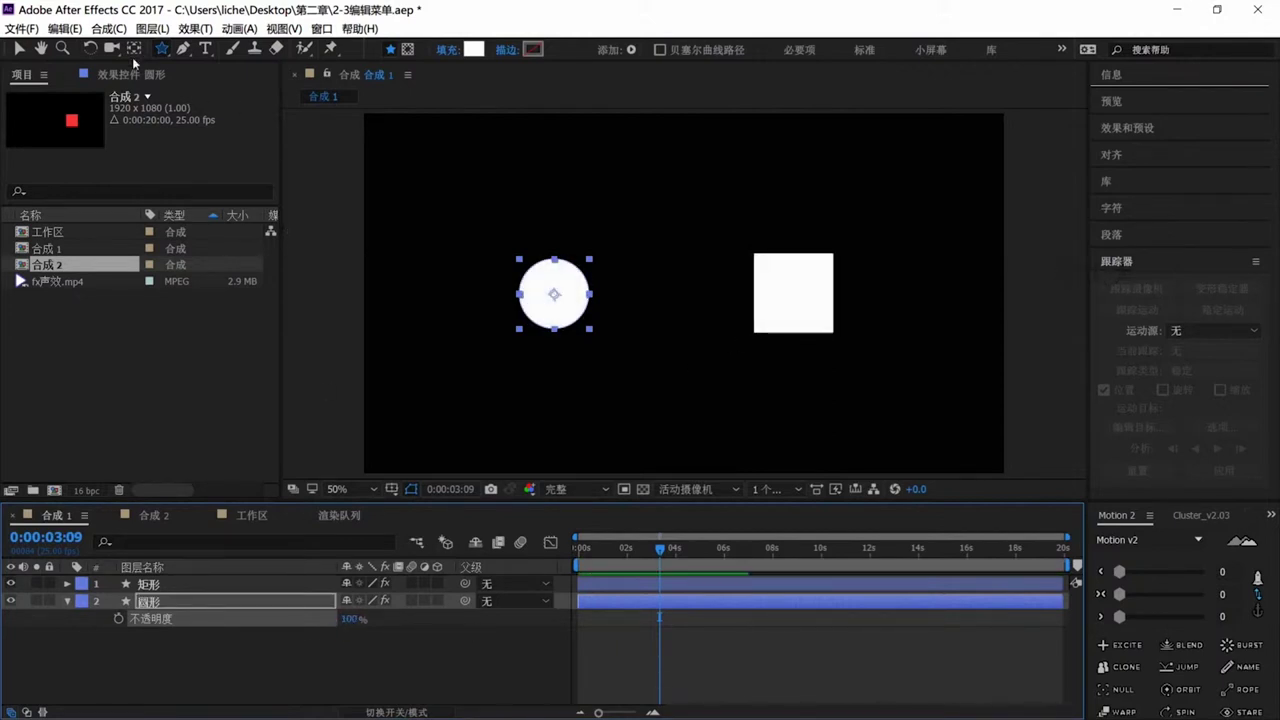
Try to paste the 圆形 opacity, copied with relative property links, onto the opacity of 合成2的矩形 in 合成 2, and undo the paste
click(75, 29)
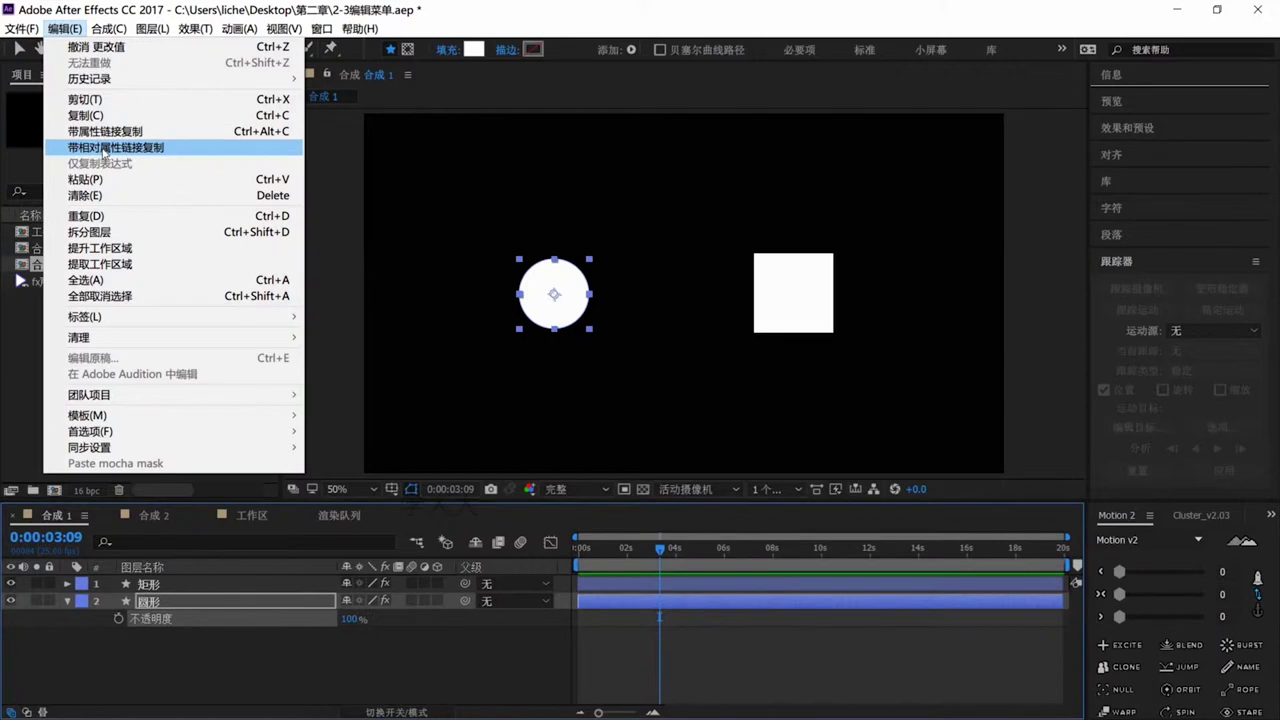
click(214, 657)
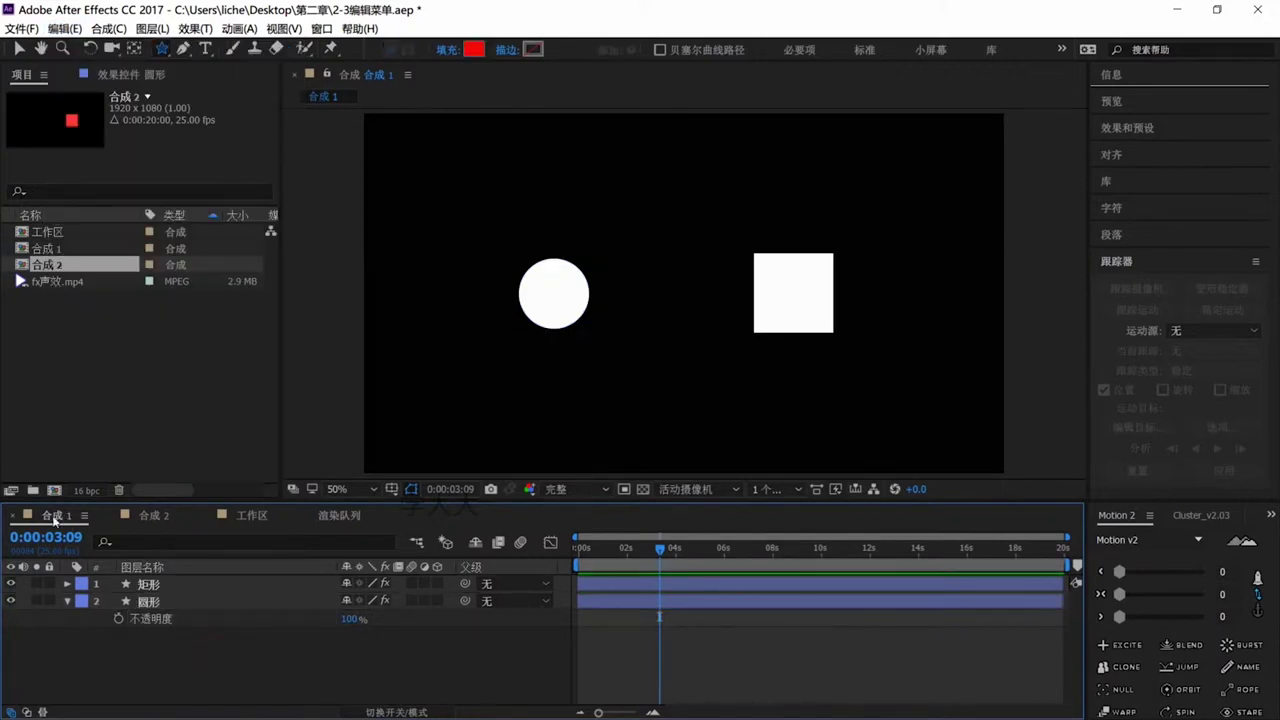
click(160, 616)
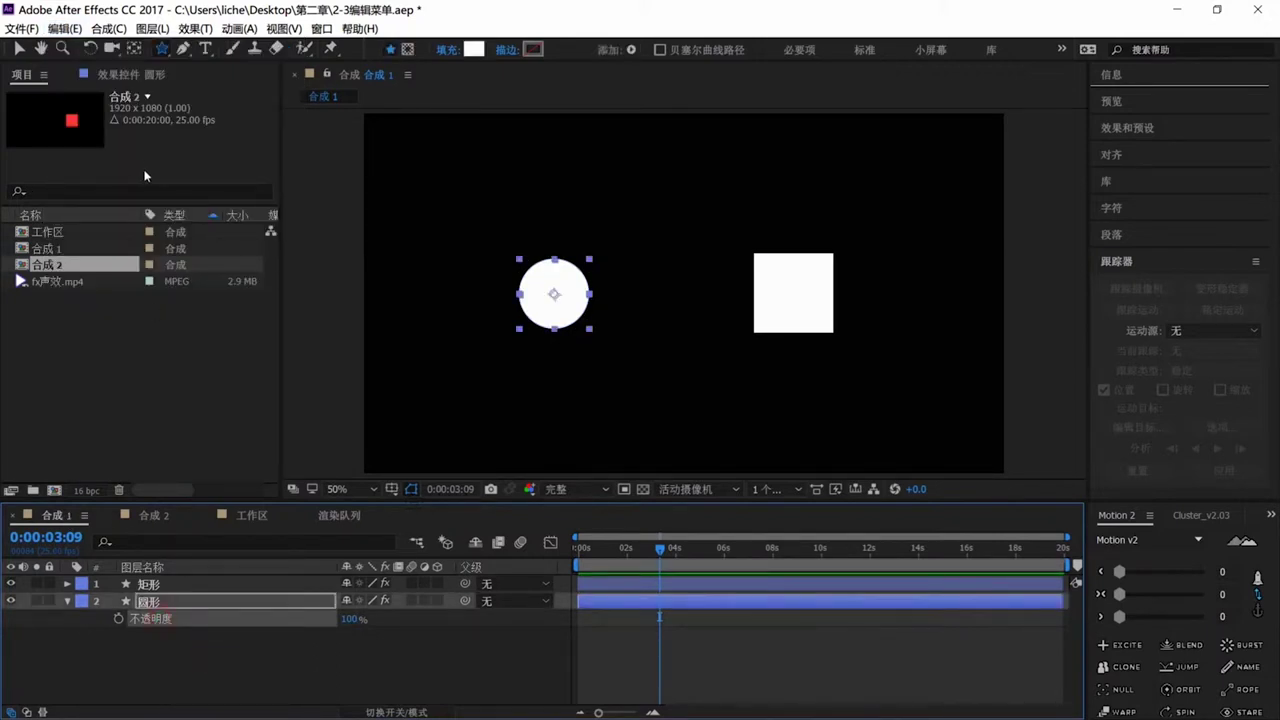
click(64, 28)
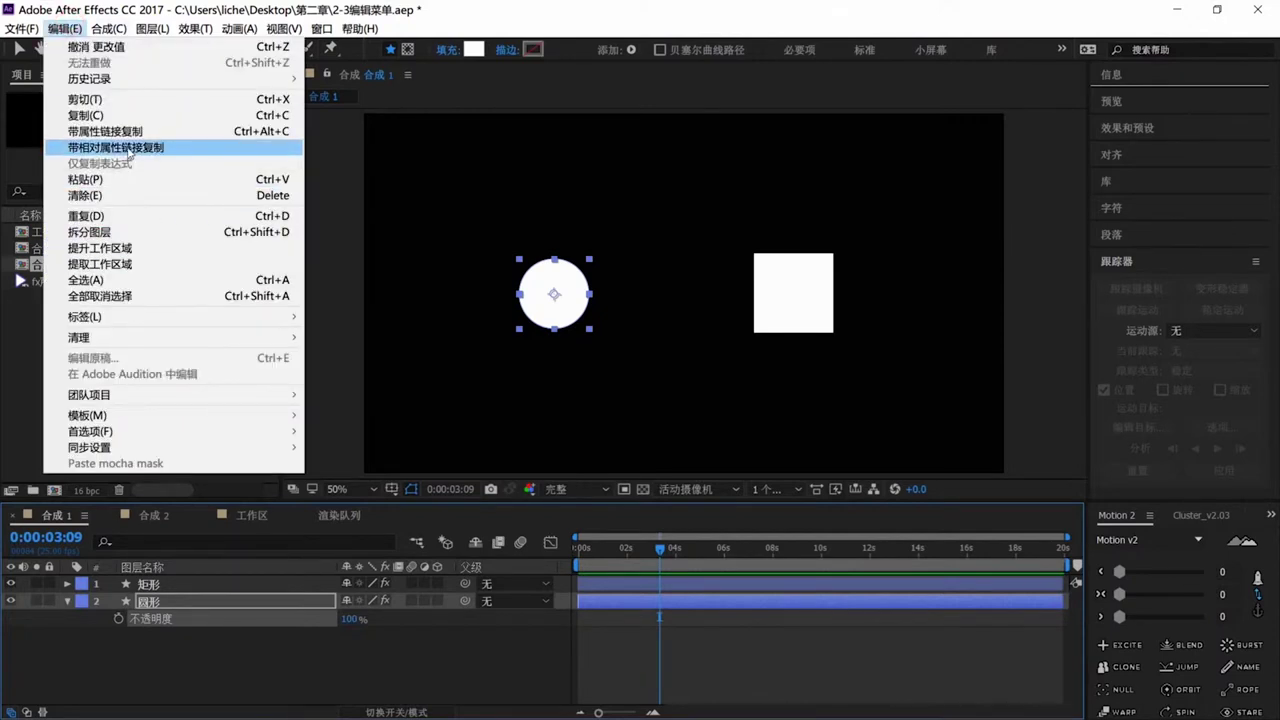
click(128, 150)
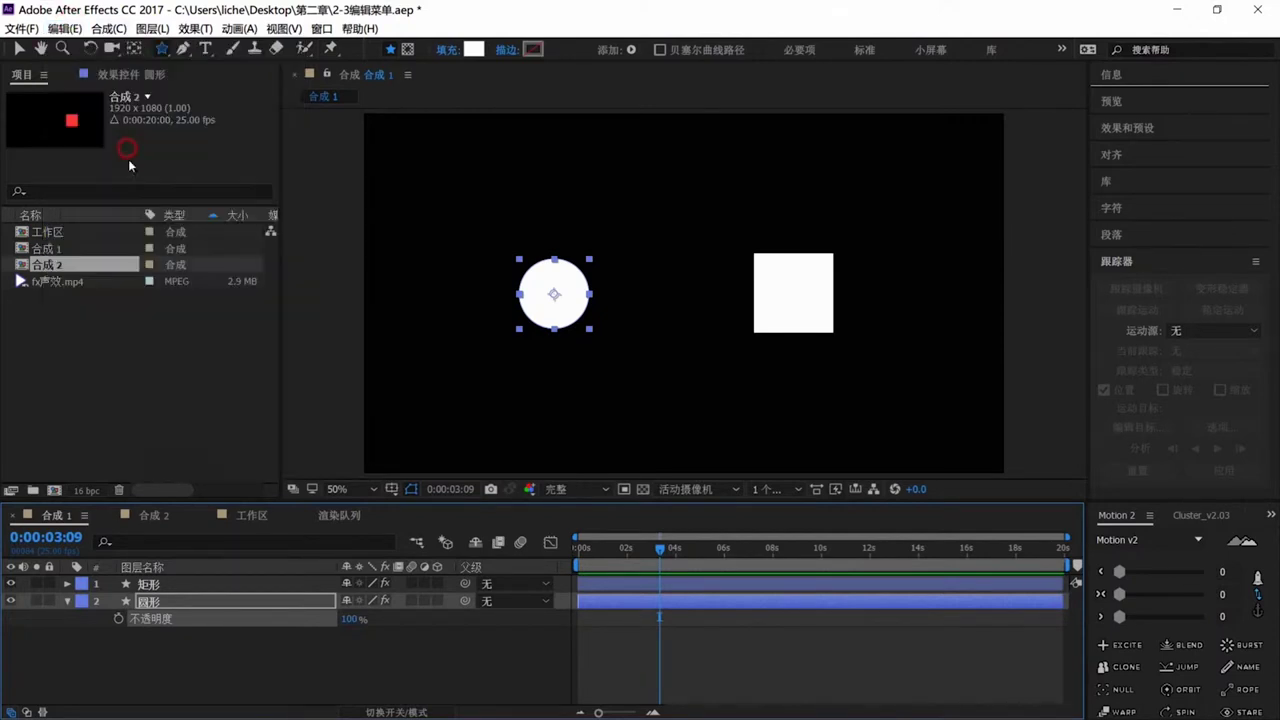
click(156, 517)
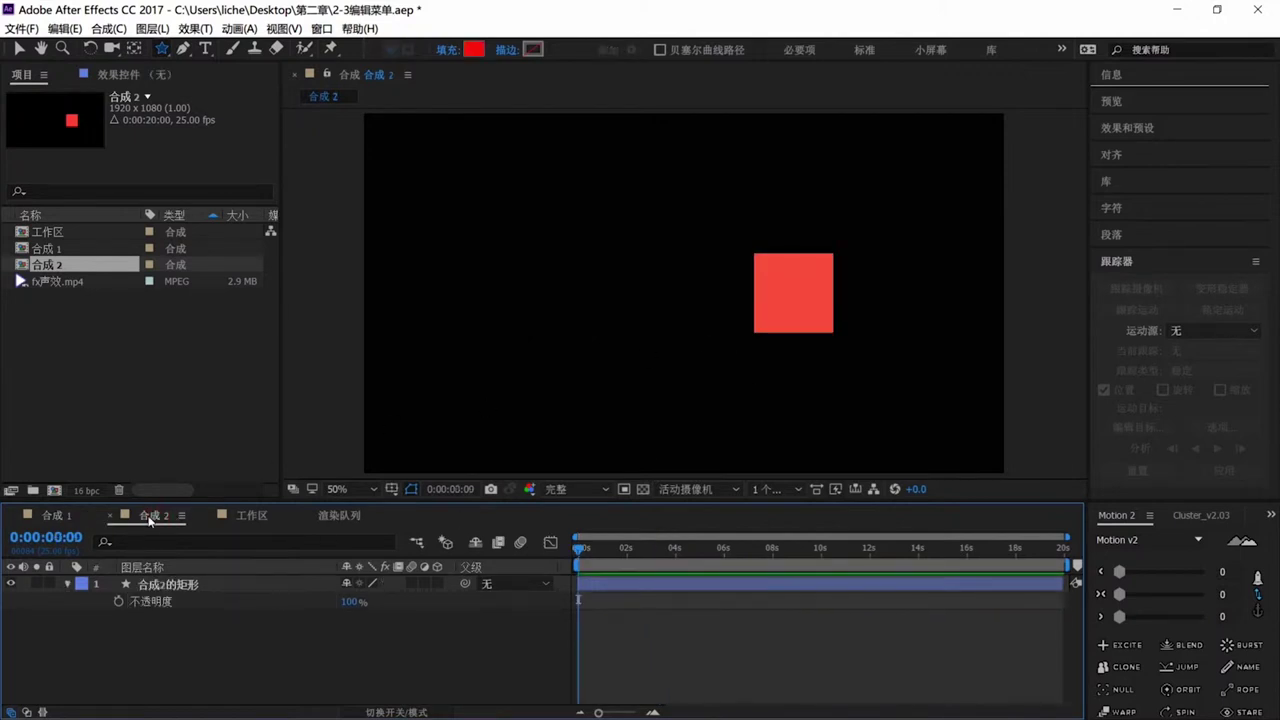
click(158, 601)
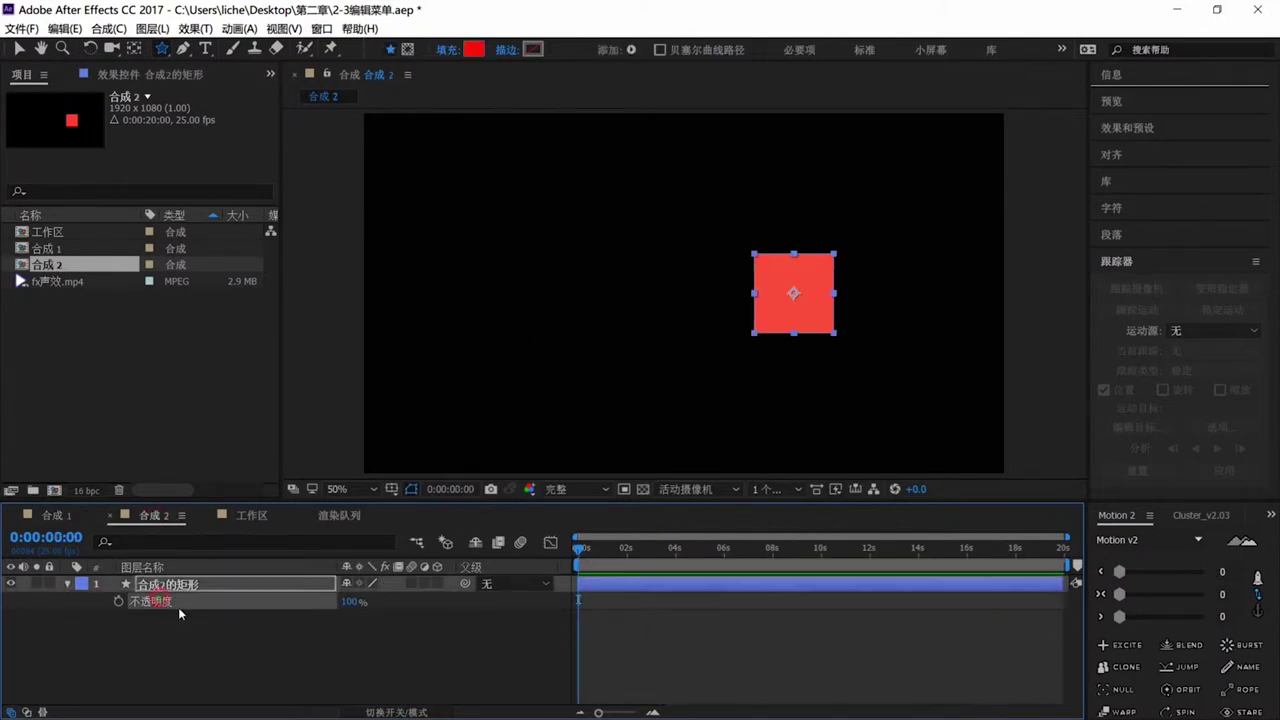
key(ctrl+v)
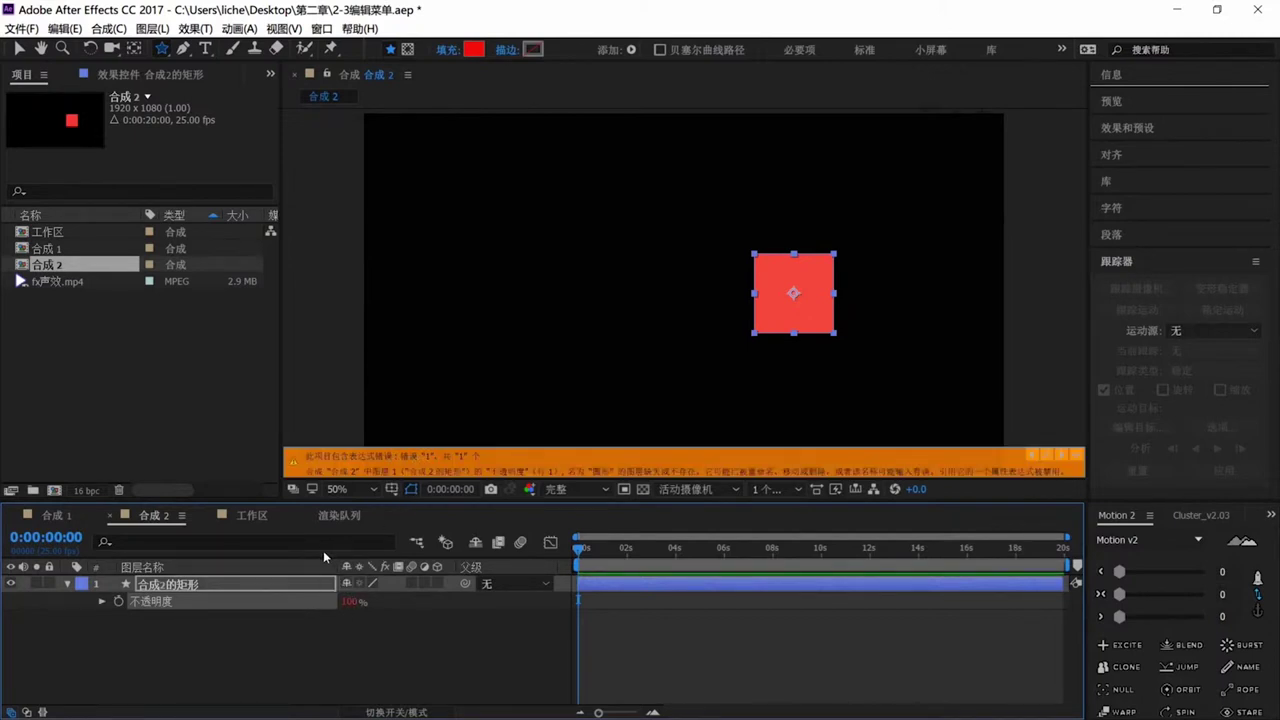
key(ctrl+z)
Copy the 圆形 opacity in 合成 1 with property links (带属性链接复制), paste it onto 合成2的矩形 in 合成 2, and return to 合成 1
click(65, 28)
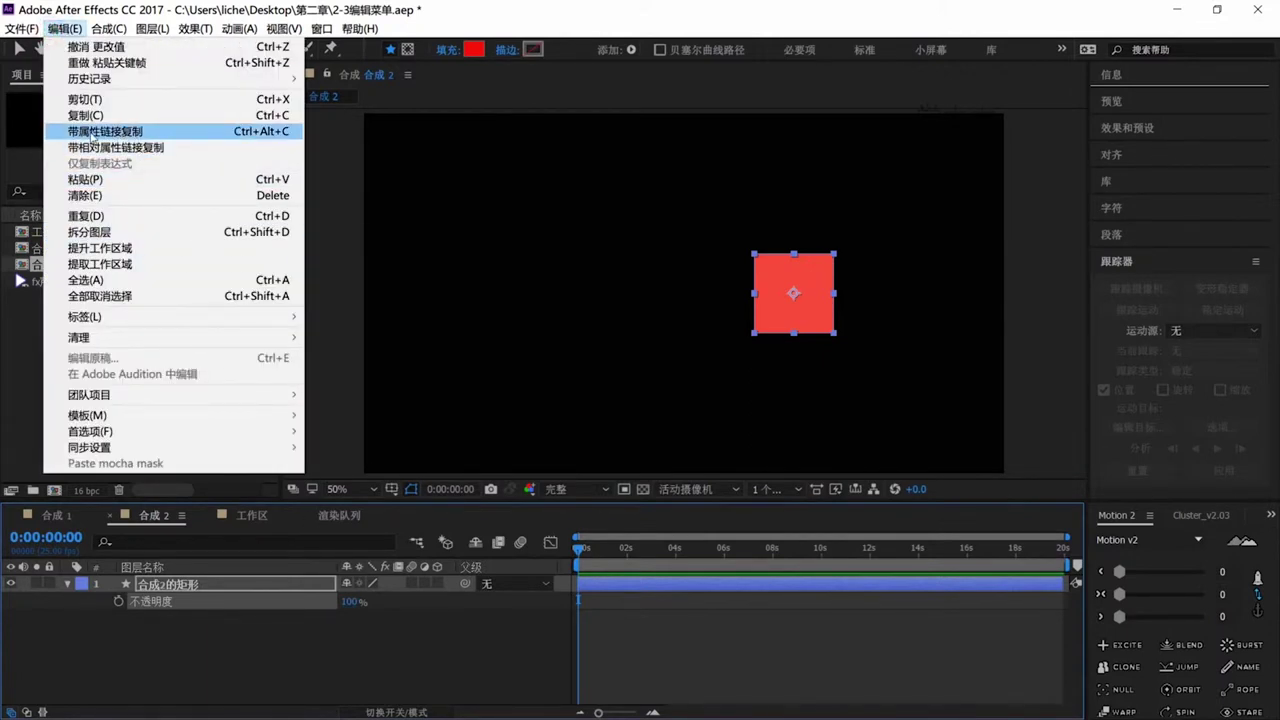
click(112, 138)
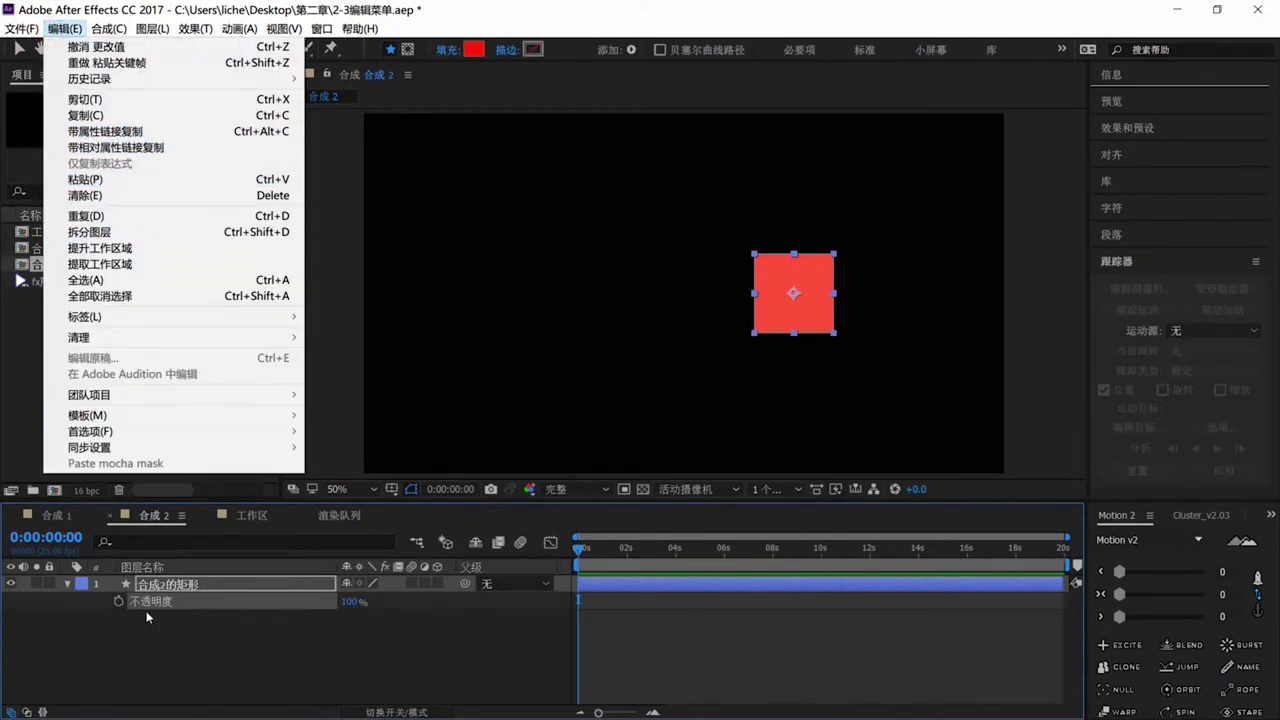
click(143, 646)
click(56, 515)
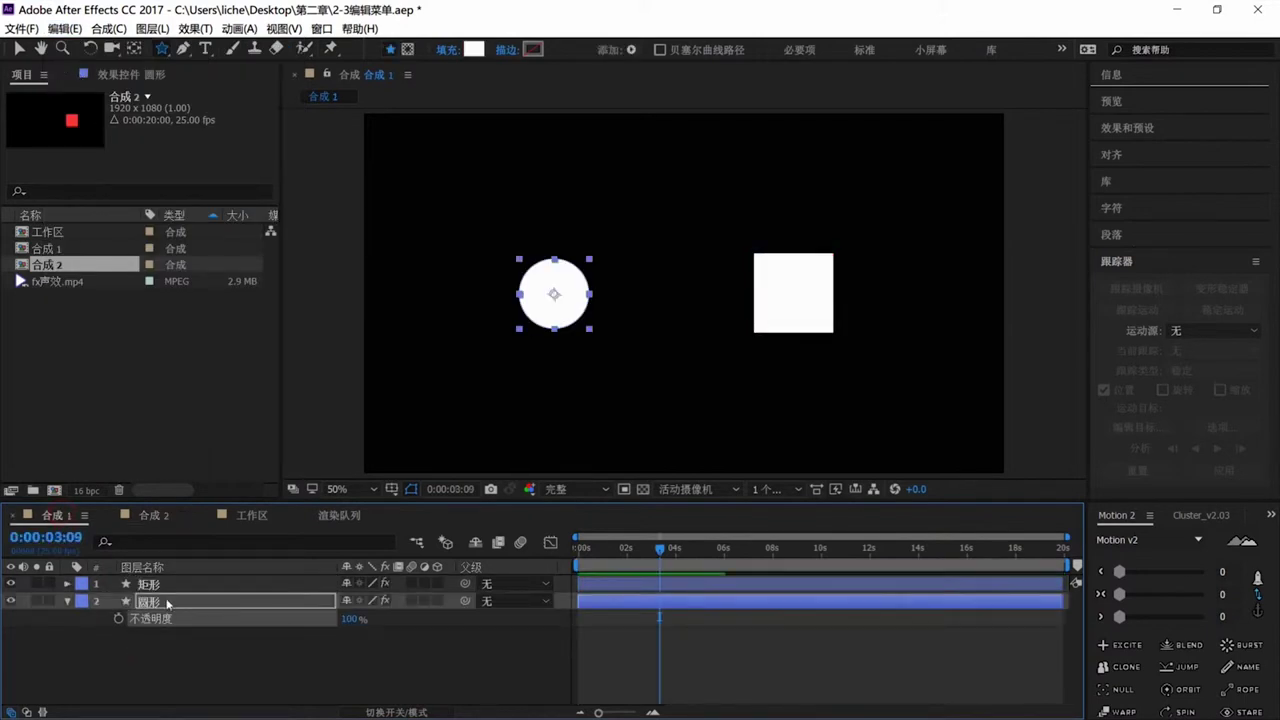
click(155, 618)
click(65, 28)
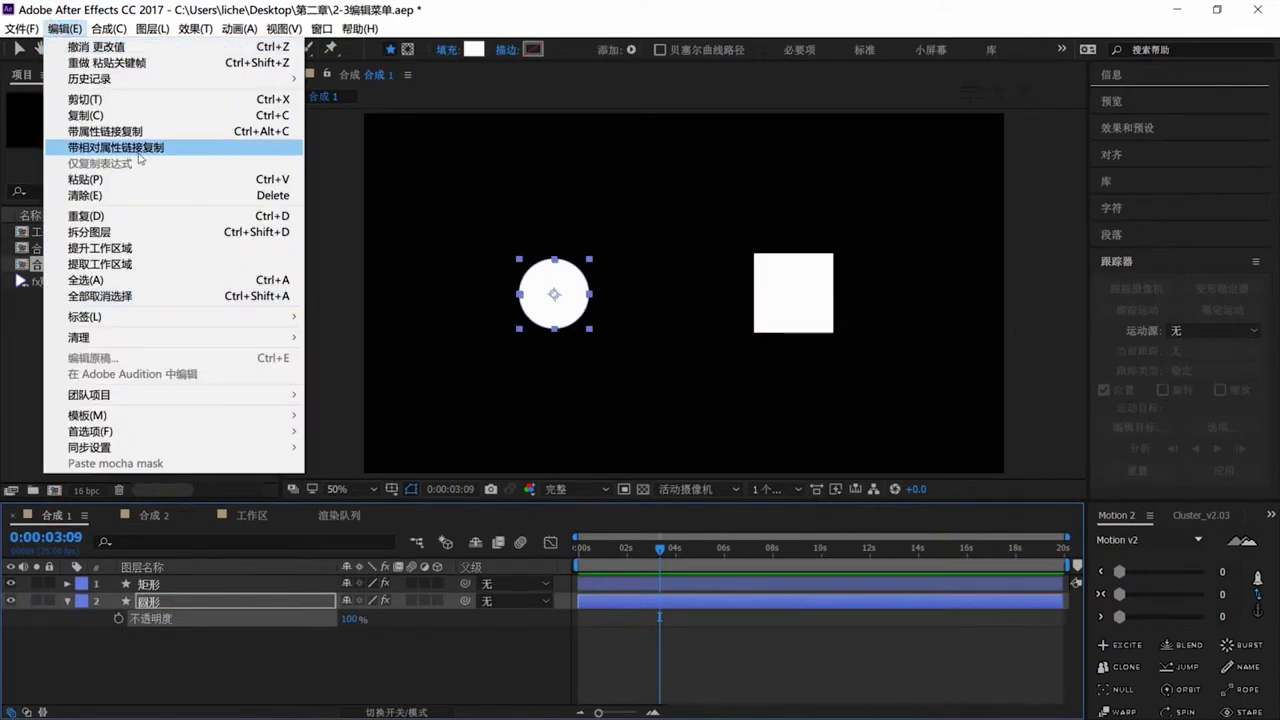
click(135, 132)
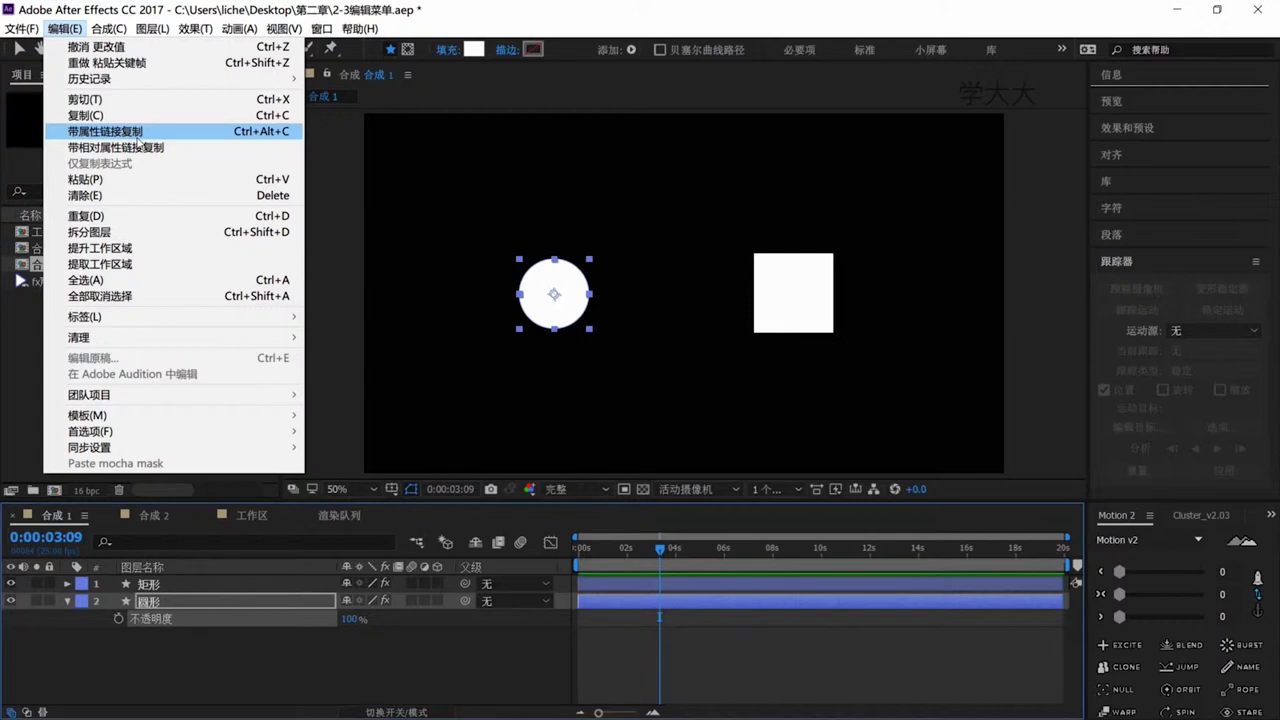
click(153, 515)
click(157, 584)
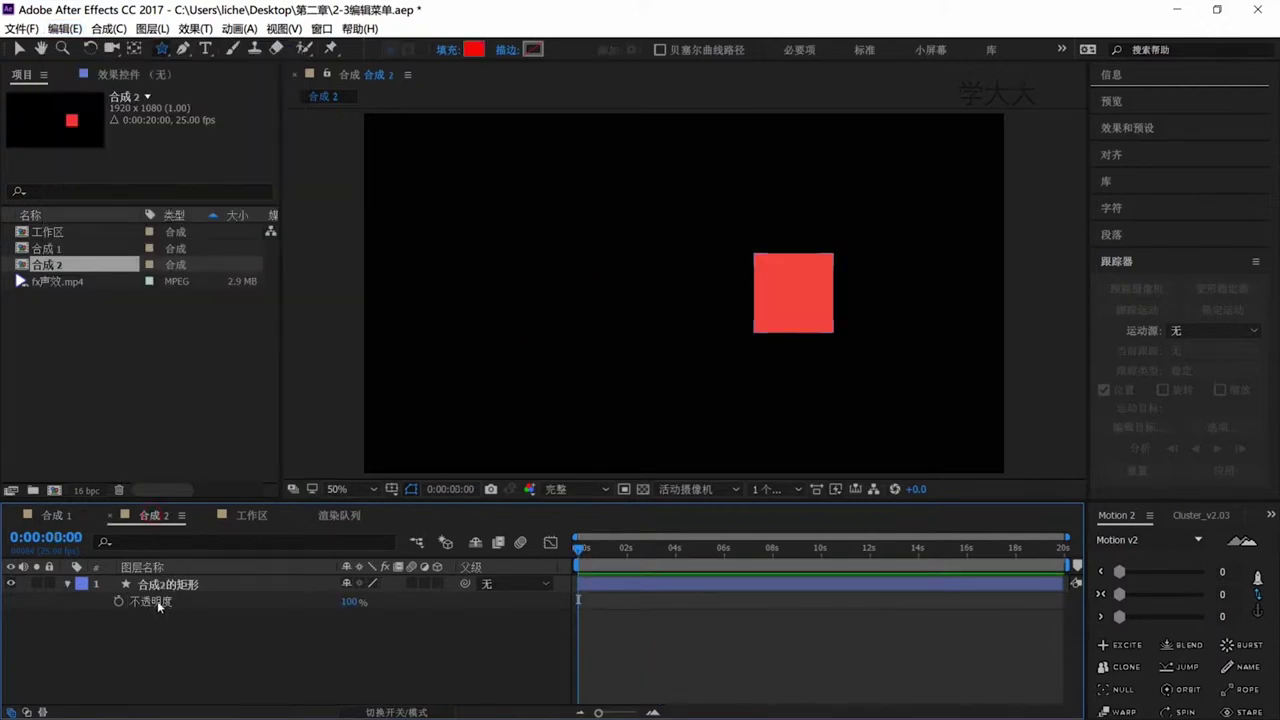
key(ctrl+v)
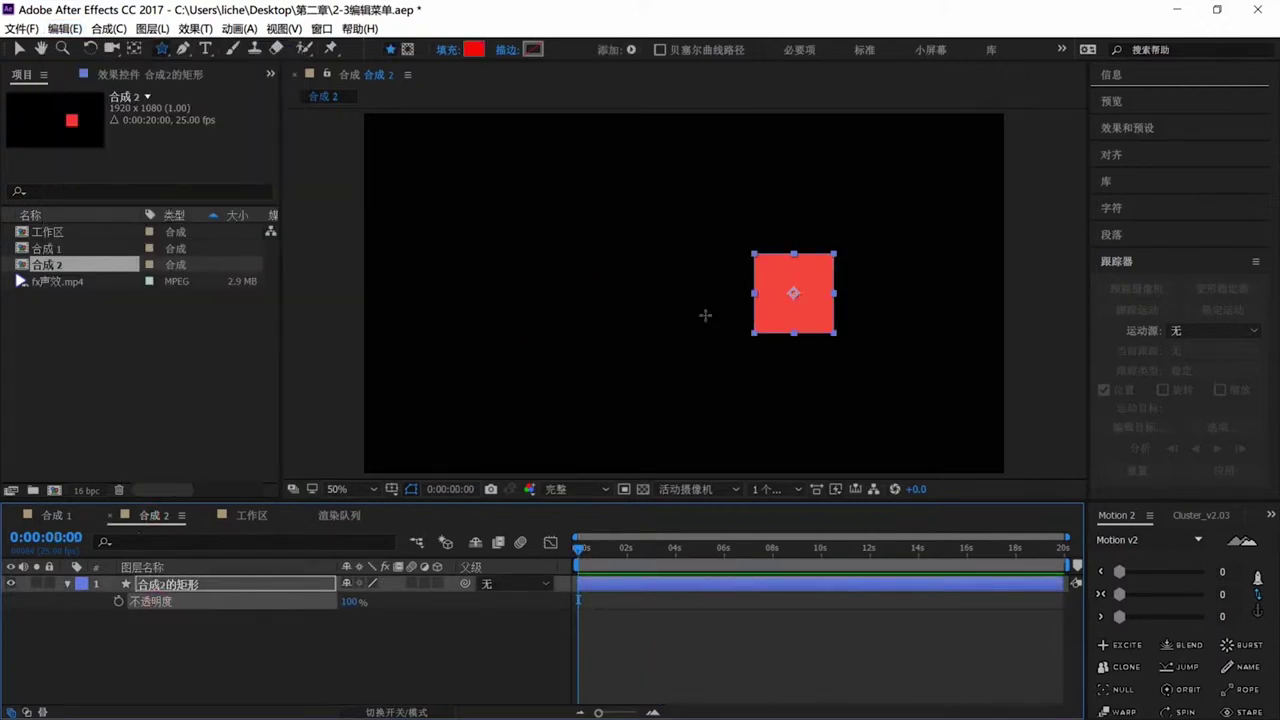
click(71, 519)
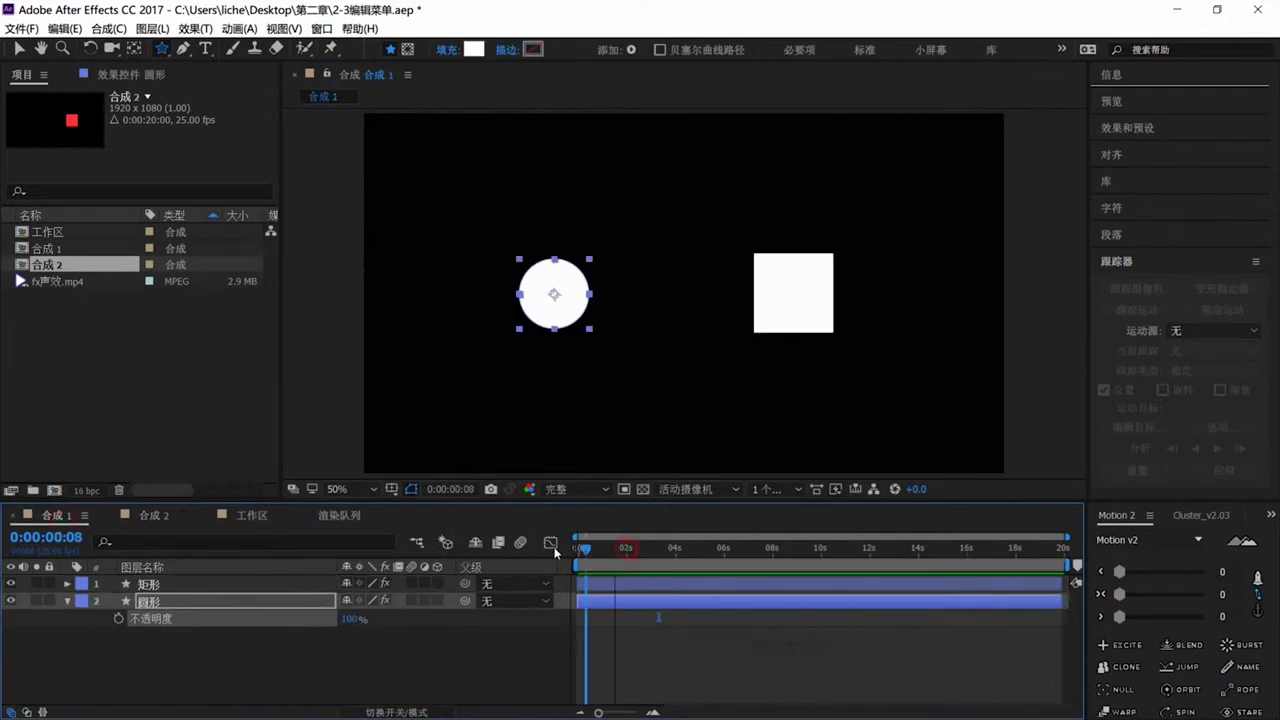
Keyframe the 圆形 layer's opacity in 合成 1, starting at 100% and ending at 0% at 0:00:03:01
click(118, 618)
drag(580, 549, 651, 558)
drag(350, 619, 100, 637)
click(194, 661)
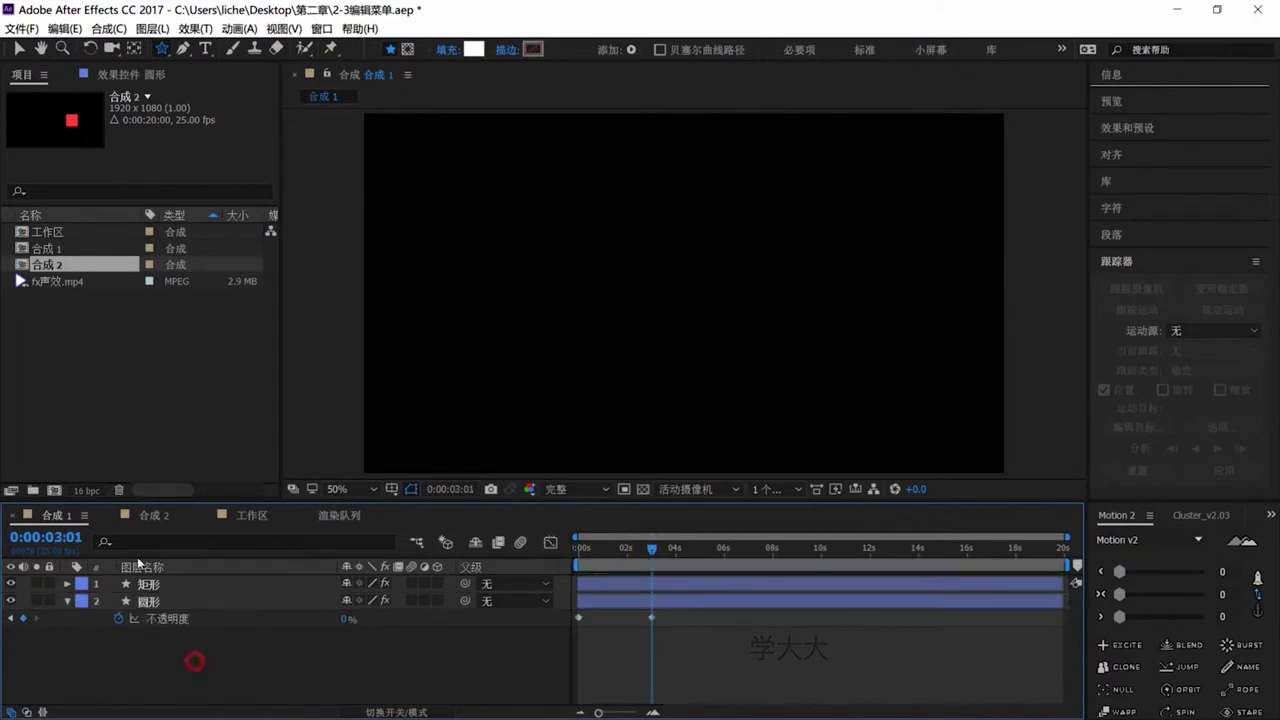
Scrub through 合成 2 to check the linked opacity animation on 合成2的矩形, then copy that opacity with property links (带属性链接复制)
click(153, 515)
click(584, 546)
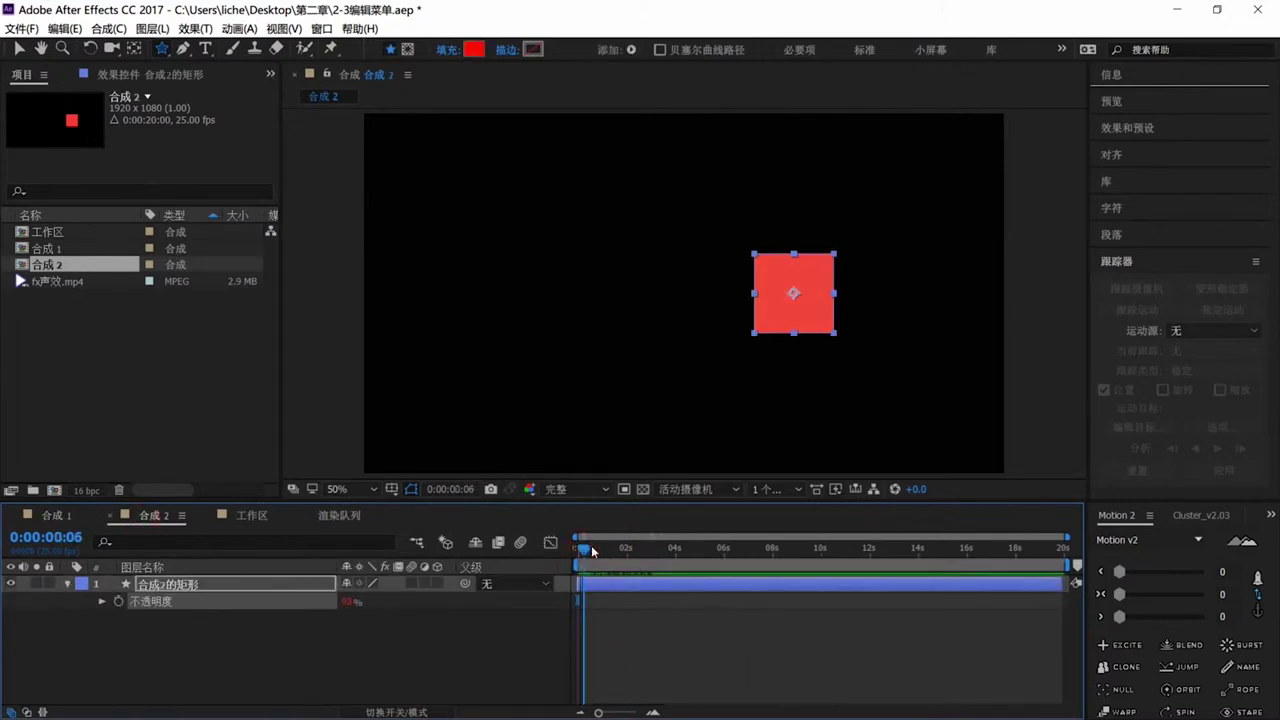
mouse_move(591, 545)
mouse_down()
mouse_move(674, 554)
mouse_move(559, 541)
mouse_move(630, 542)
mouse_move(576, 546)
mouse_up()
click(64, 28)
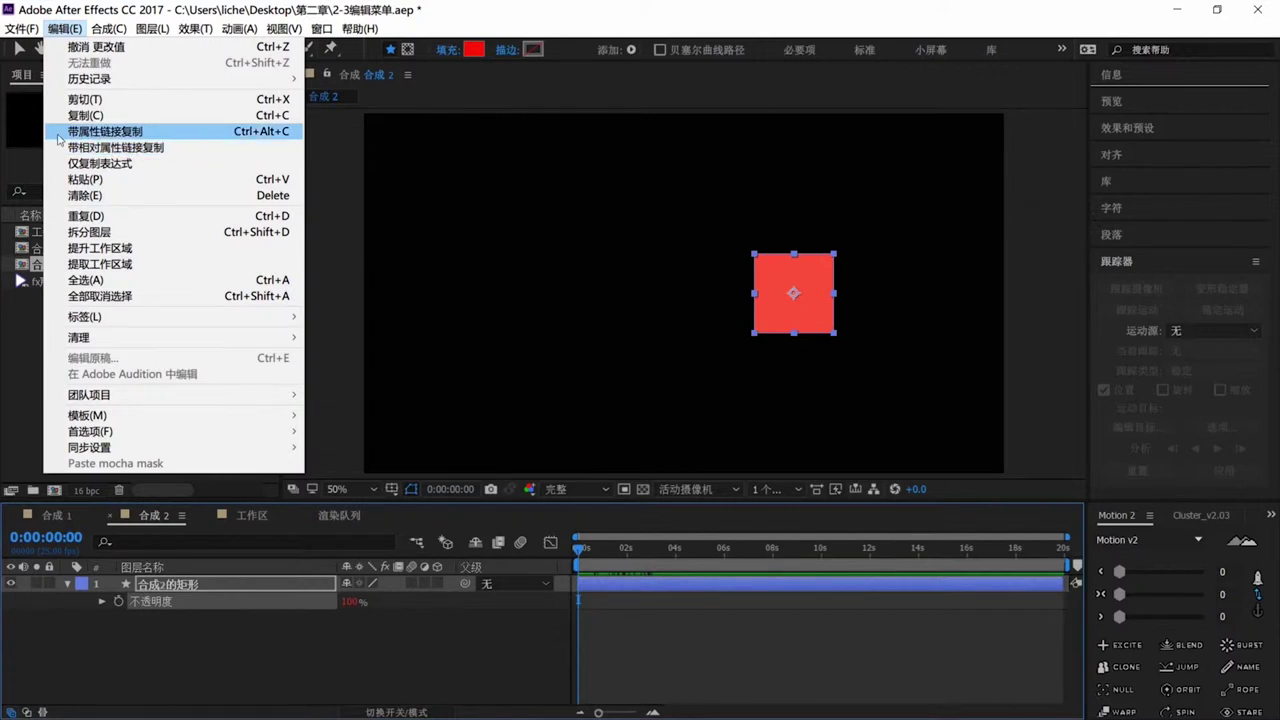
click(130, 131)
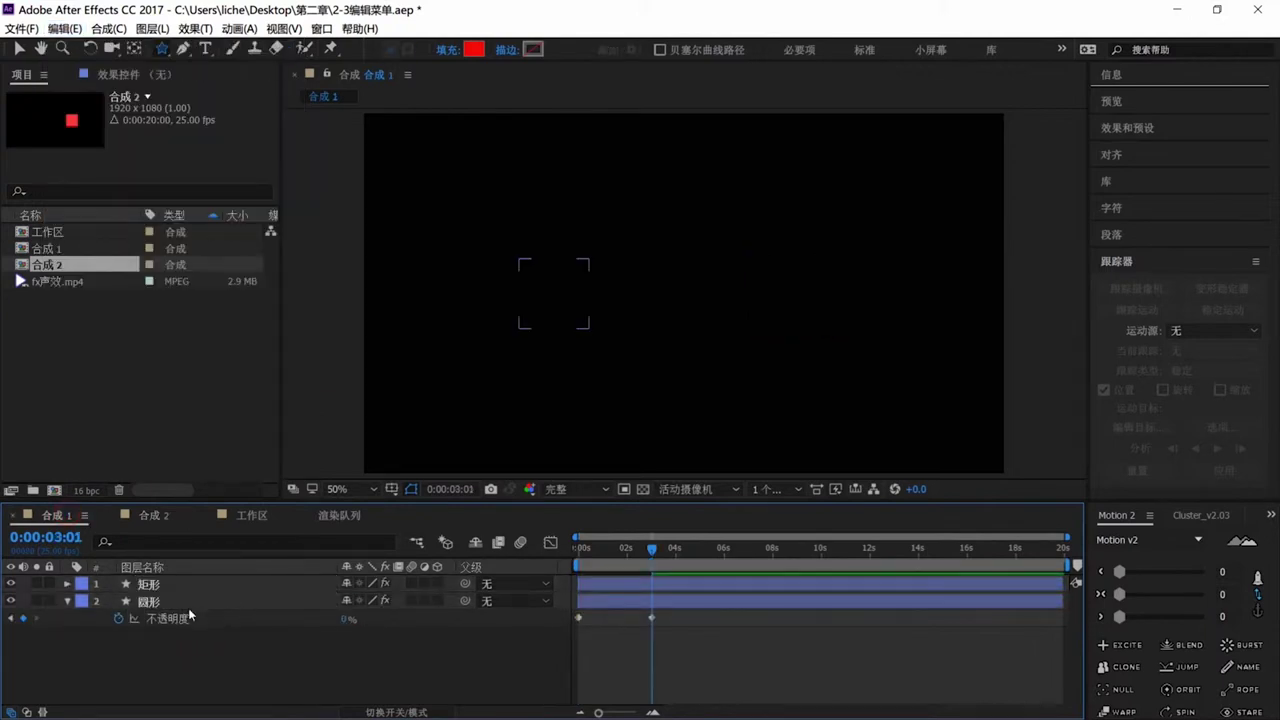
Return to the start of 合成 1 and delete both opacity keyframes on the 圆形 layer
drag(668, 623, 571, 620)
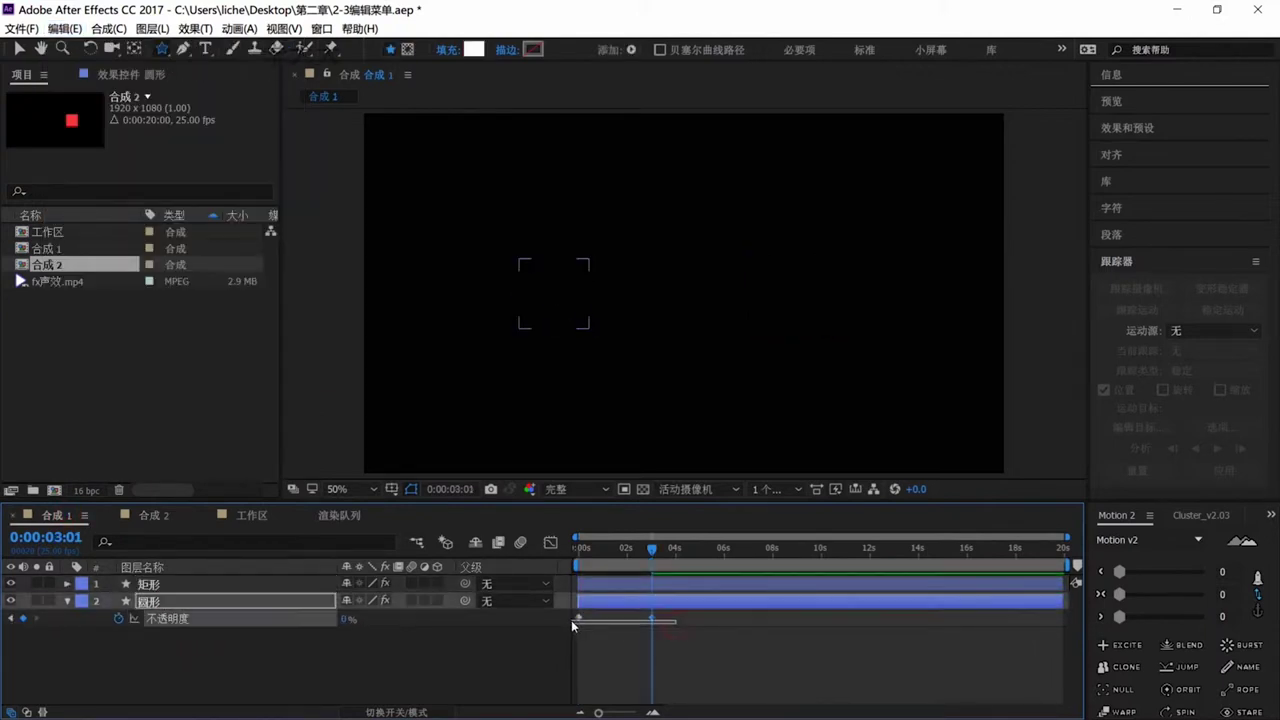
drag(629, 556, 578, 550)
drag(680, 626, 569, 611)
key(Delete)
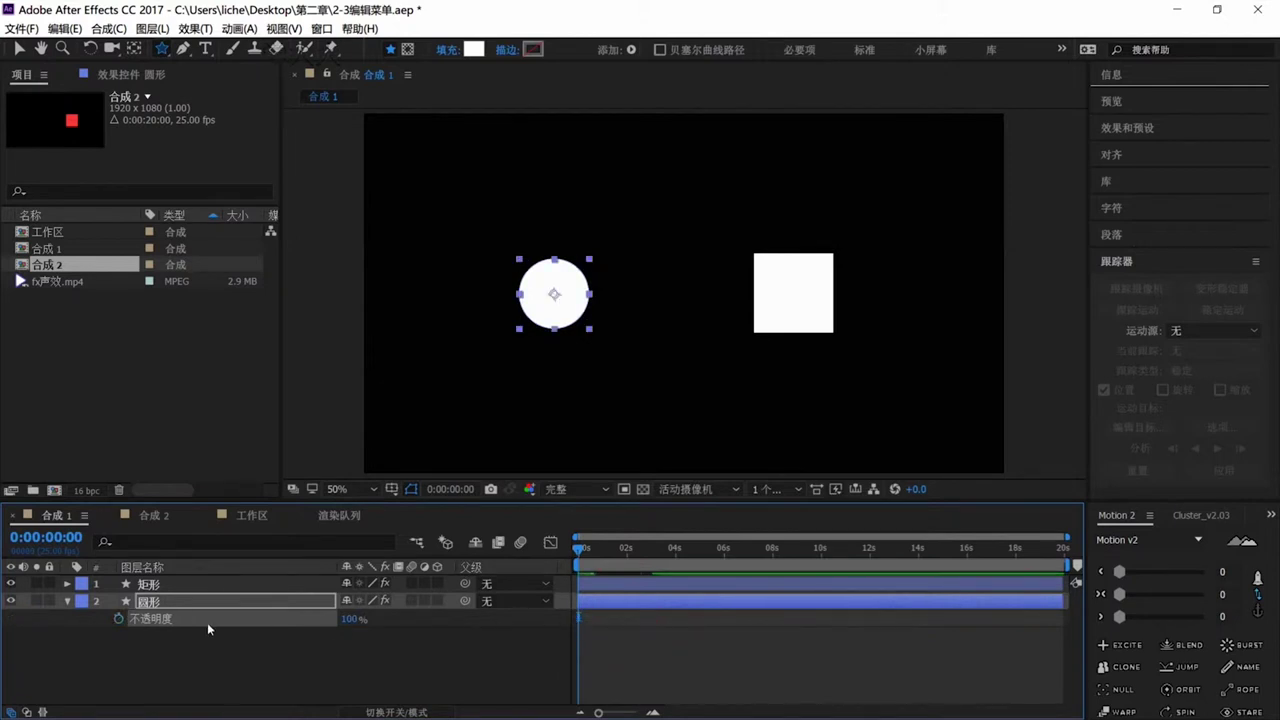
Add the expression wiggle(10,30) to the 圆形 layer's opacity
alt+click(118, 620)
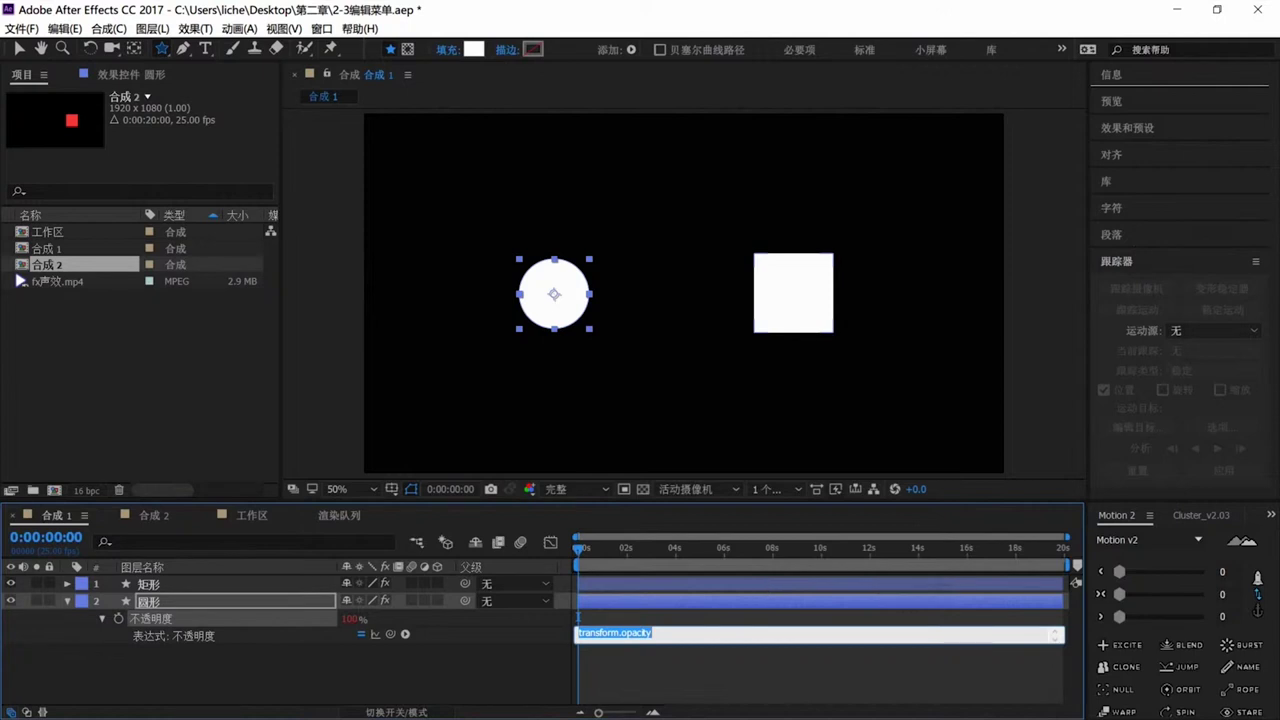
text(wiggle(10,30)
click(735, 682)
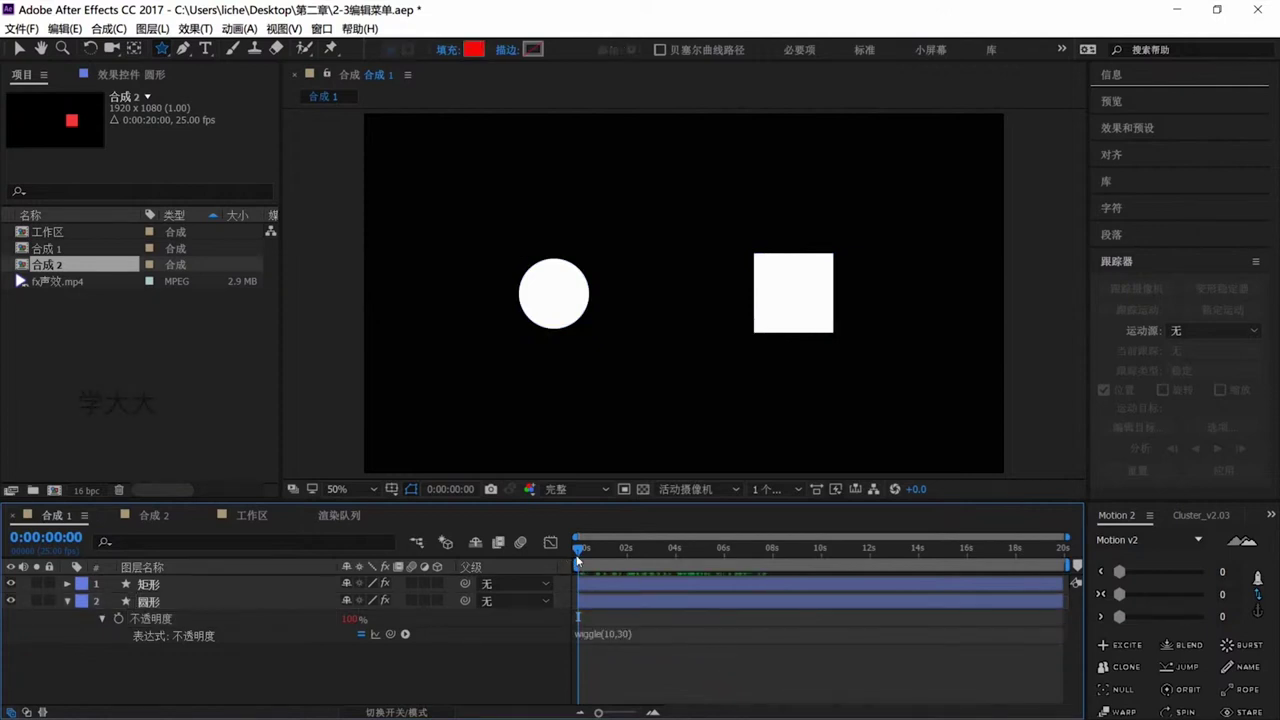
Reveal the 矩形 layer's expressions and delete the ones on its fill effect's 颜色 and 反转 properties
click(263, 624)
click(152, 602)
click(150, 584)
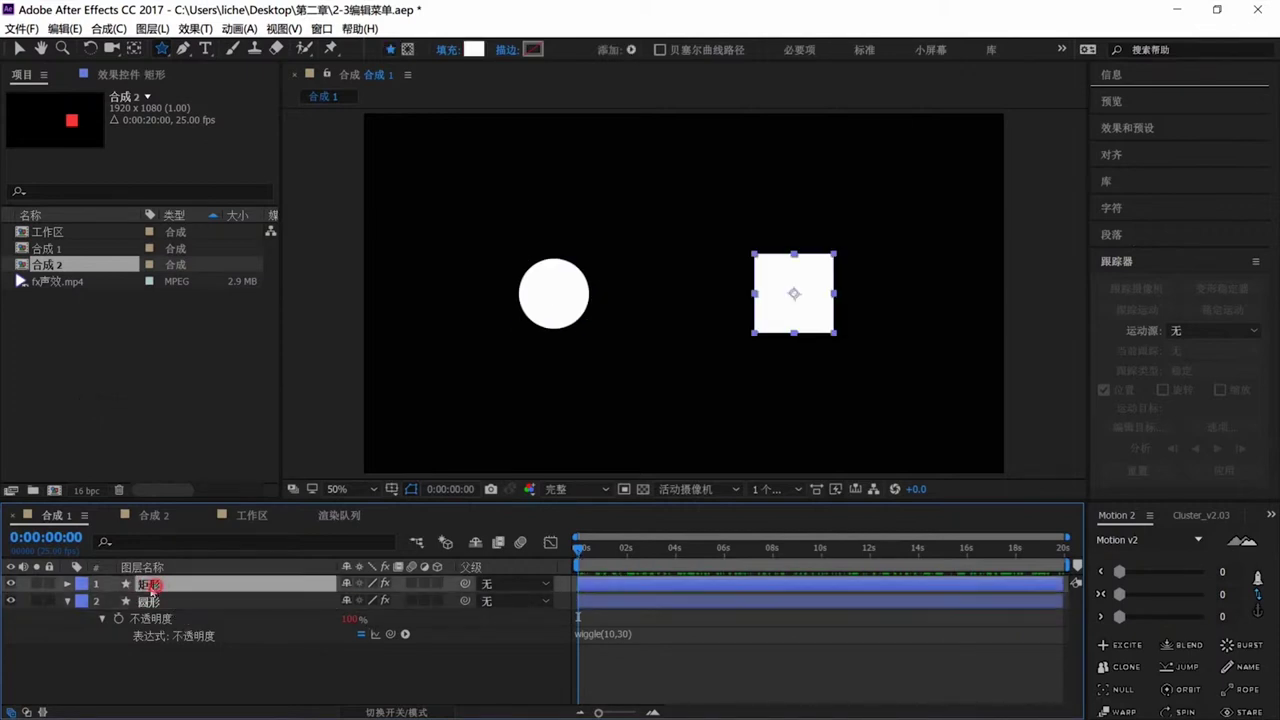
click(67, 584)
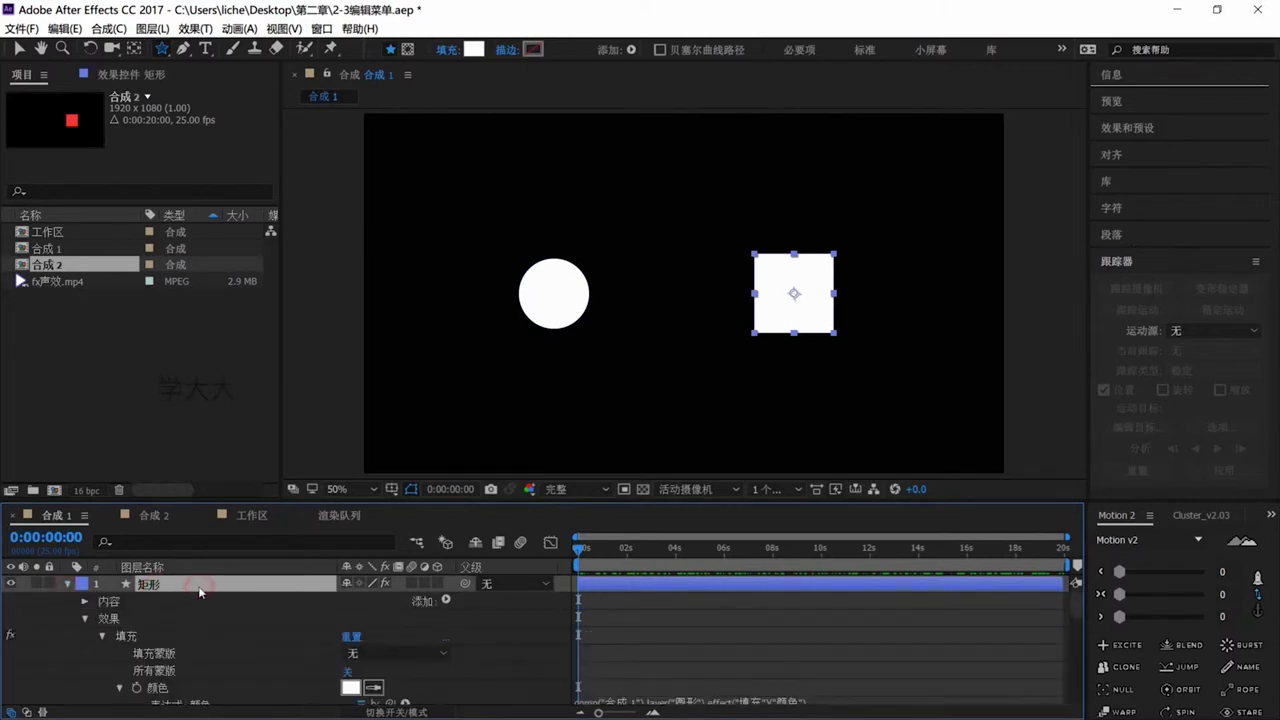
key(e)
key(e)
click(627, 638)
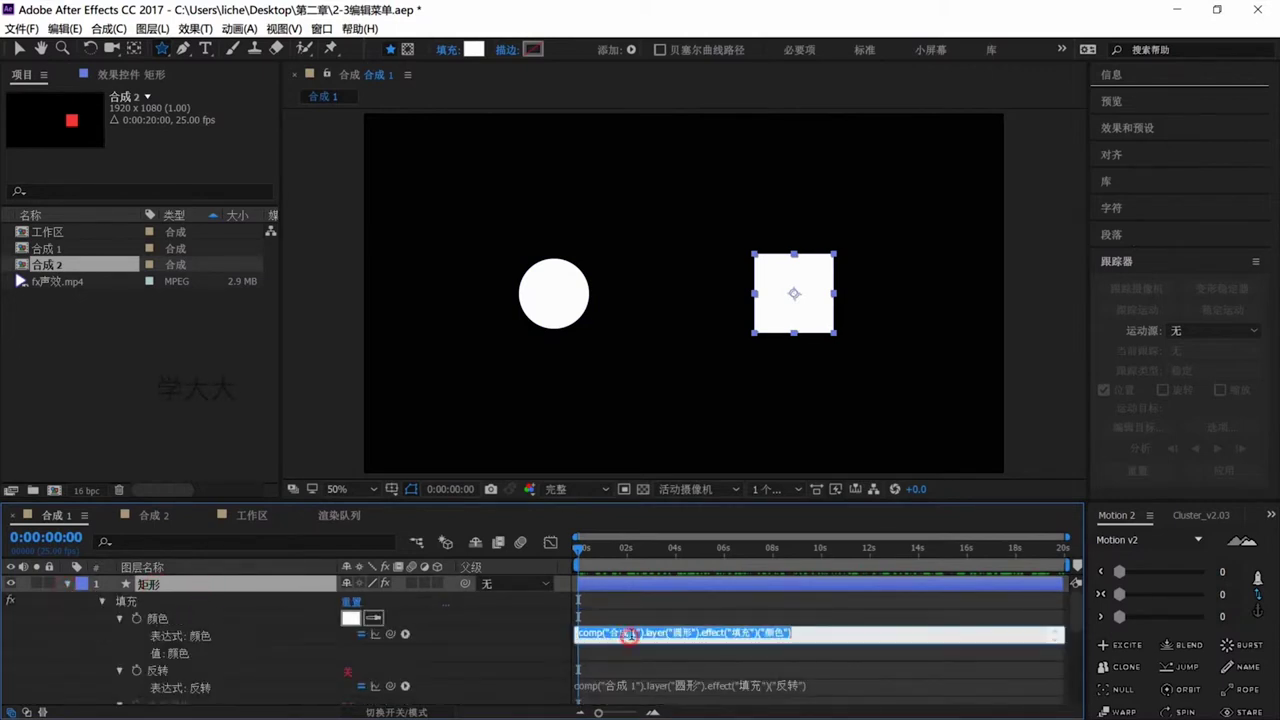
key(Delete)
click(623, 650)
key(Delete)
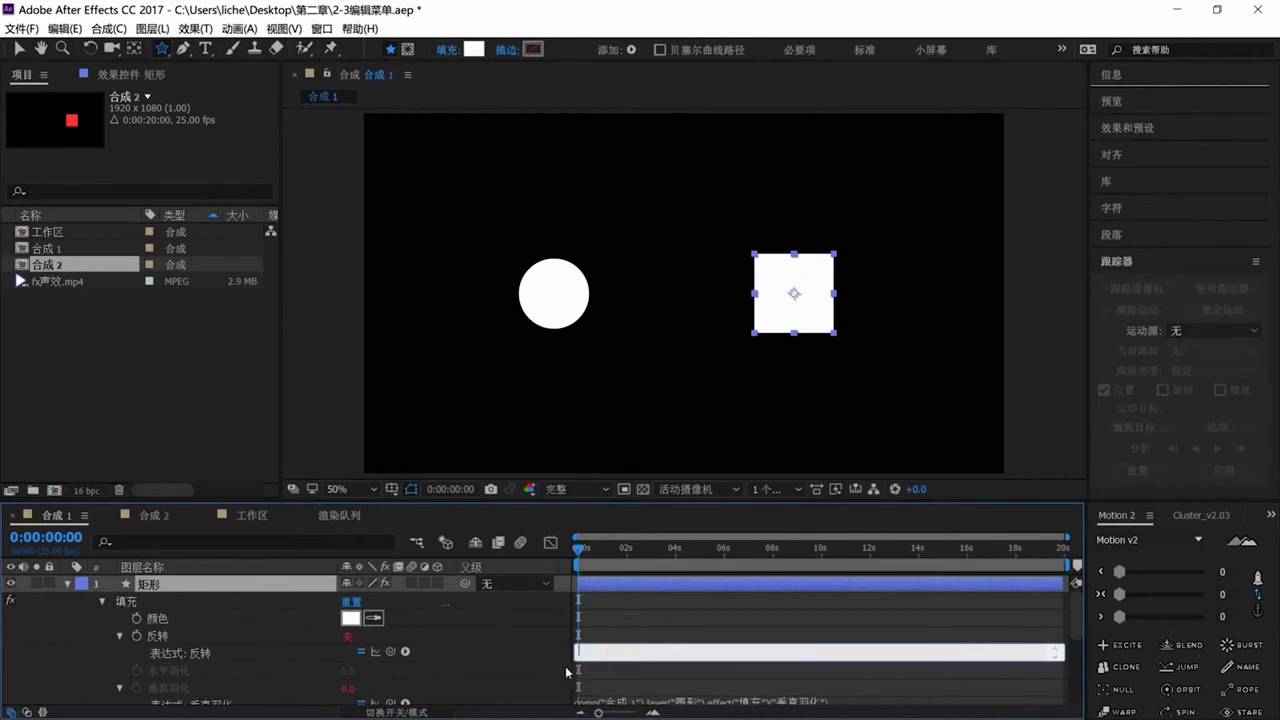
click(566, 664)
Delete the expressions on the 垂直羽化 and 不透明度 properties of the 矩形 layer's fill effect
scroll(600, 650, down, 3)
click(632, 634)
key(Delete)
click(634, 650)
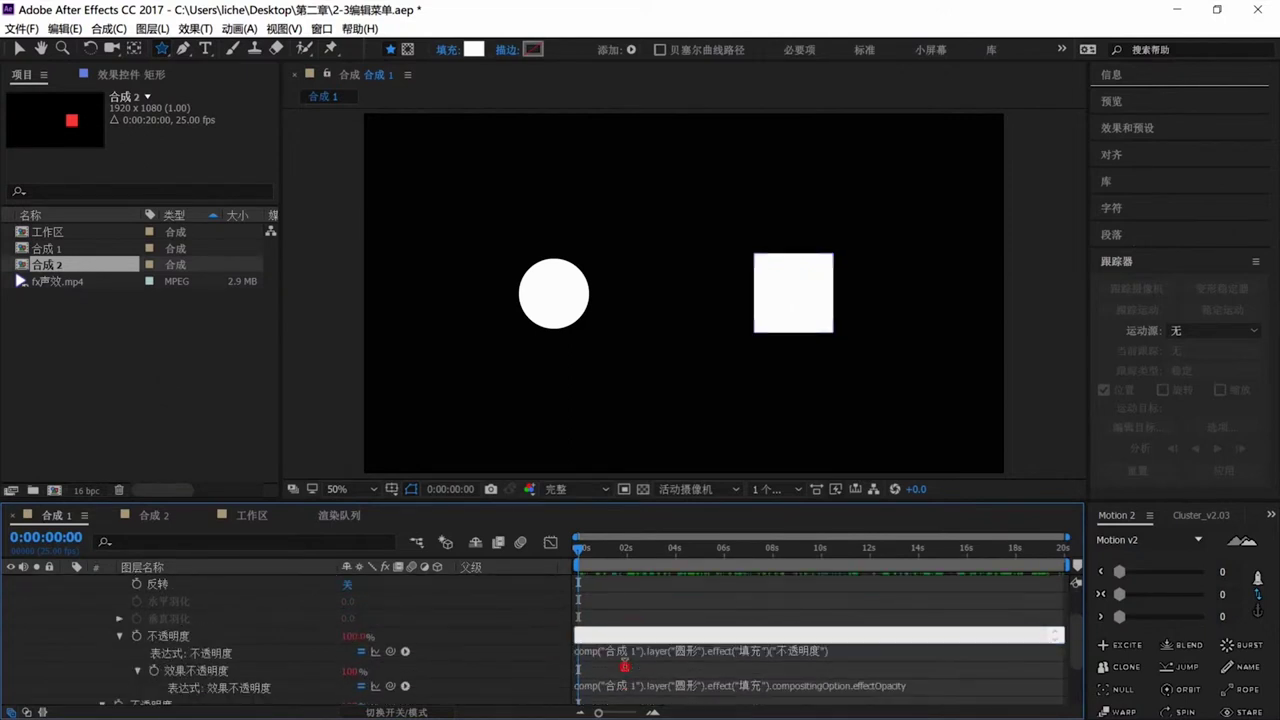
click(644, 600)
key(Delete)
click(652, 640)
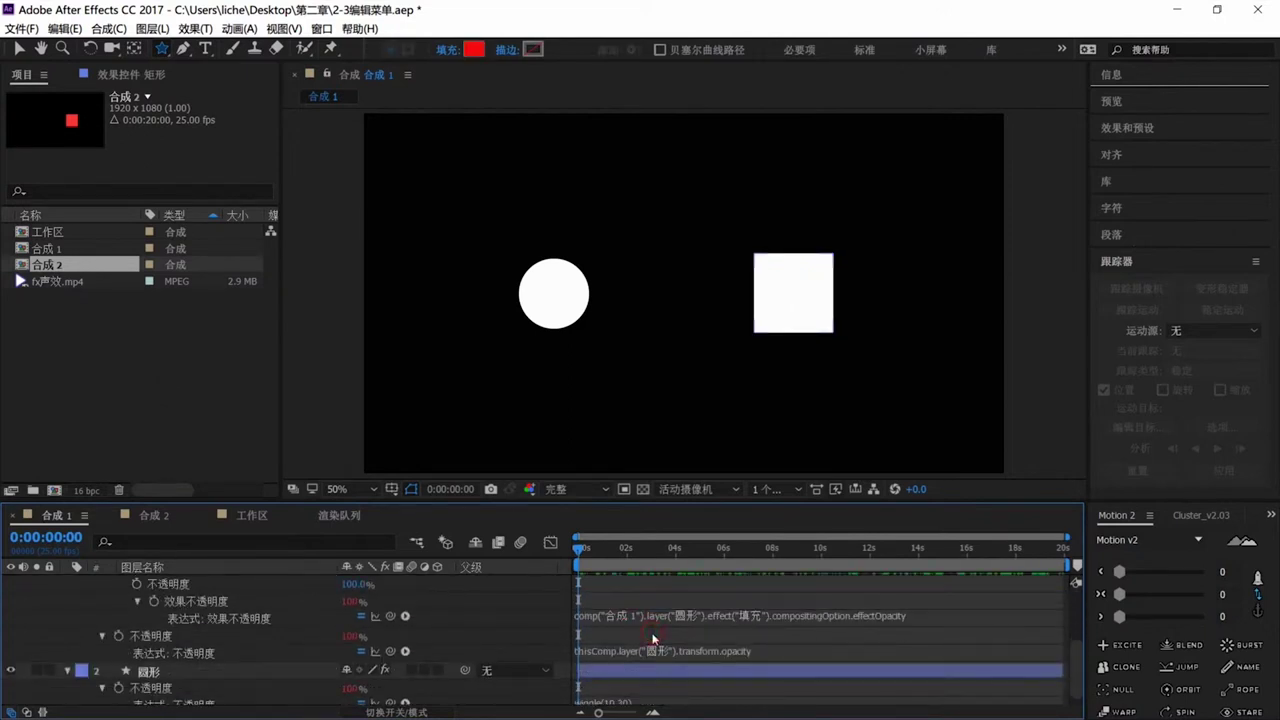
Delete the expressions on the 矩形 layer's 效果不透明度 and transform opacity, and collapse the layer
click(652, 617)
key(Delete)
click(650, 645)
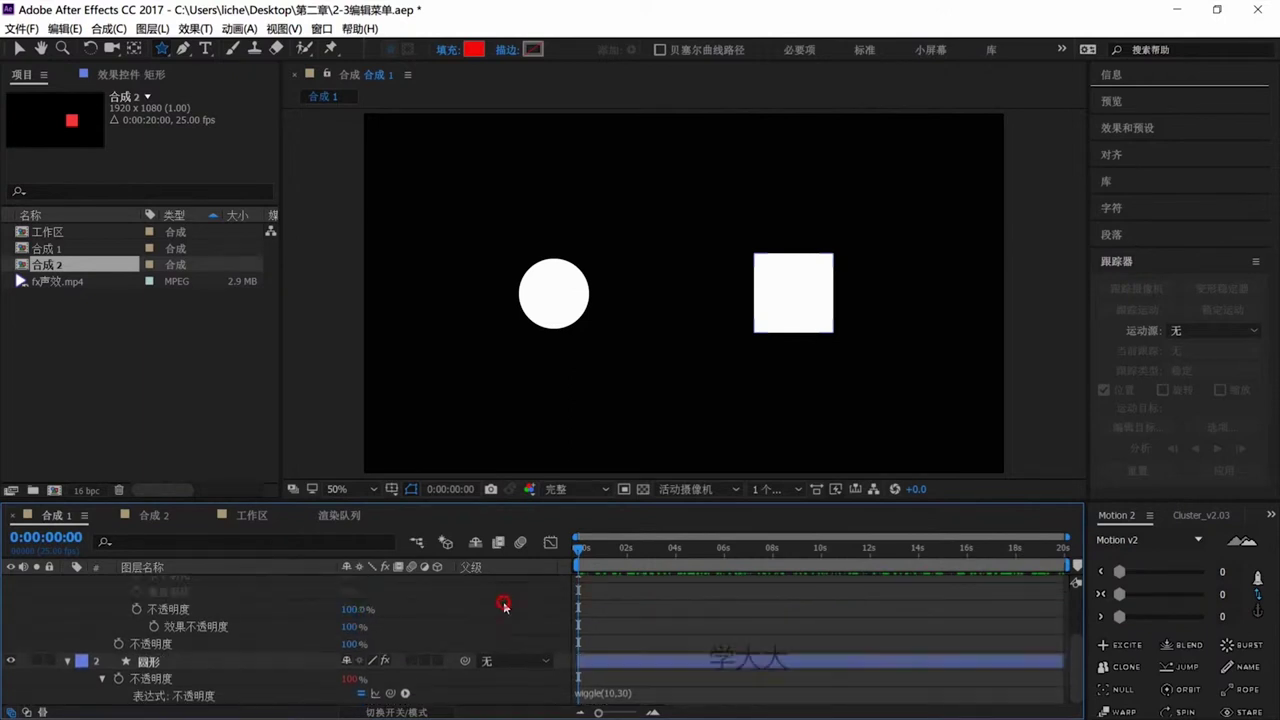
scroll(148, 617, up, 3)
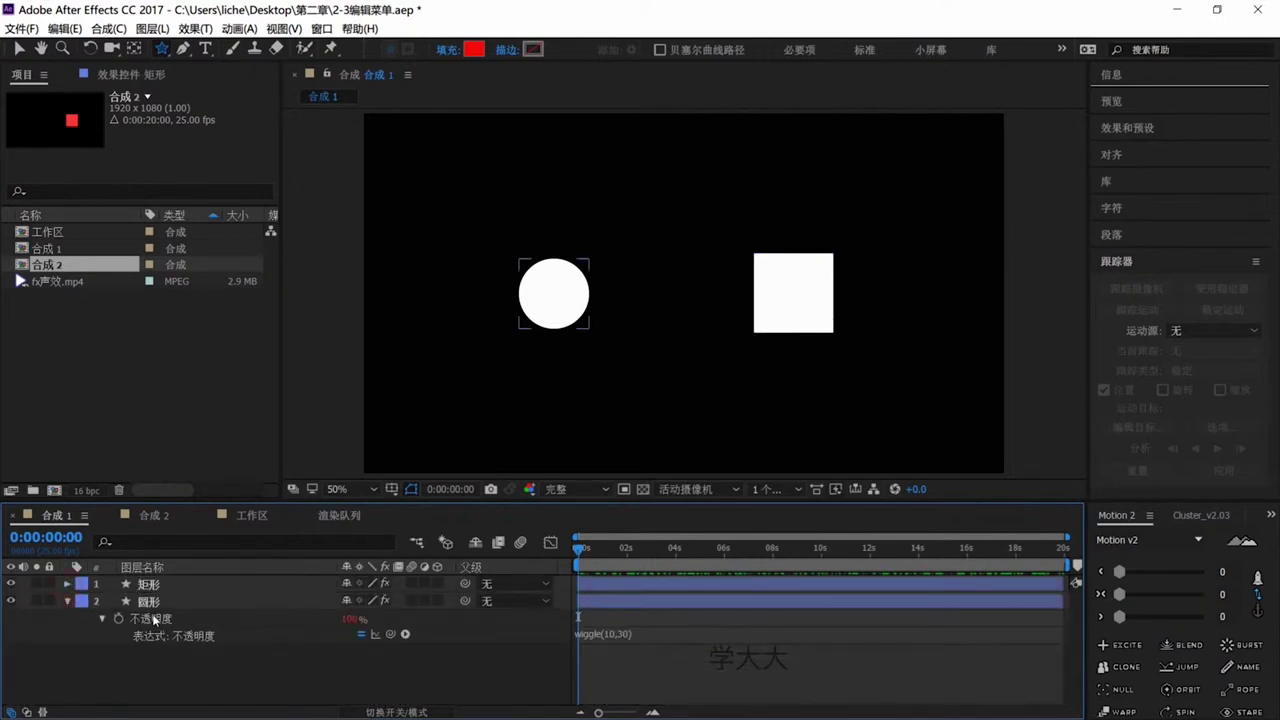
Play 合成 1 to preview the opacity wiggle on the 圆形 layer
click(481, 255)
key(space)
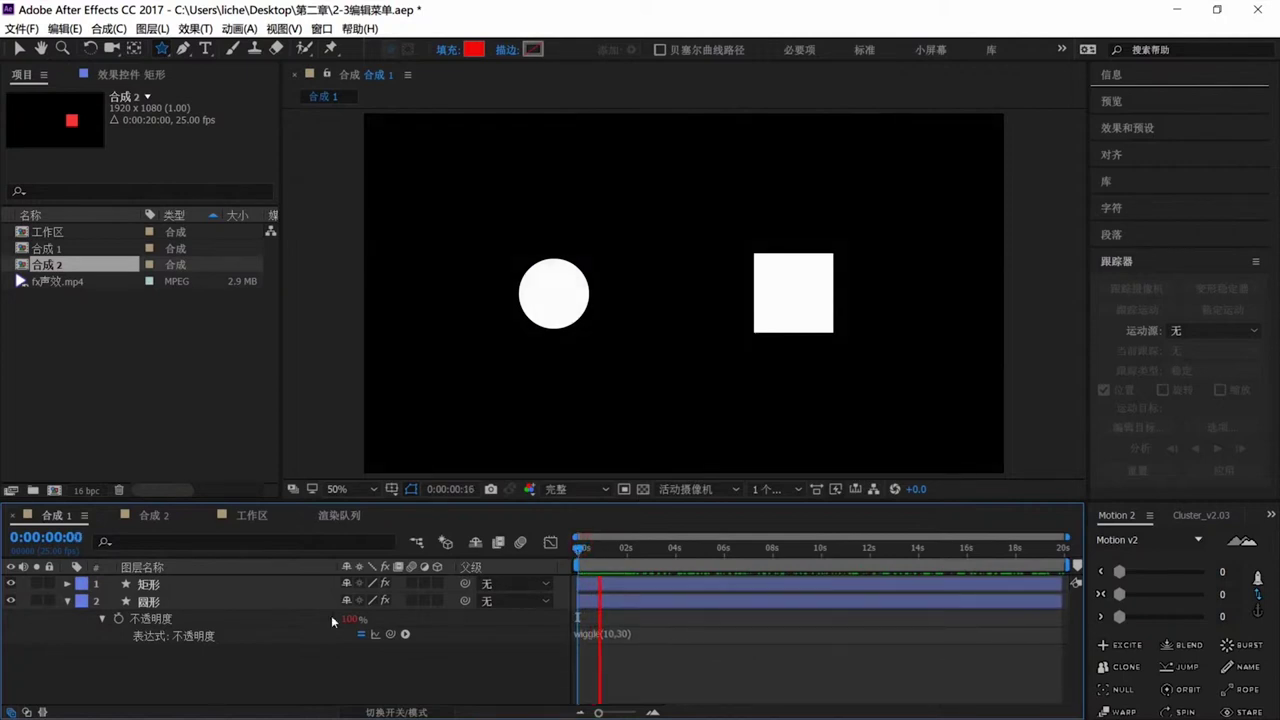
click(621, 618)
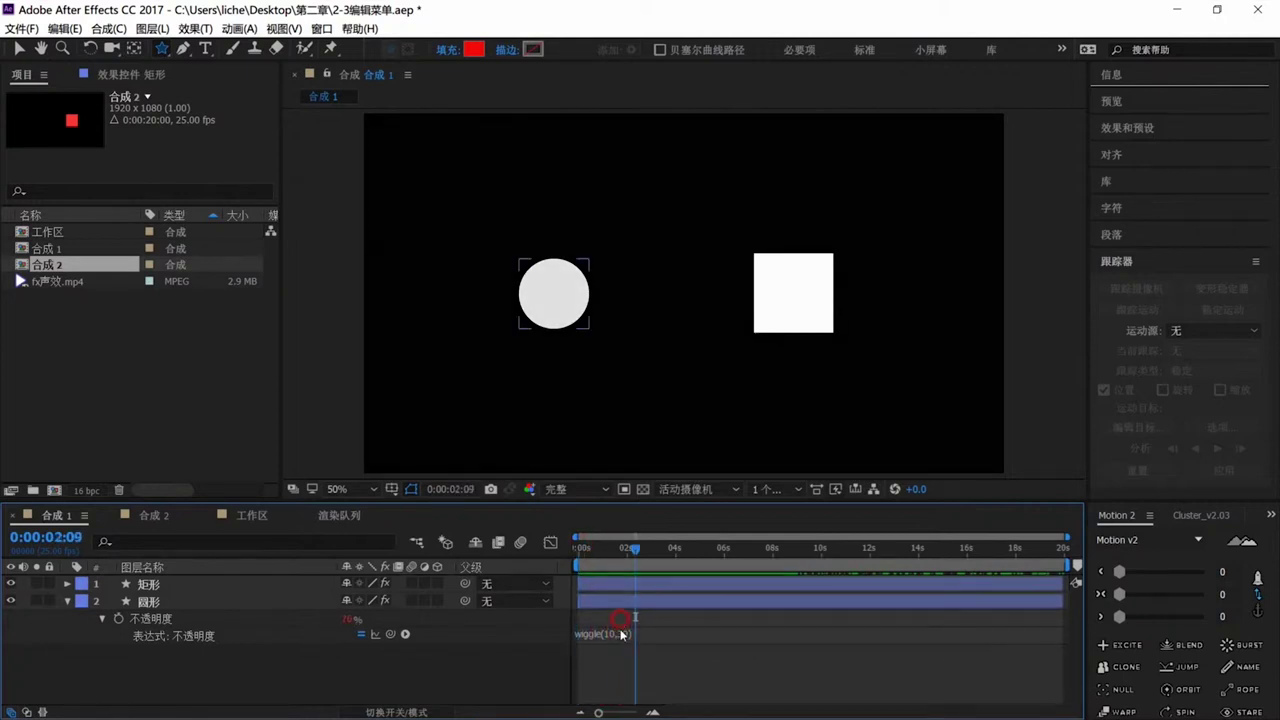
Change the 圆形 layer's opacity expression to wiggle(10,60) and preview it from the start of the composition
click(618, 633)
click(621, 633)
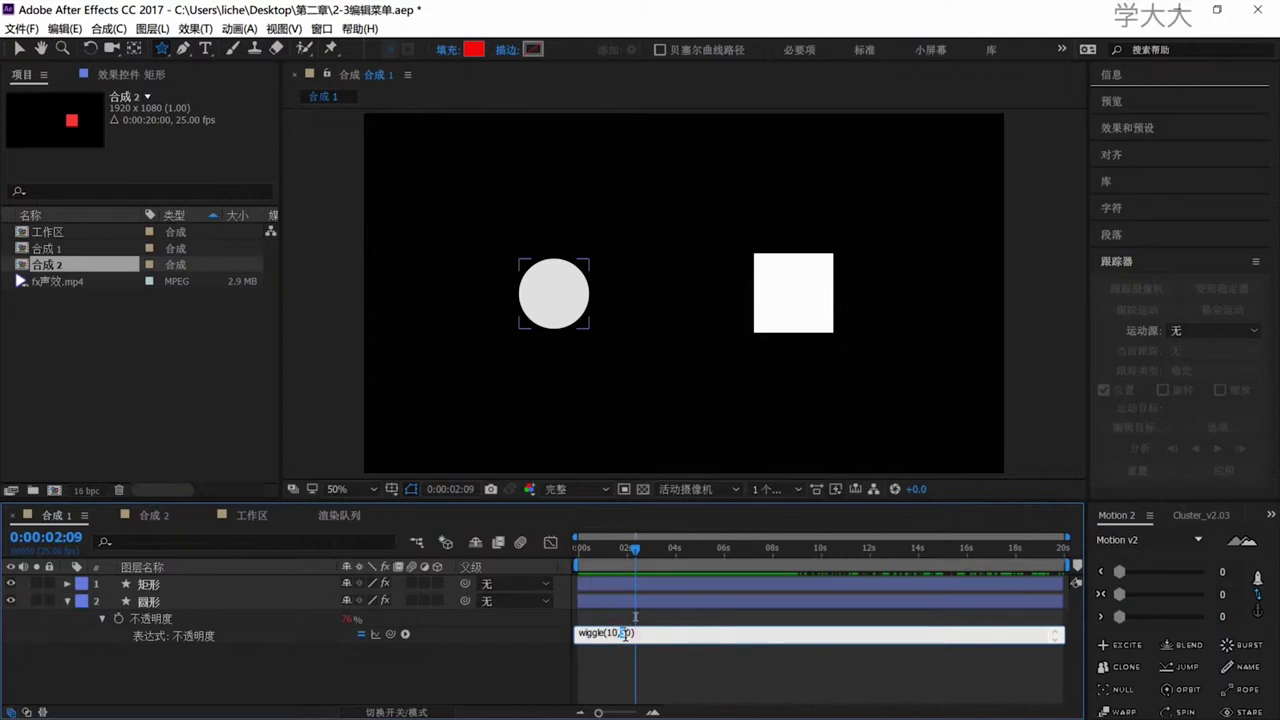
text(6)
click(620, 690)
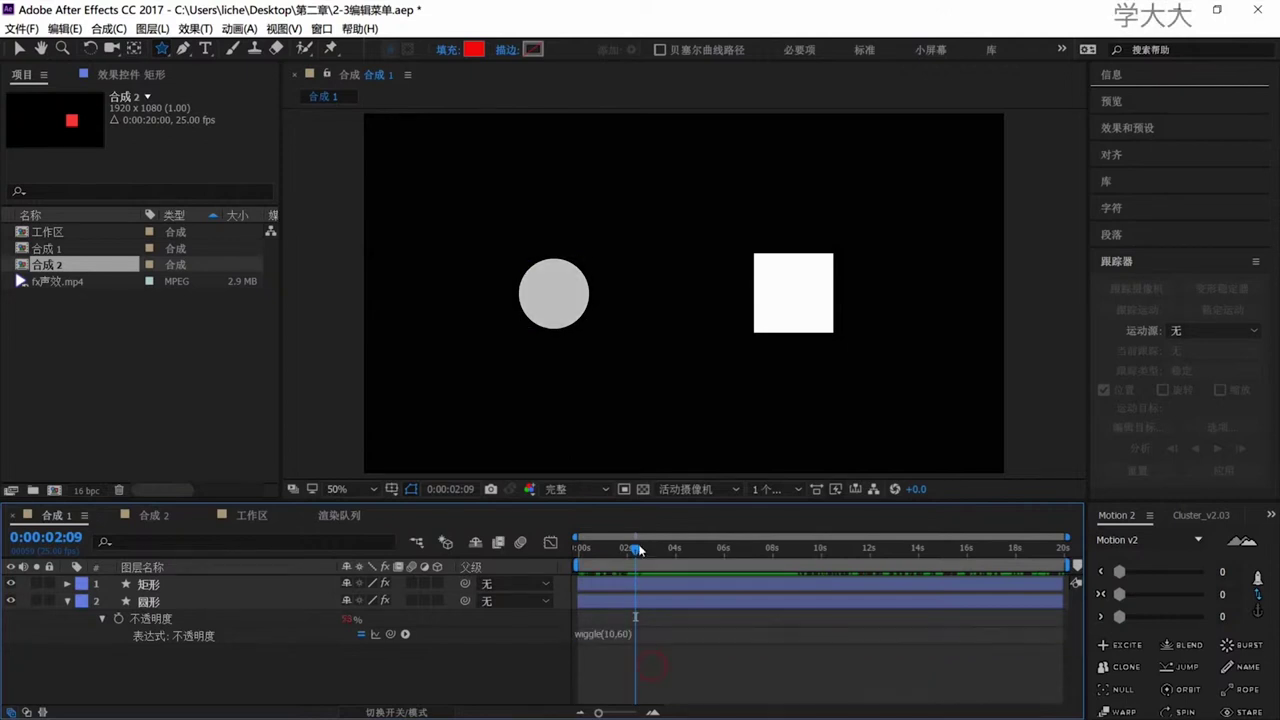
click(568, 546)
key(space)
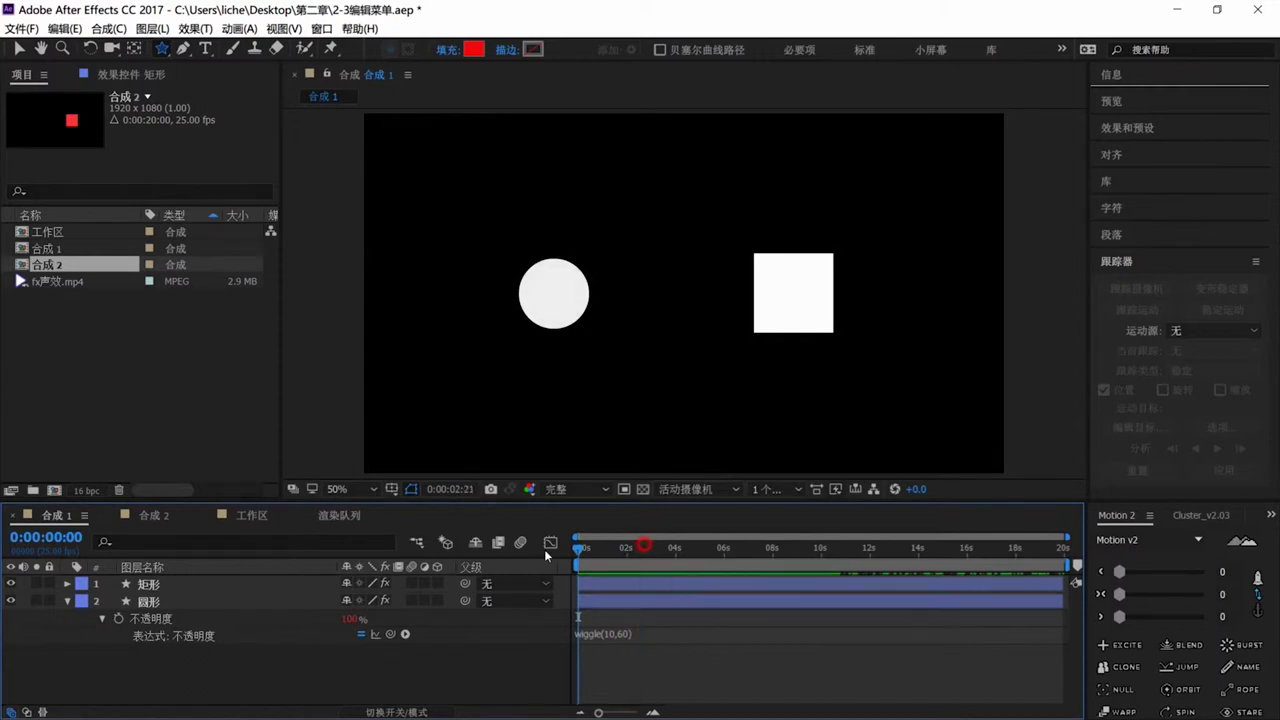
key(space)
Copy only the expression (仅复制表达式) from the 圆形 layer's opacity
click(169, 627)
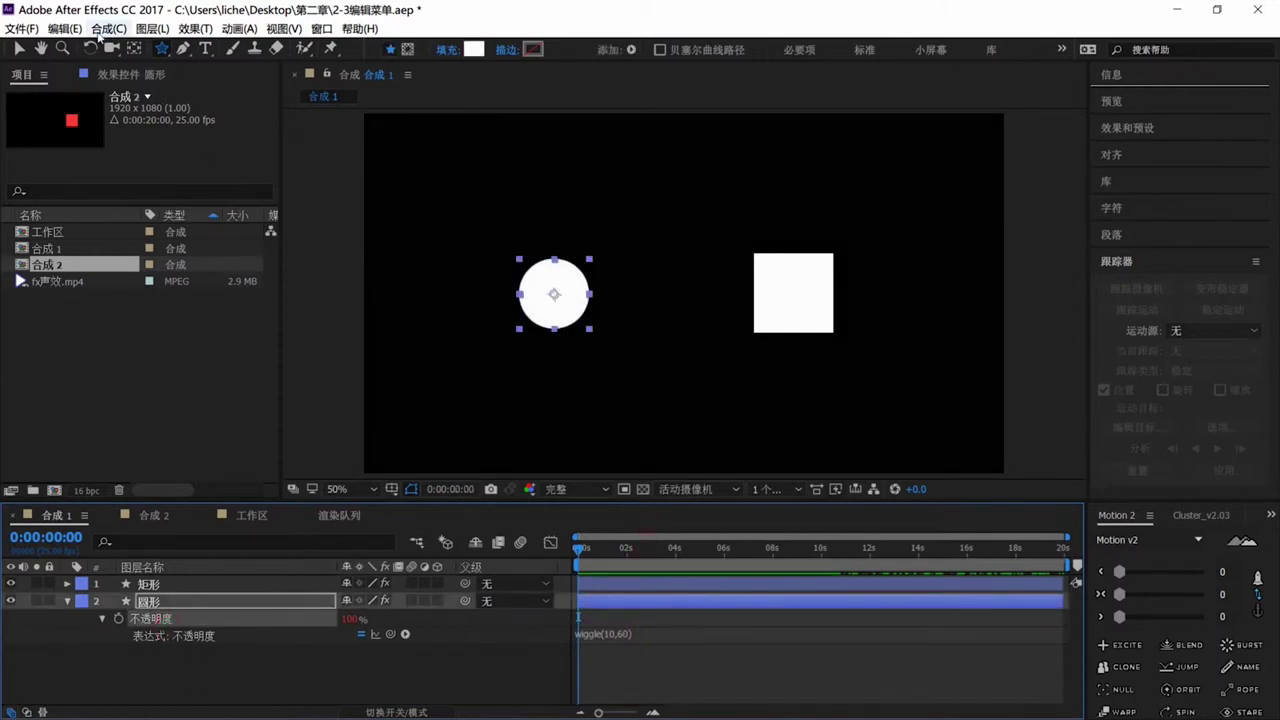
click(64, 28)
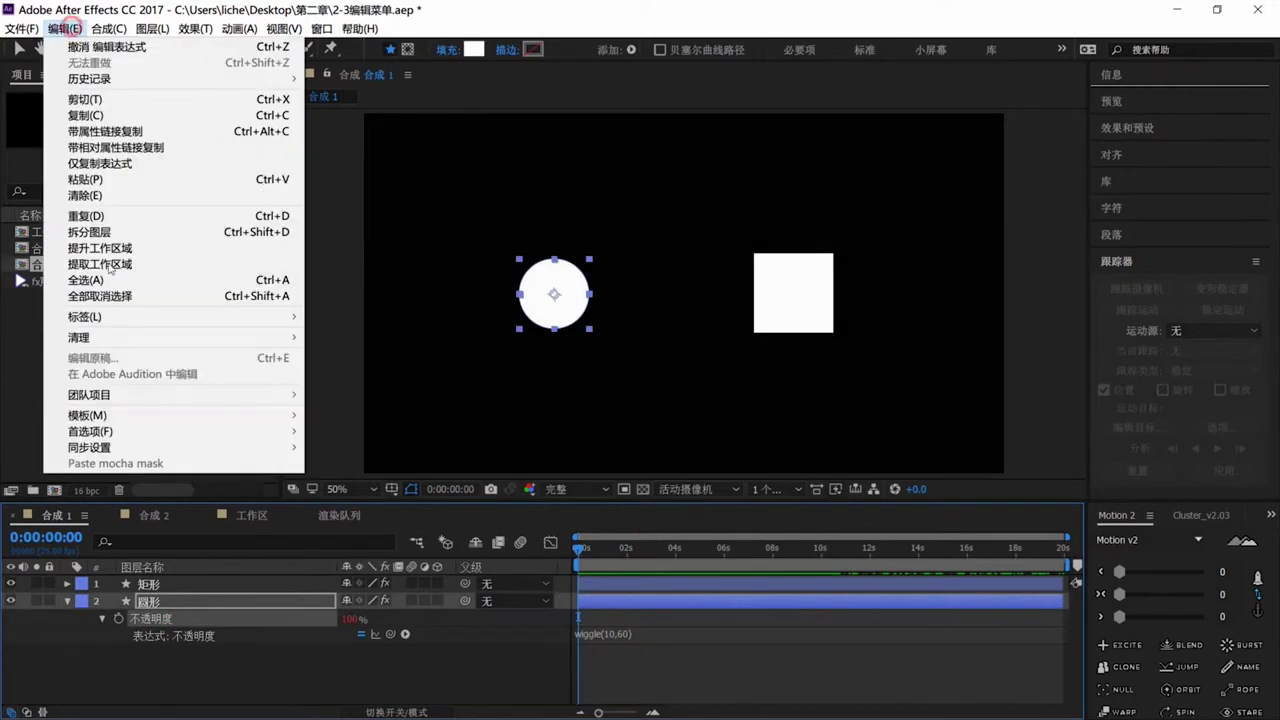
click(105, 164)
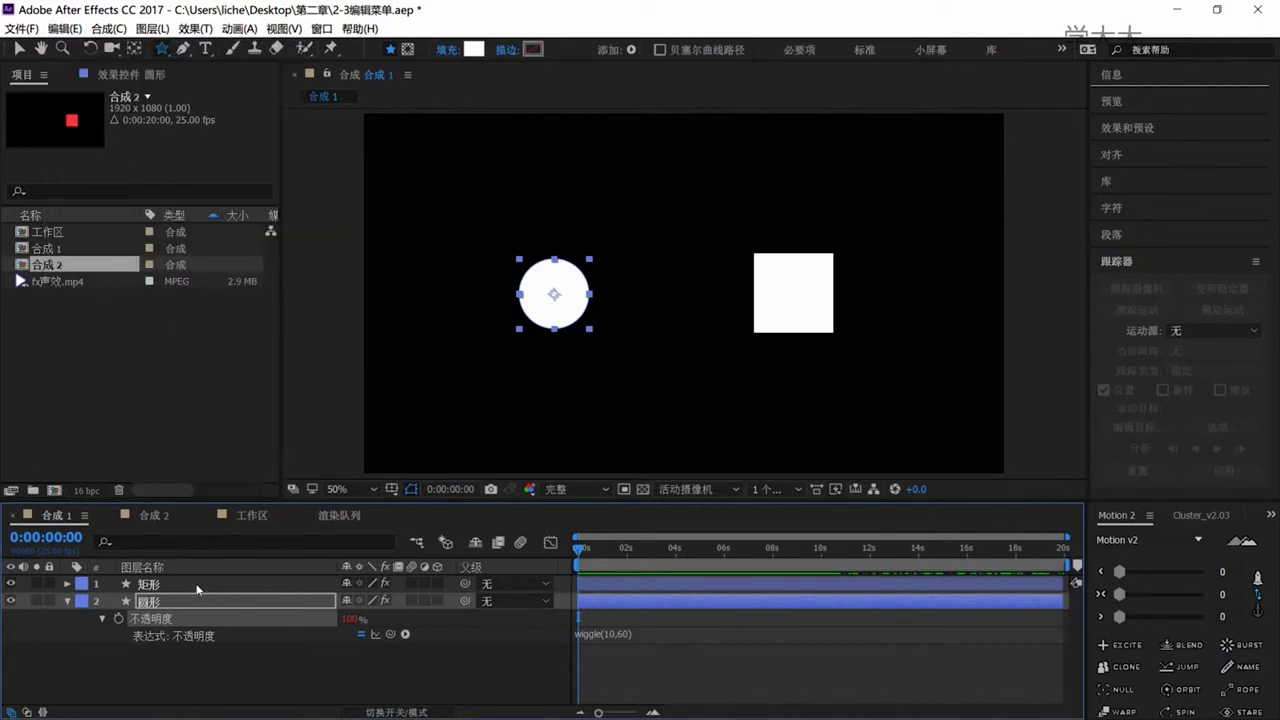
Paste the copied wiggle expression onto the 矩形 layer's scale (缩放) and preview the animation
click(155, 586)
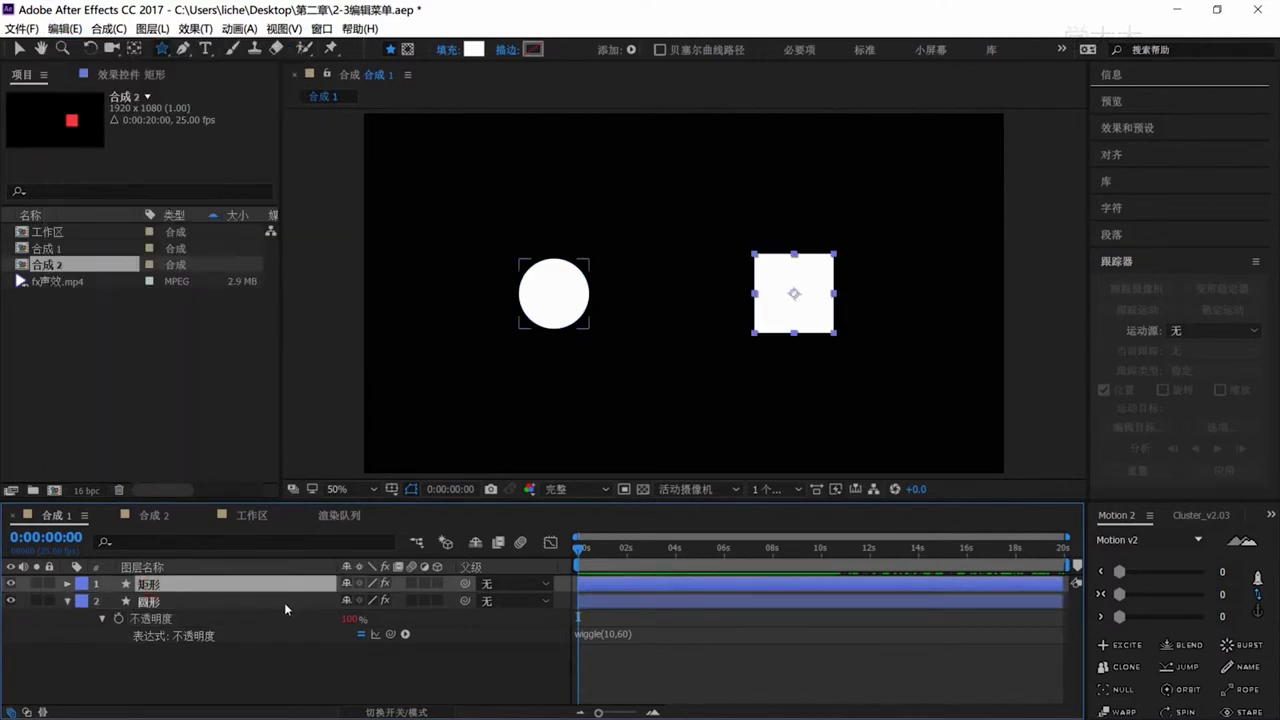
key(s)
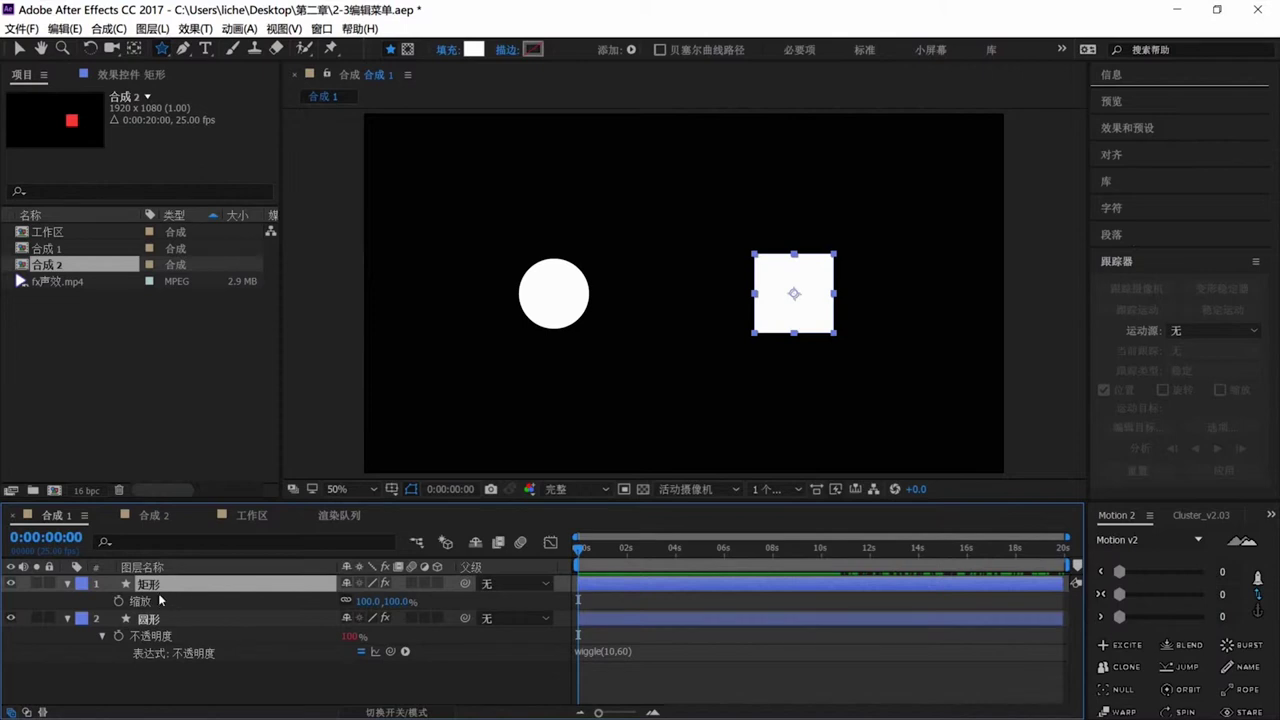
click(152, 602)
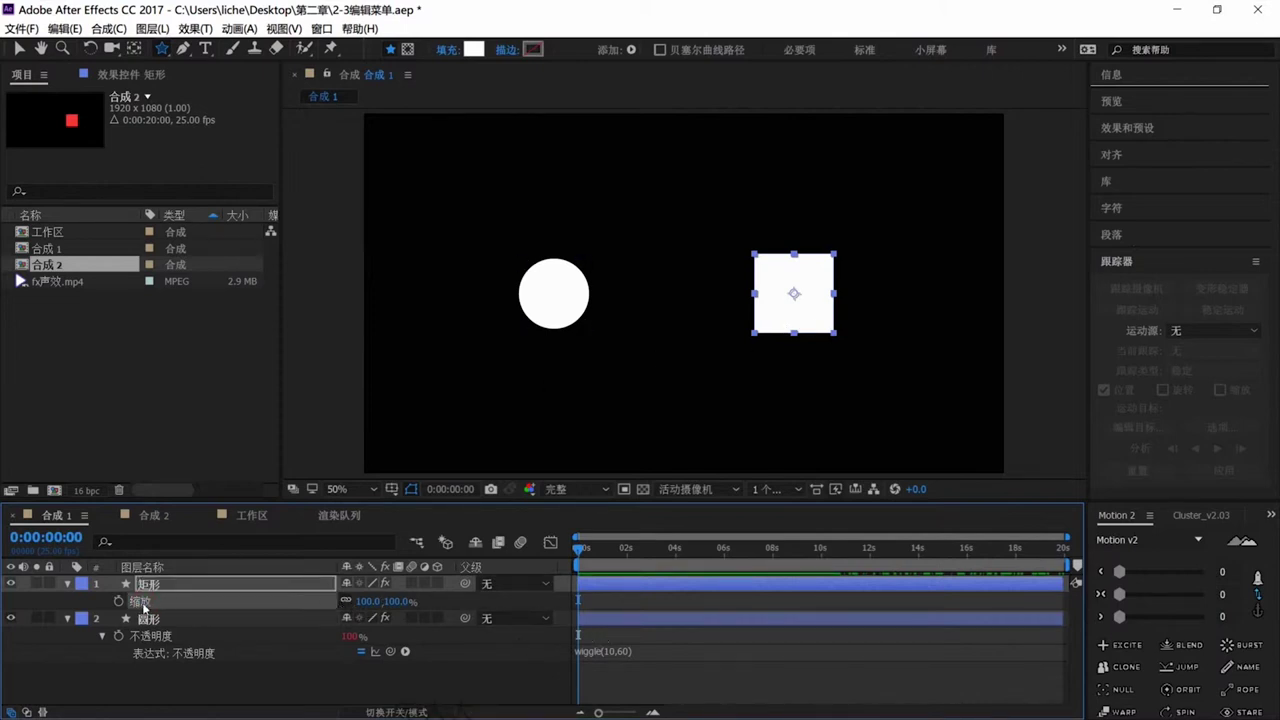
key(ctrl+v)
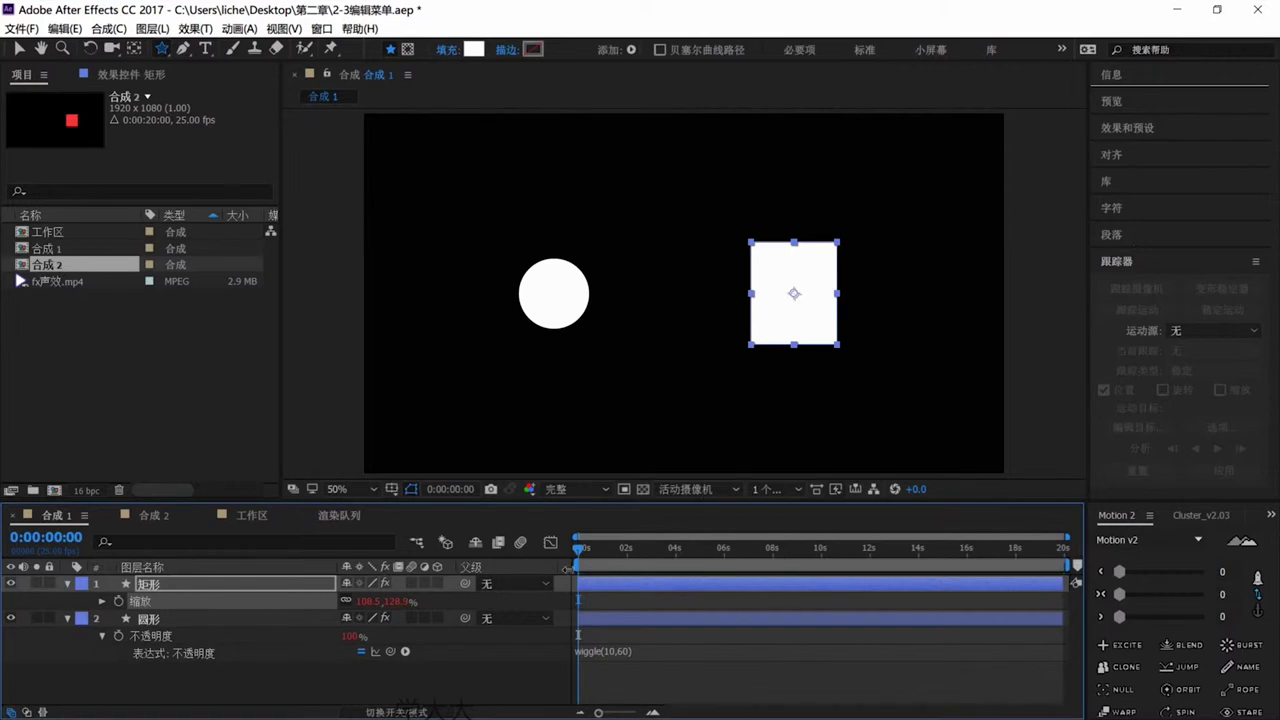
key(space)
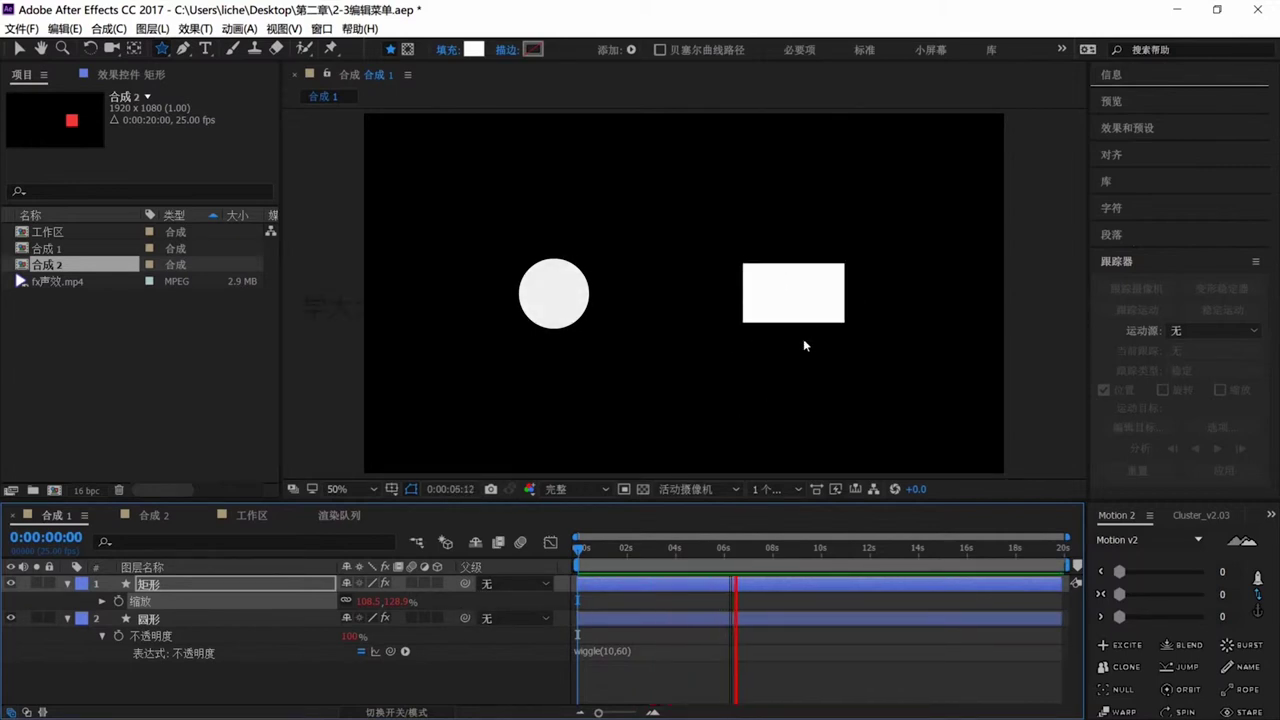
key(space)
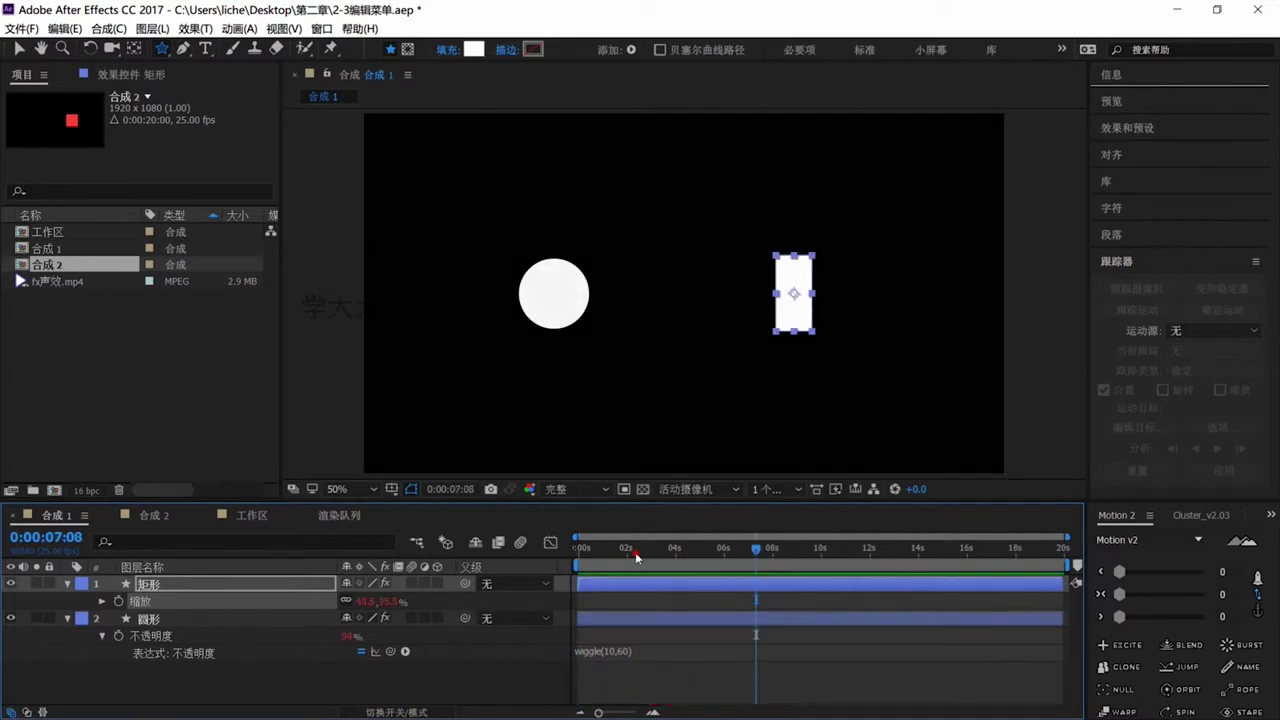
Duplicate the 矩形 layer with the 重复 command and delete the duplicate
click(72, 28)
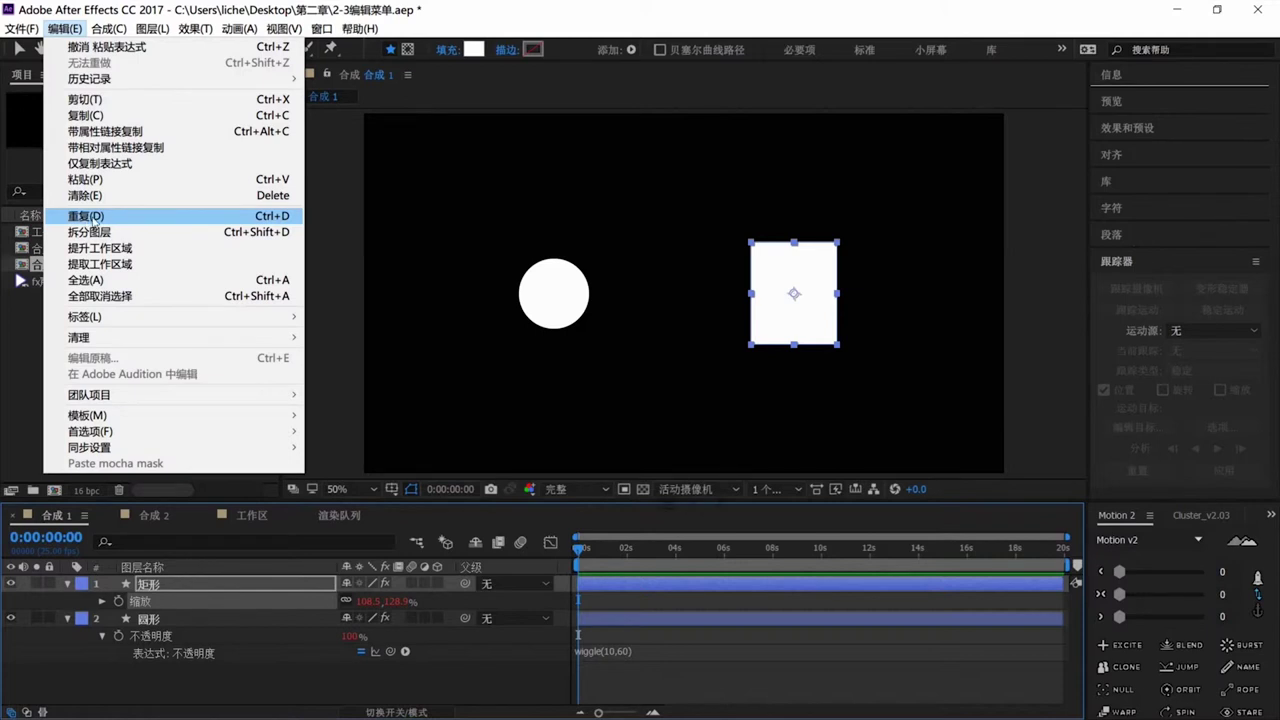
click(234, 676)
click(176, 587)
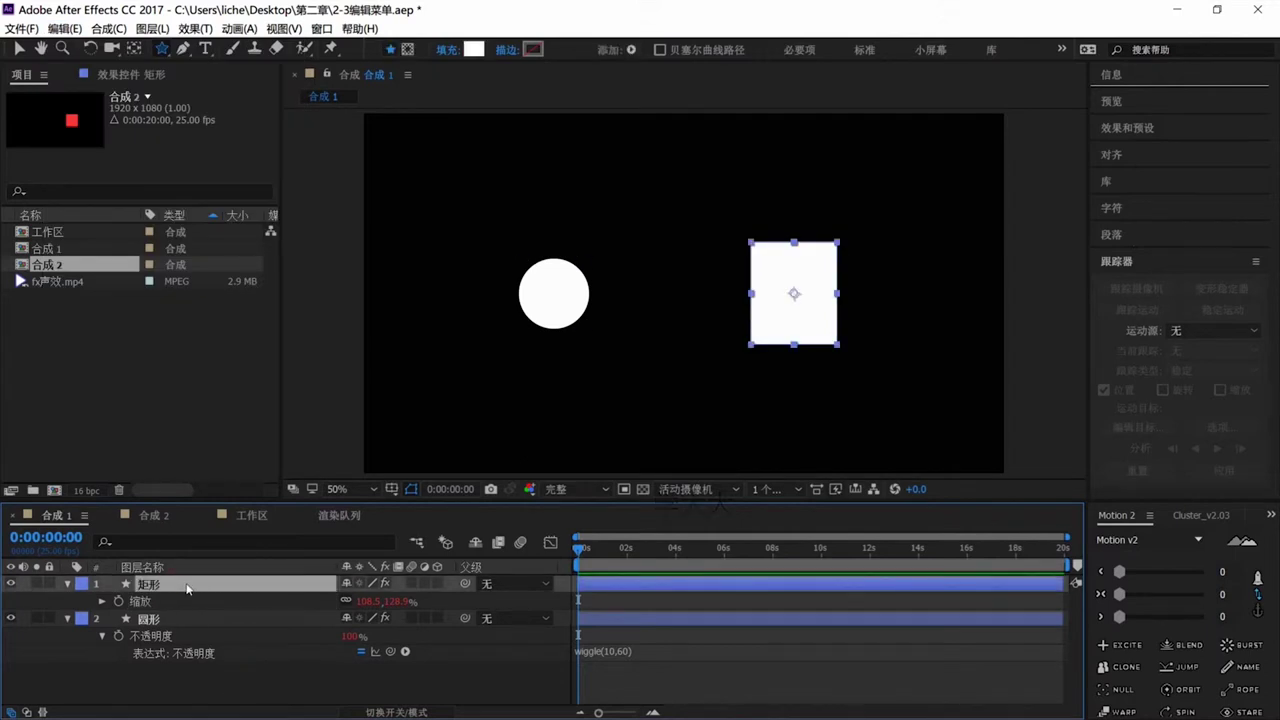
key(ctrl+d)
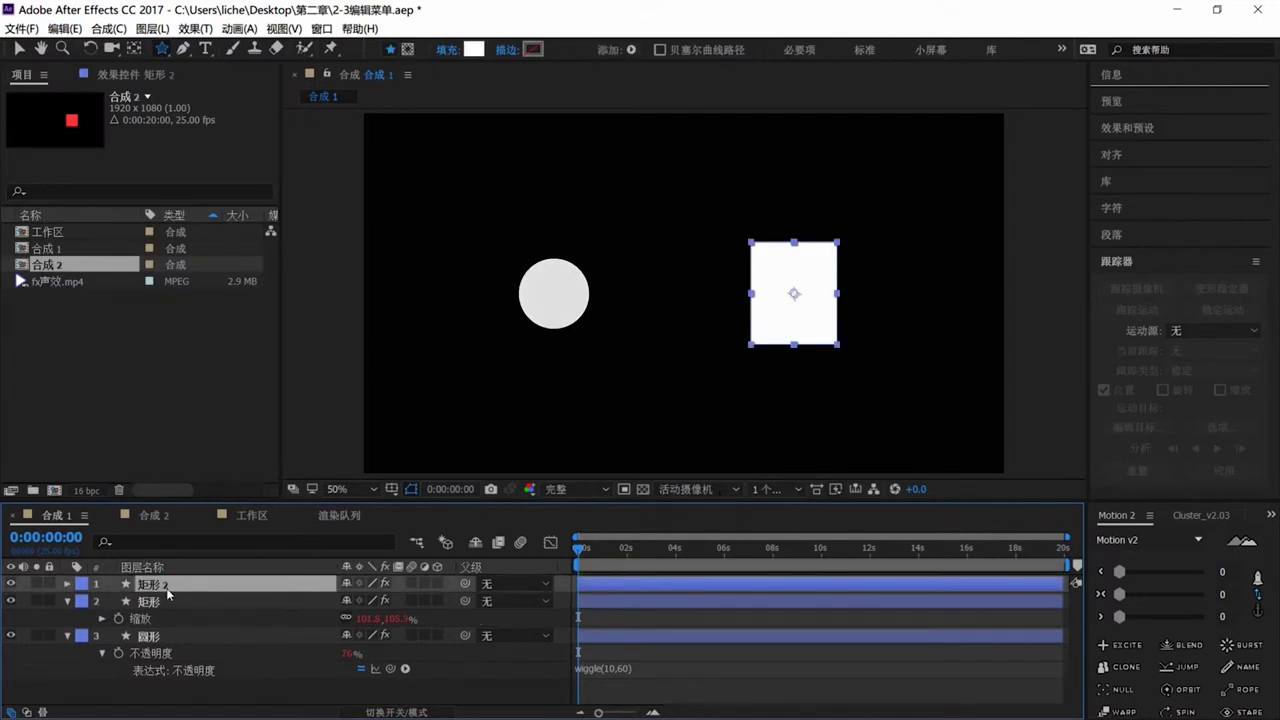
key(Delete)
Split the 矩形 layer at 0:00:06:13 with 拆分图层, and undo the split
click(65, 28)
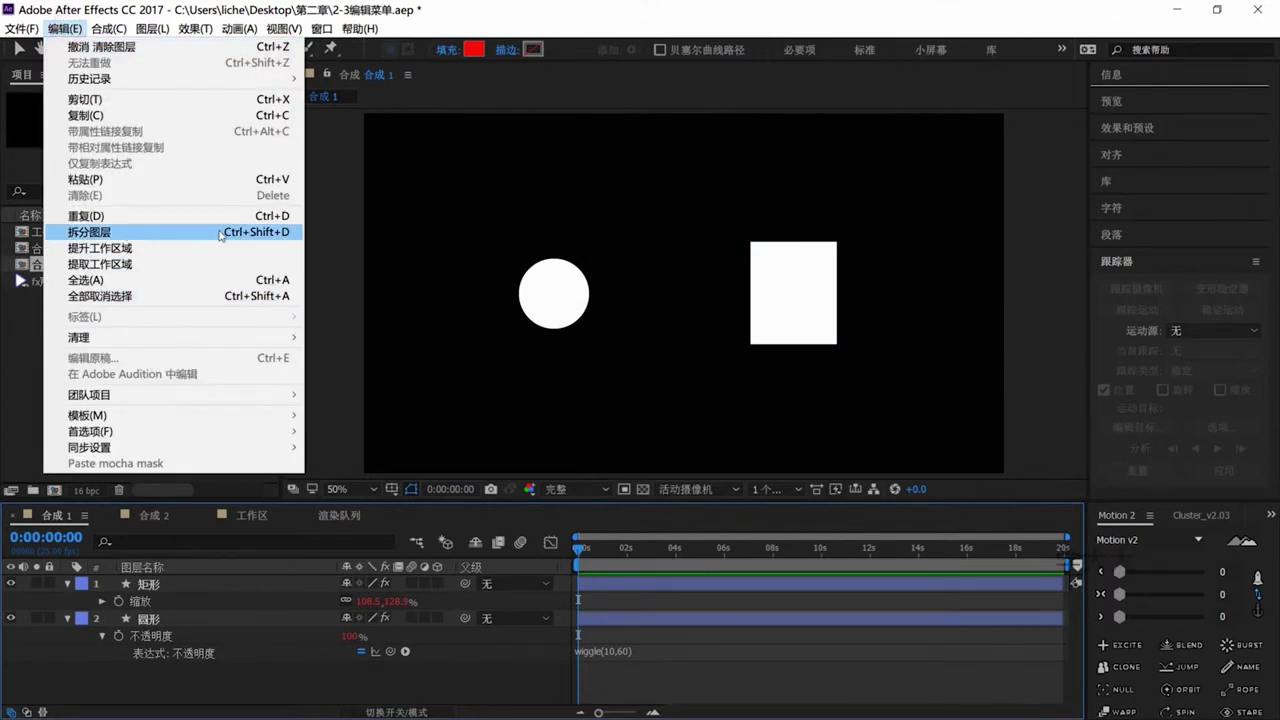
click(236, 600)
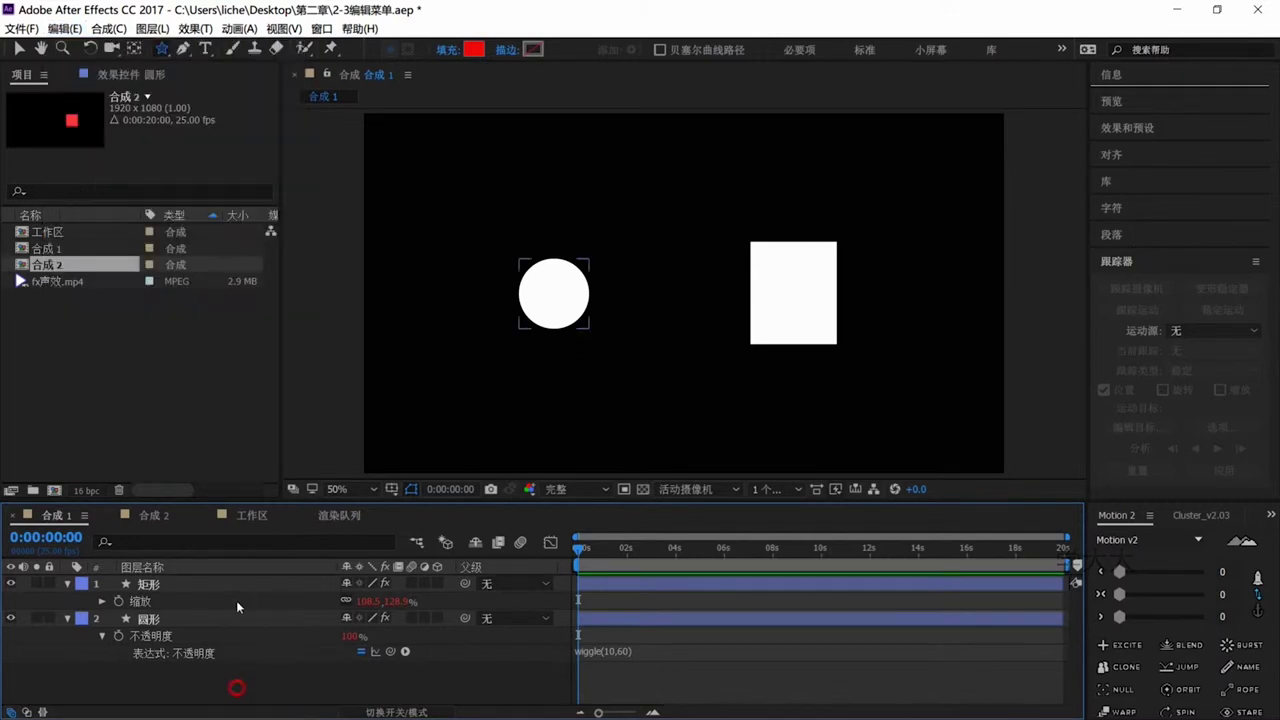
click(236, 583)
drag(583, 560, 737, 551)
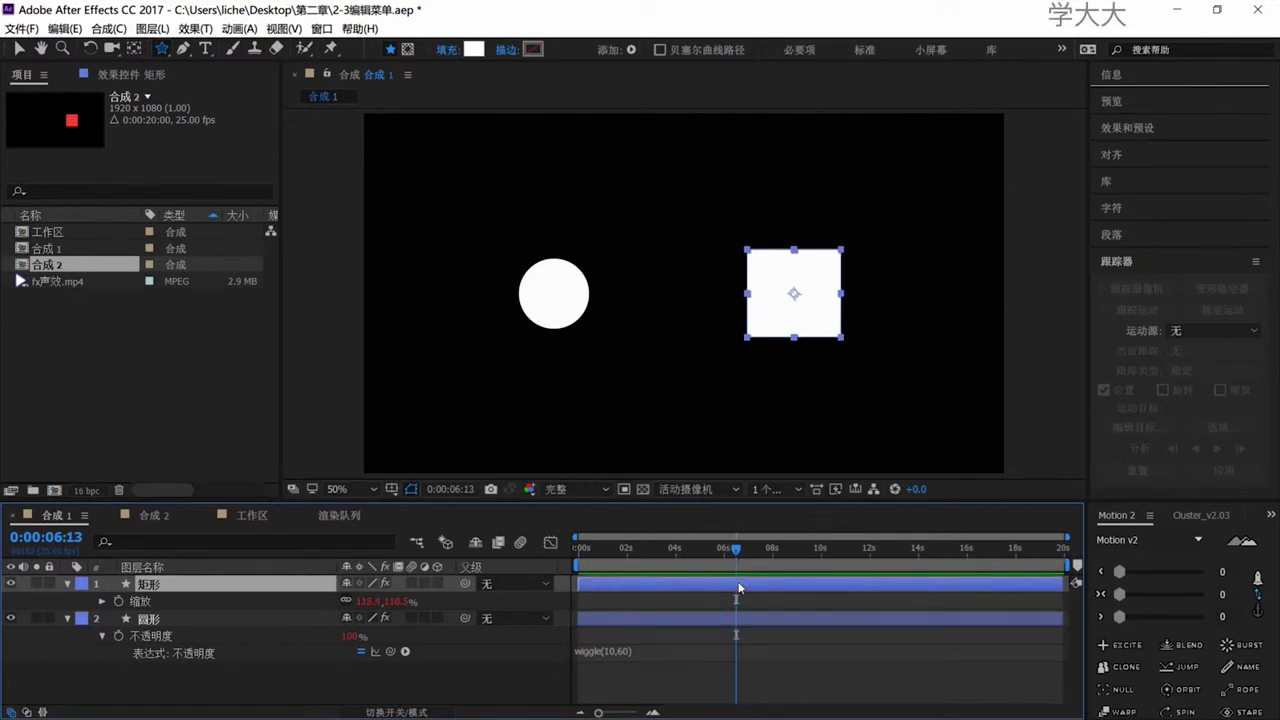
key(ctrl+shift+d)
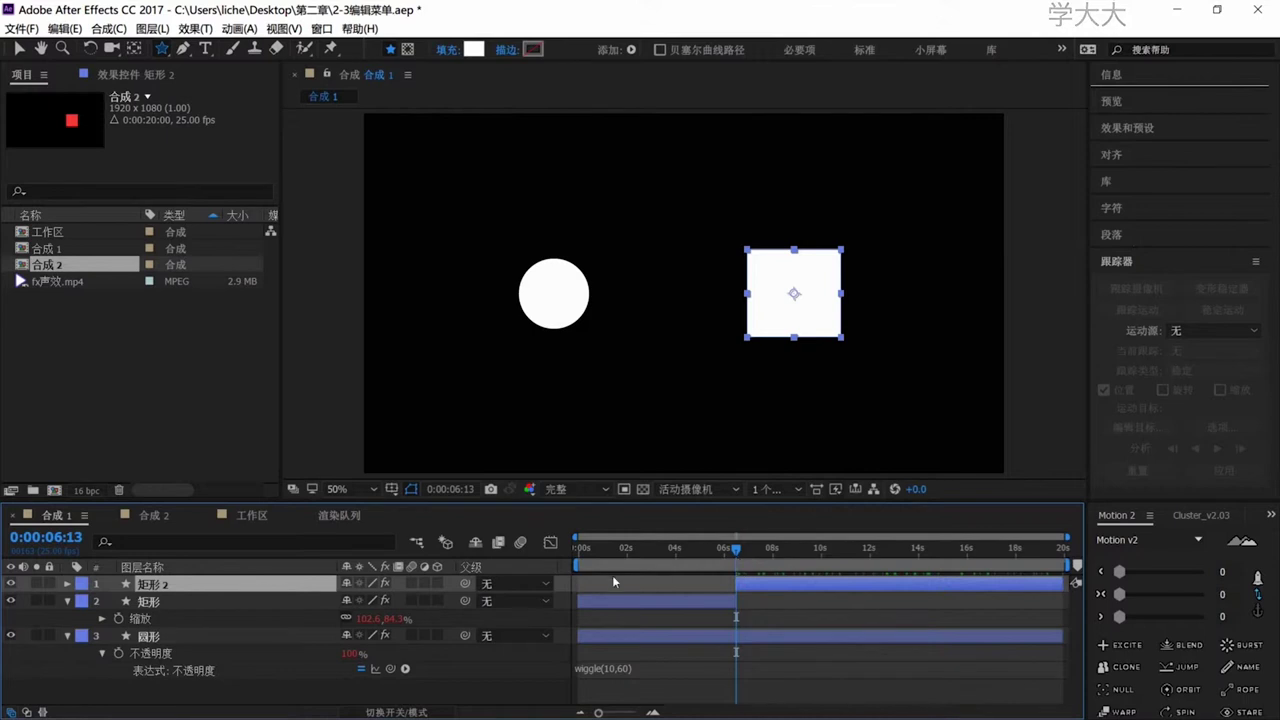
key(ctrl+z)
Switch to the 工作区 composition, set its work area from the start to just before 4 seconds, and preview it
click(66, 29)
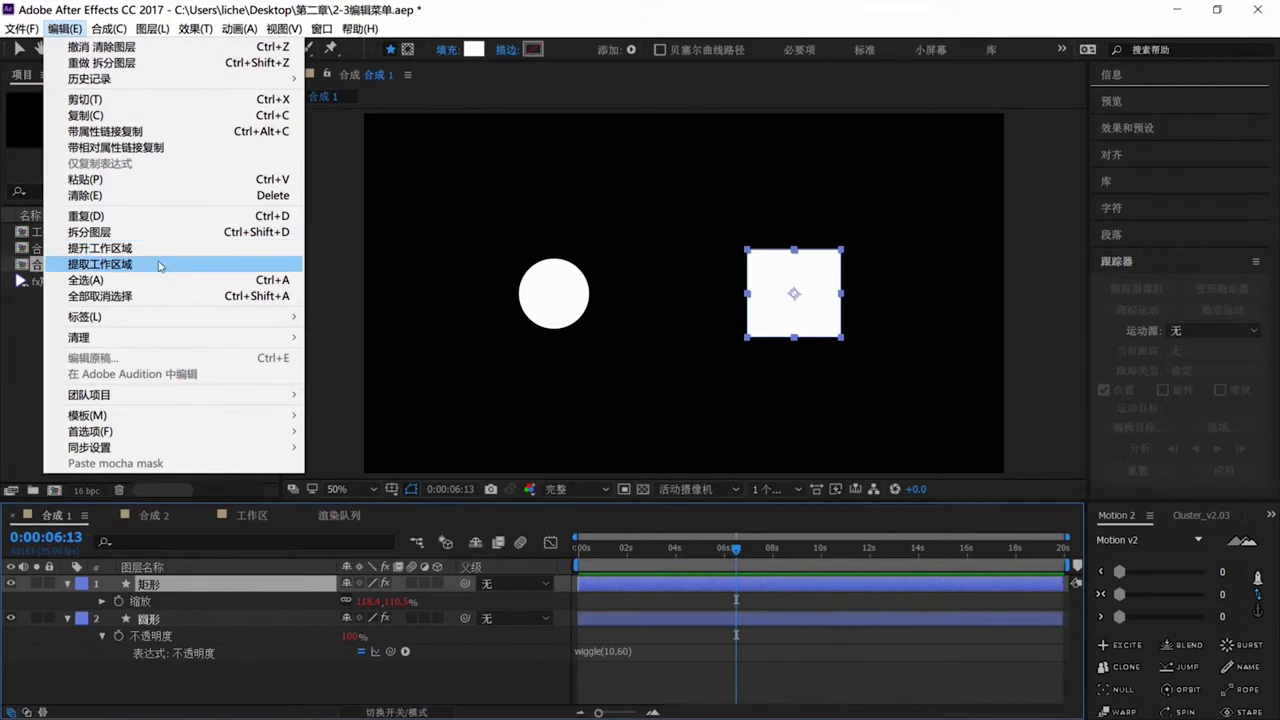
click(238, 514)
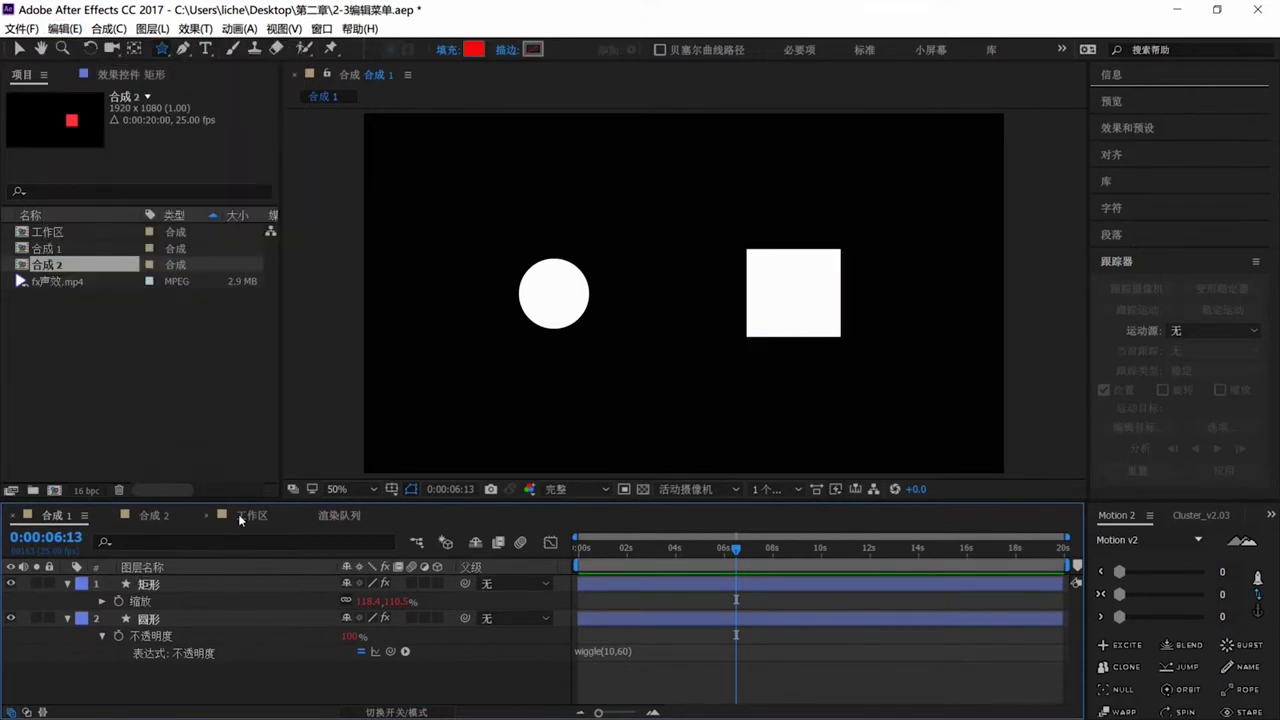
drag(766, 550, 575, 565)
drag(822, 566, 866, 566)
drag(757, 550, 728, 552)
key(space)
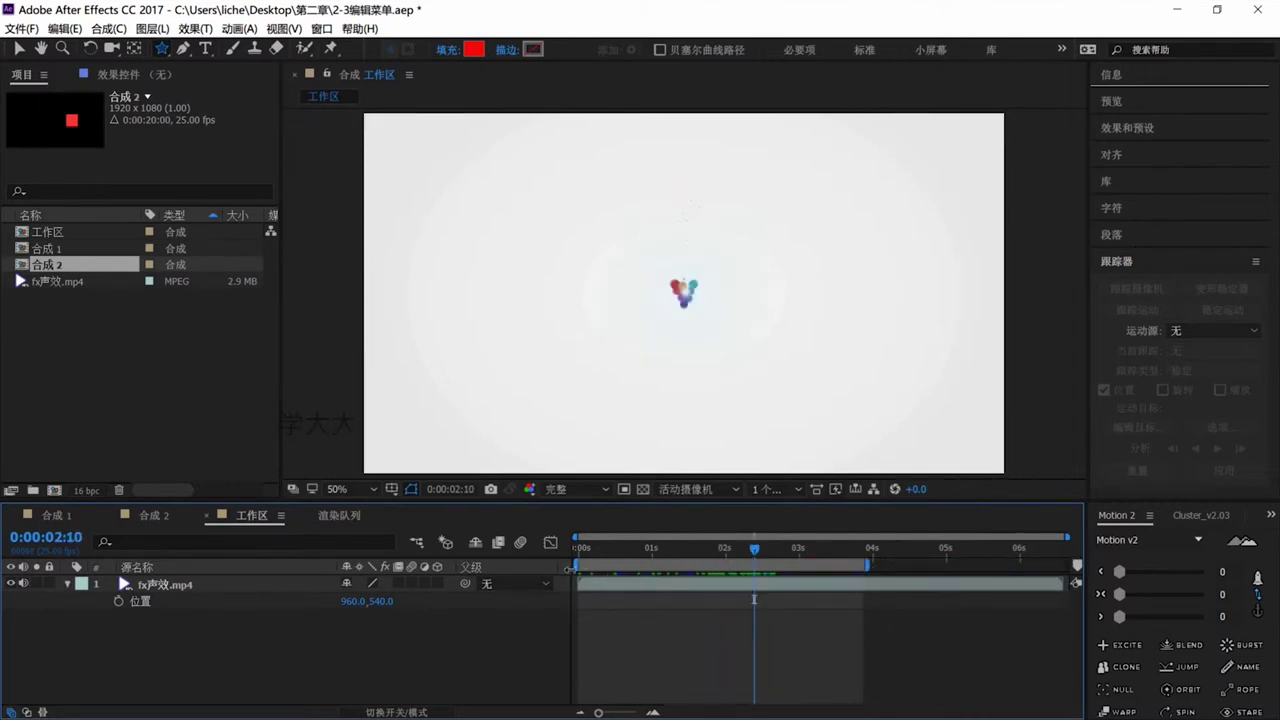
Set the work area to run from about 0:00:02:10 to 0:00:03:02
drag(576, 566, 787, 555)
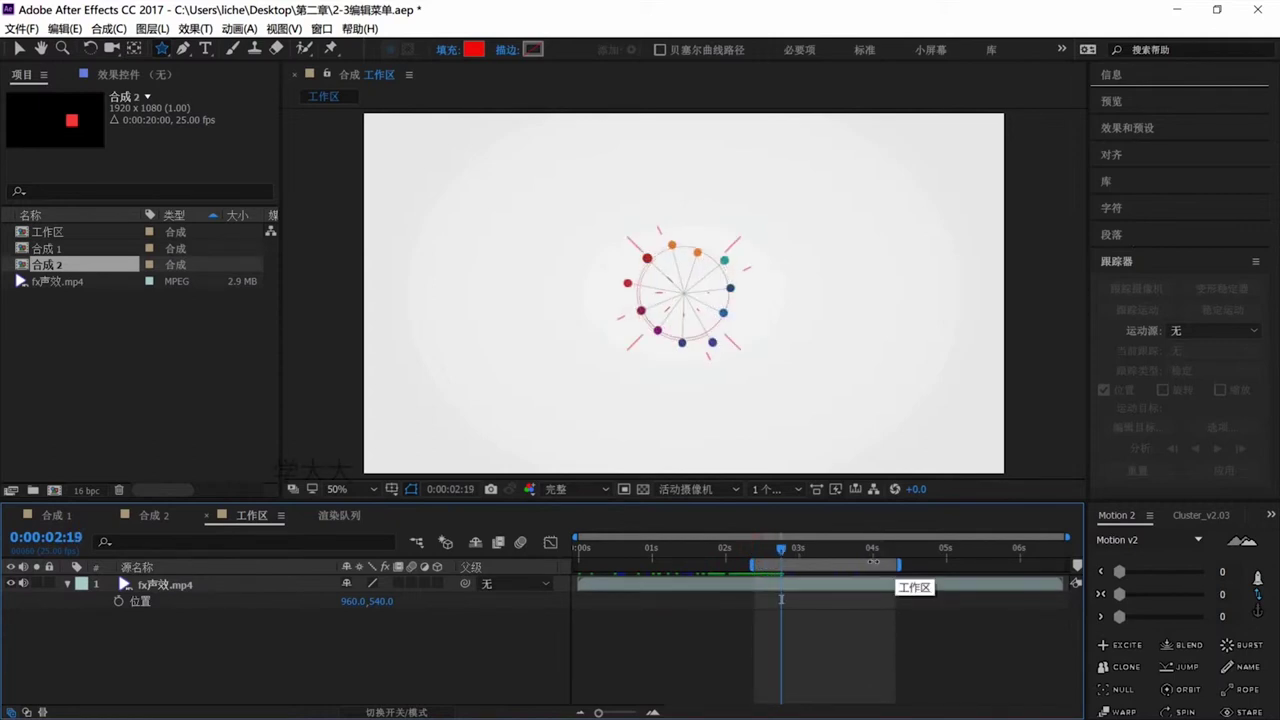
drag(781, 600, 804, 600)
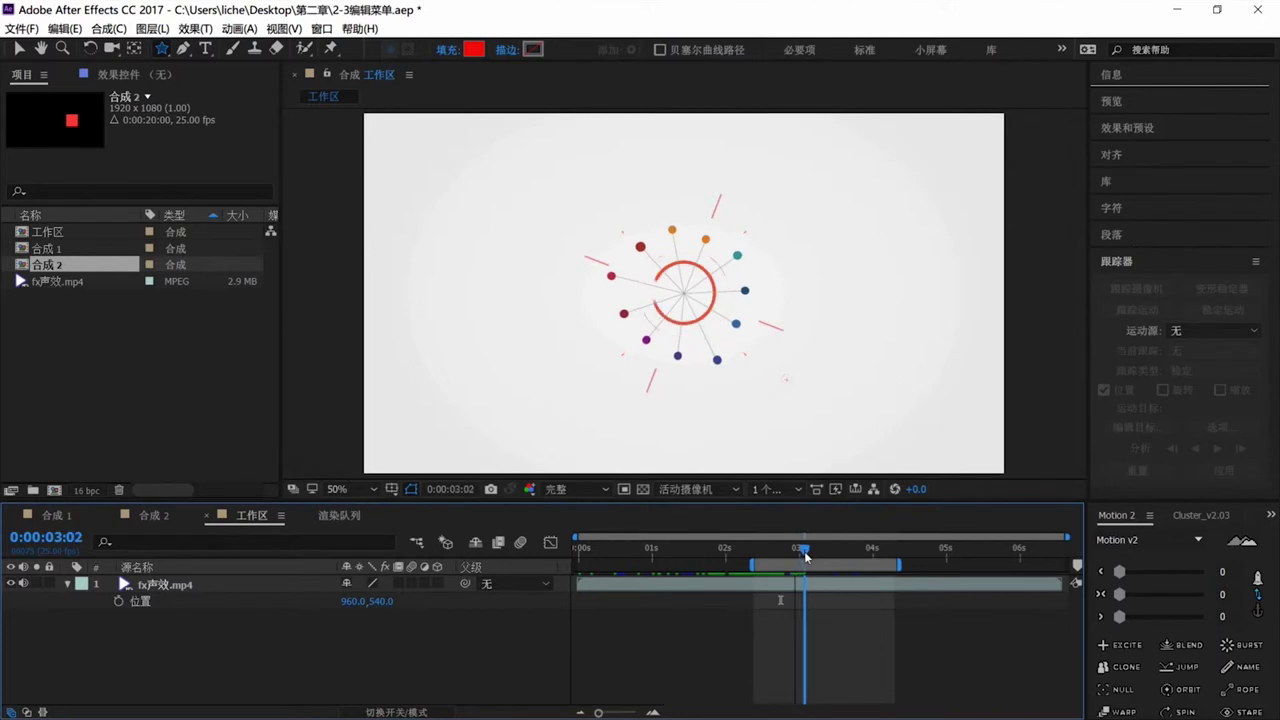
drag(899, 566, 808, 566)
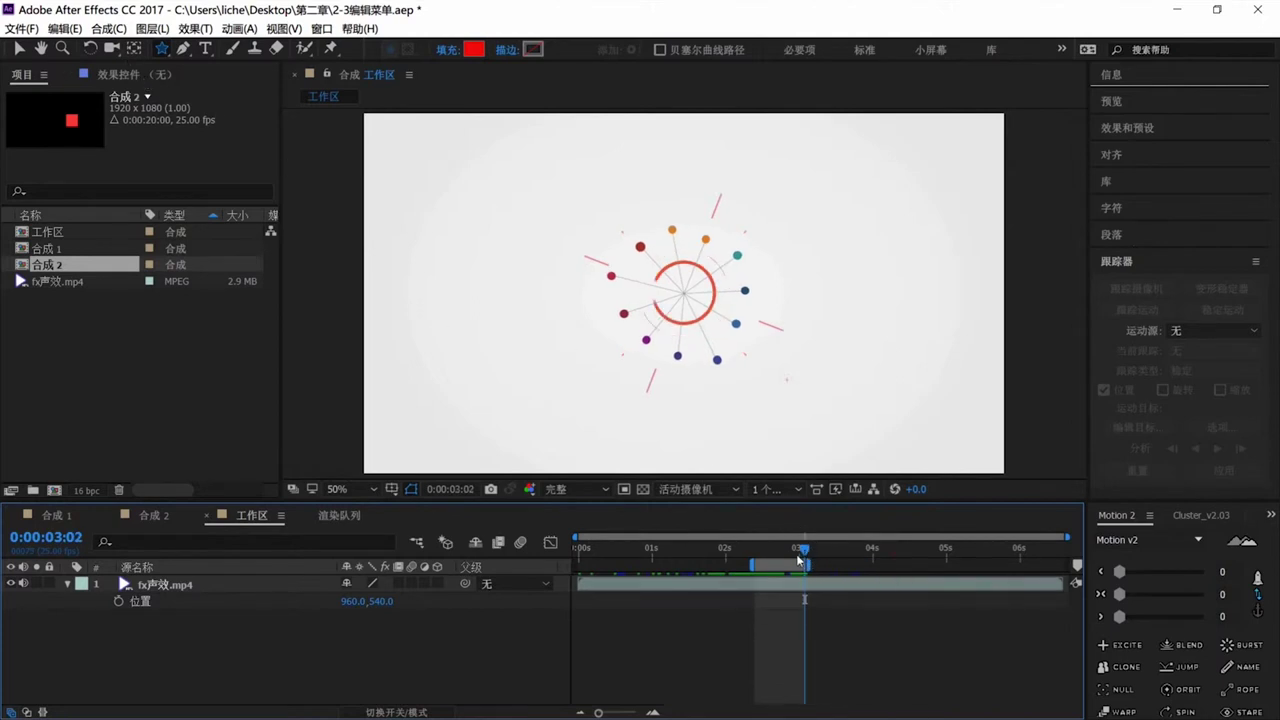
Lift the work area section (提升工作区域) out of the fx声效.mp4 layer
right_click(780, 561)
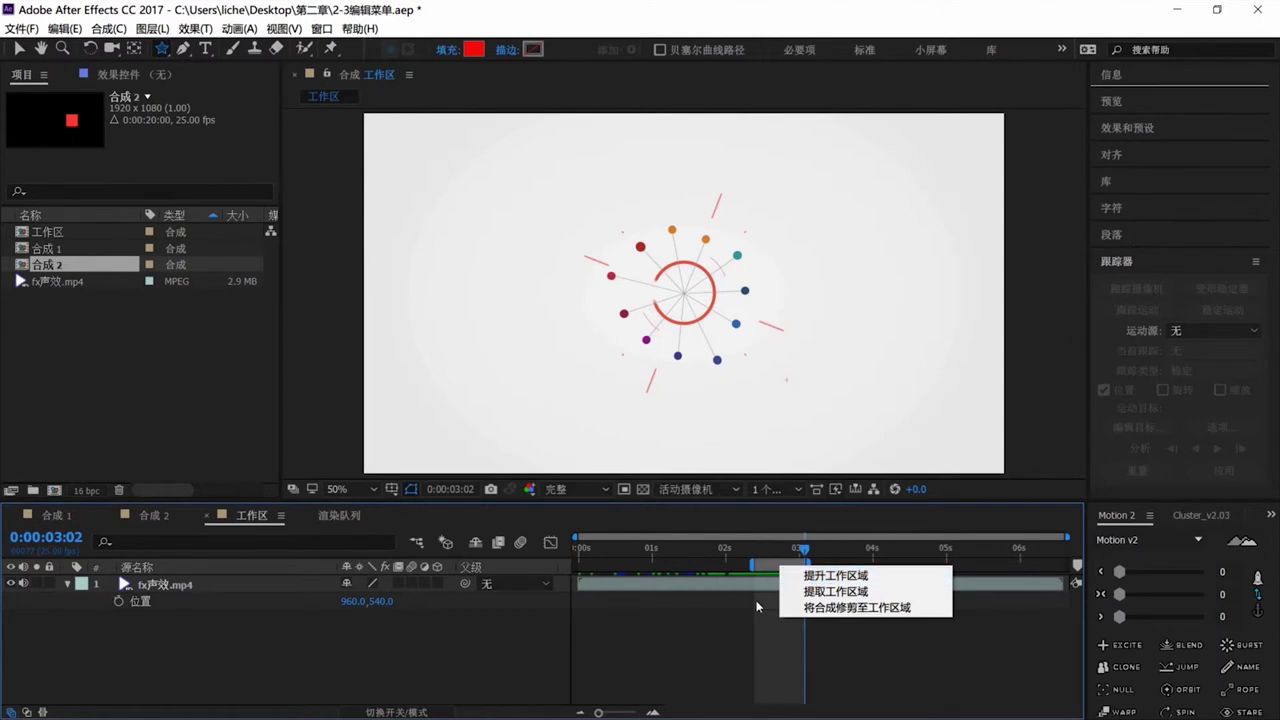
click(769, 567)
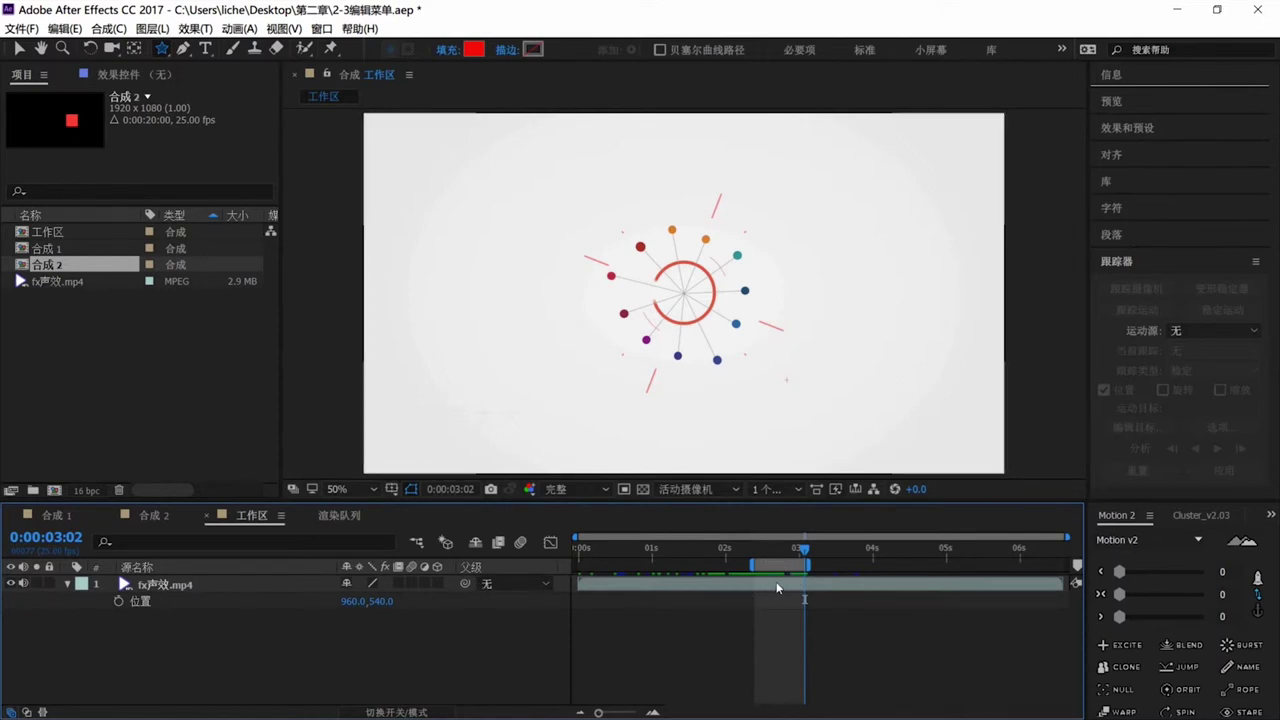
click(222, 585)
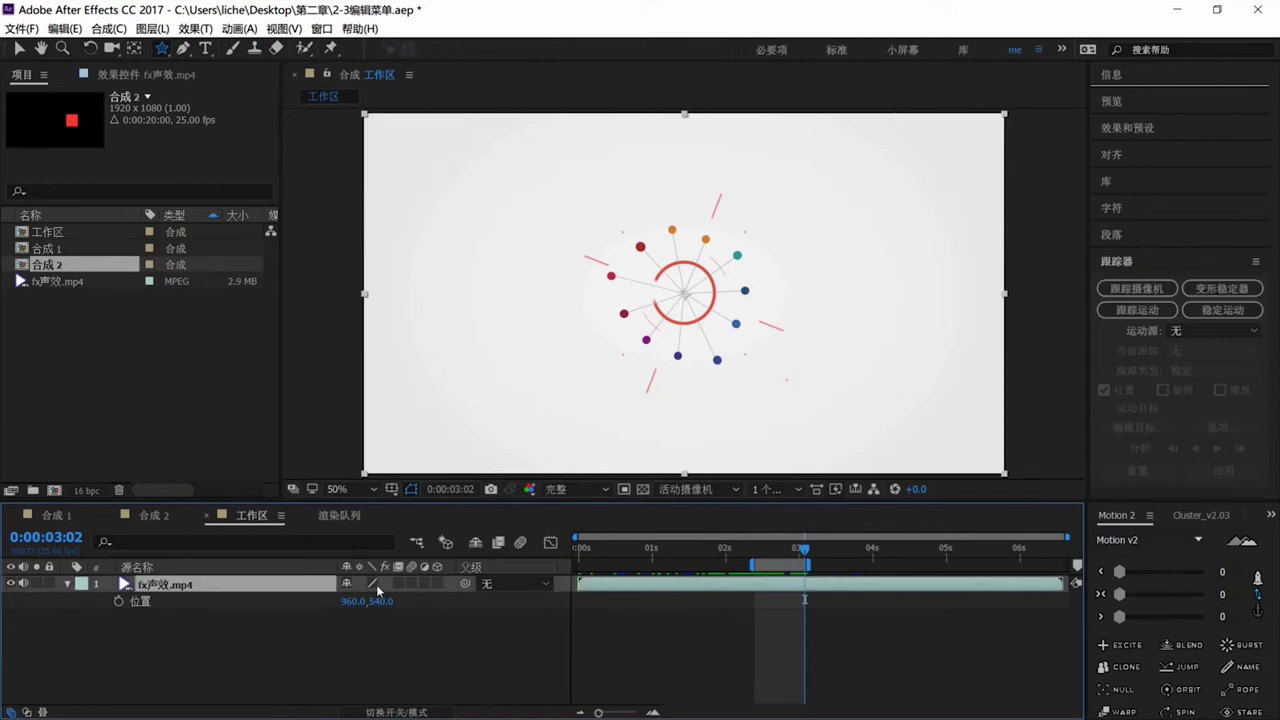
right_click(782, 566)
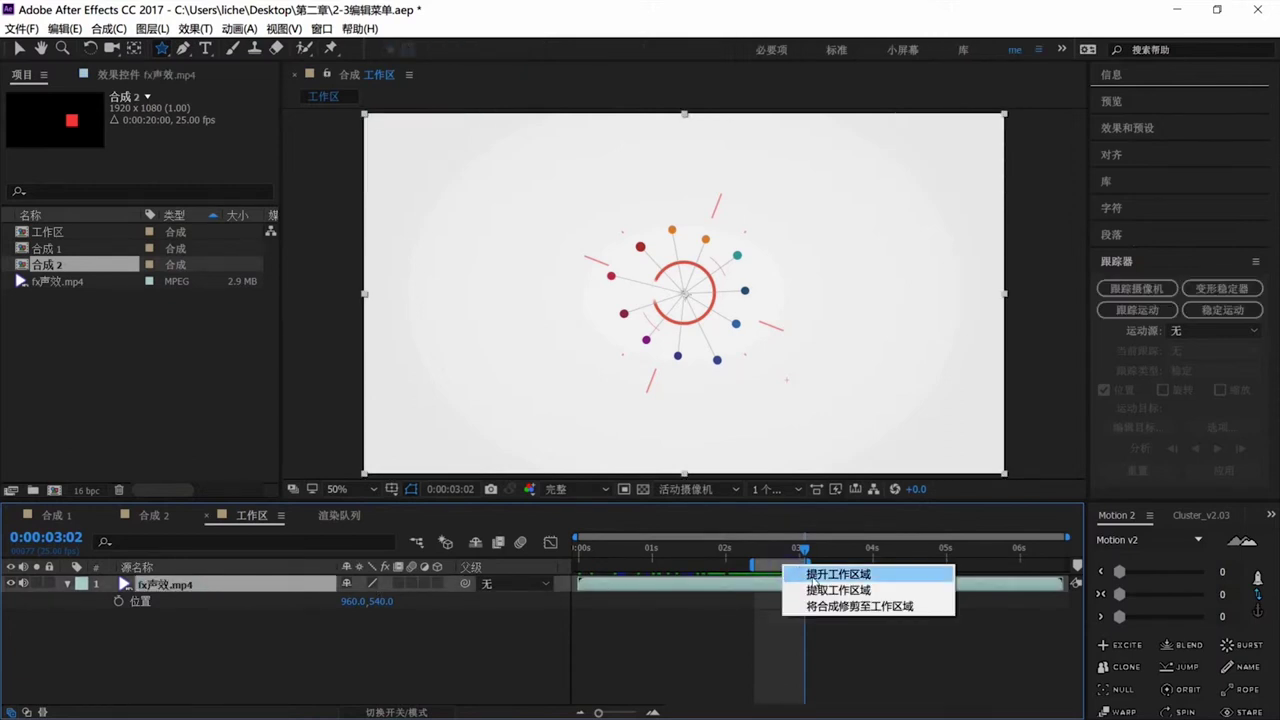
click(812, 575)
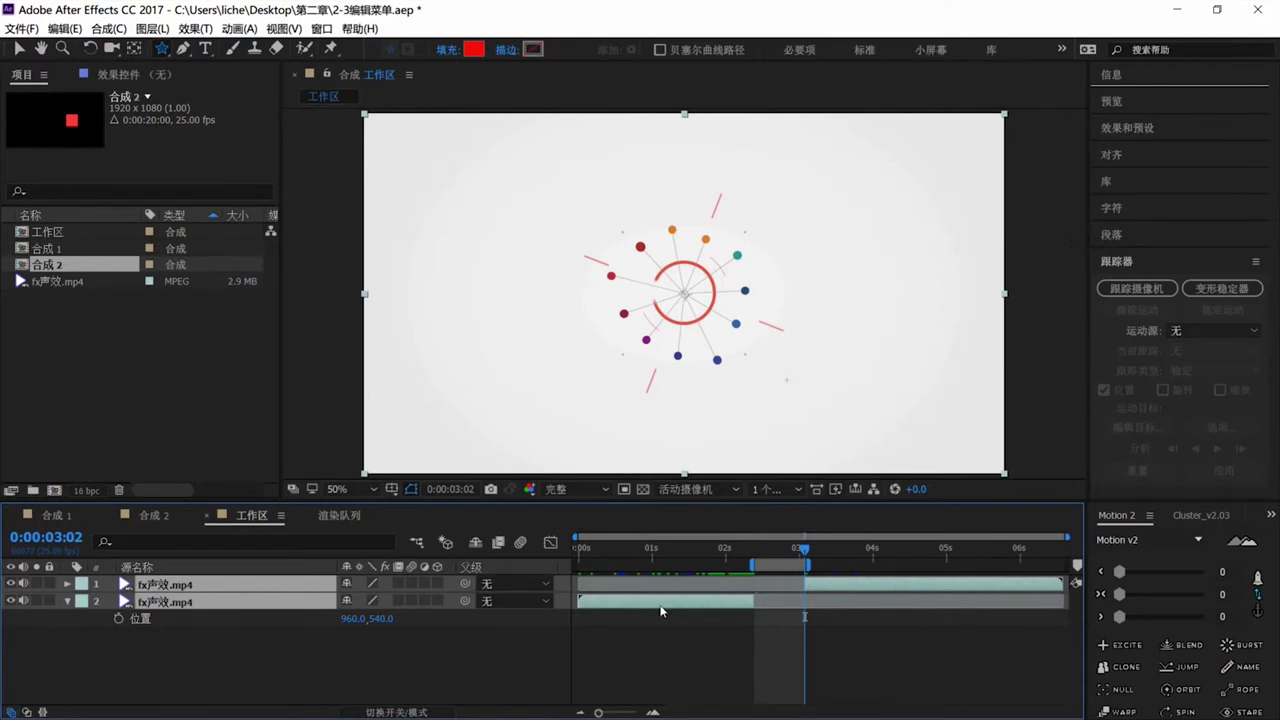
right_click(764, 566)
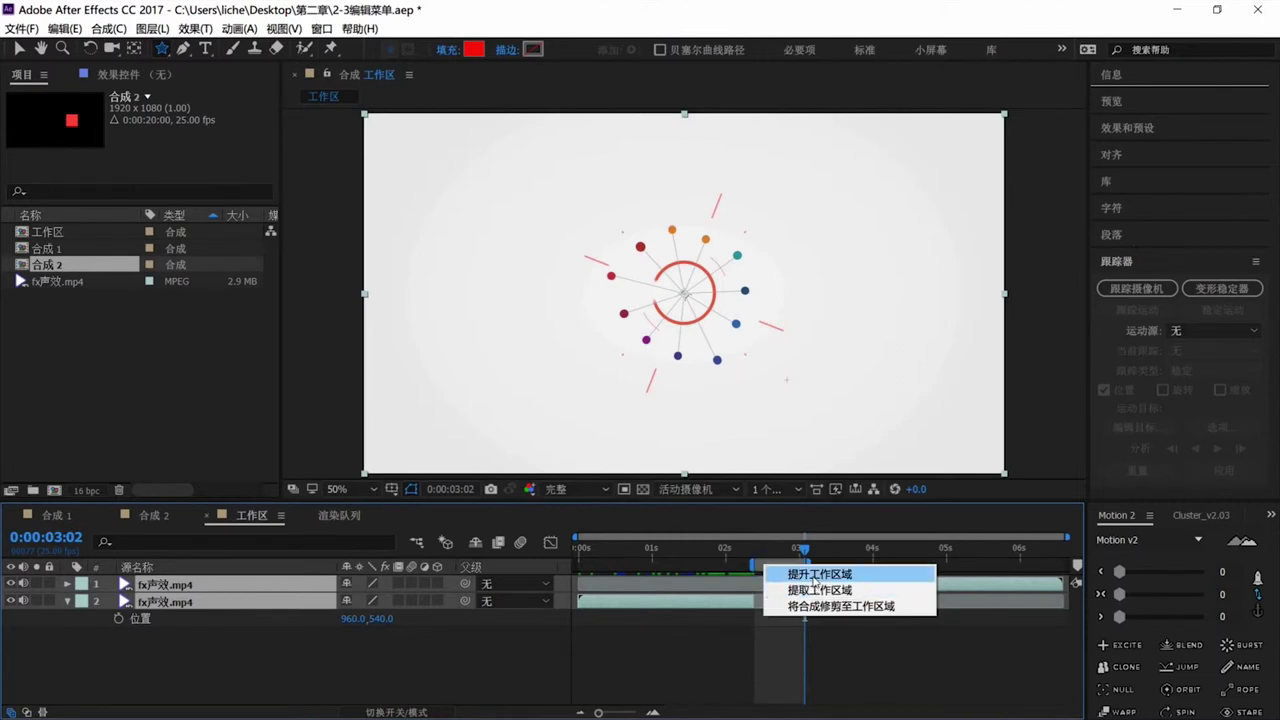
click(815, 575)
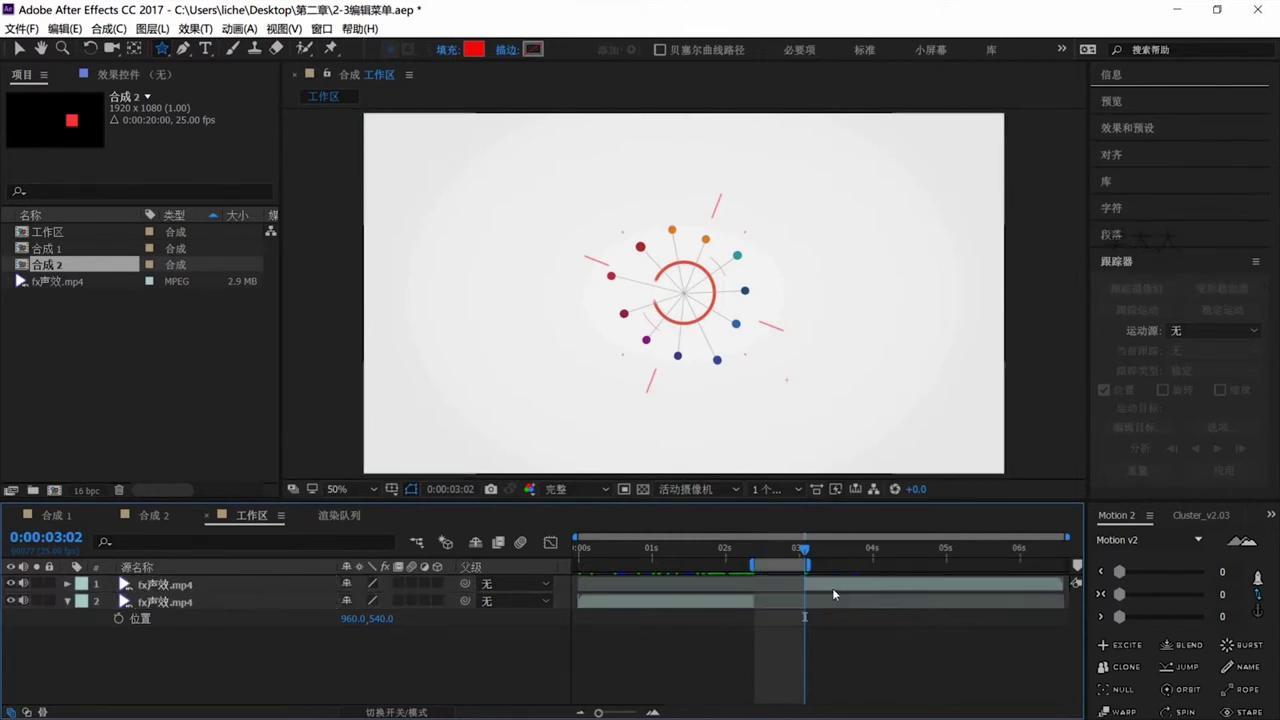
Move the later fx声效.mp4 piece back to the end of the first piece, and undo both the move and the lift
click(836, 588)
drag(853, 586, 812, 593)
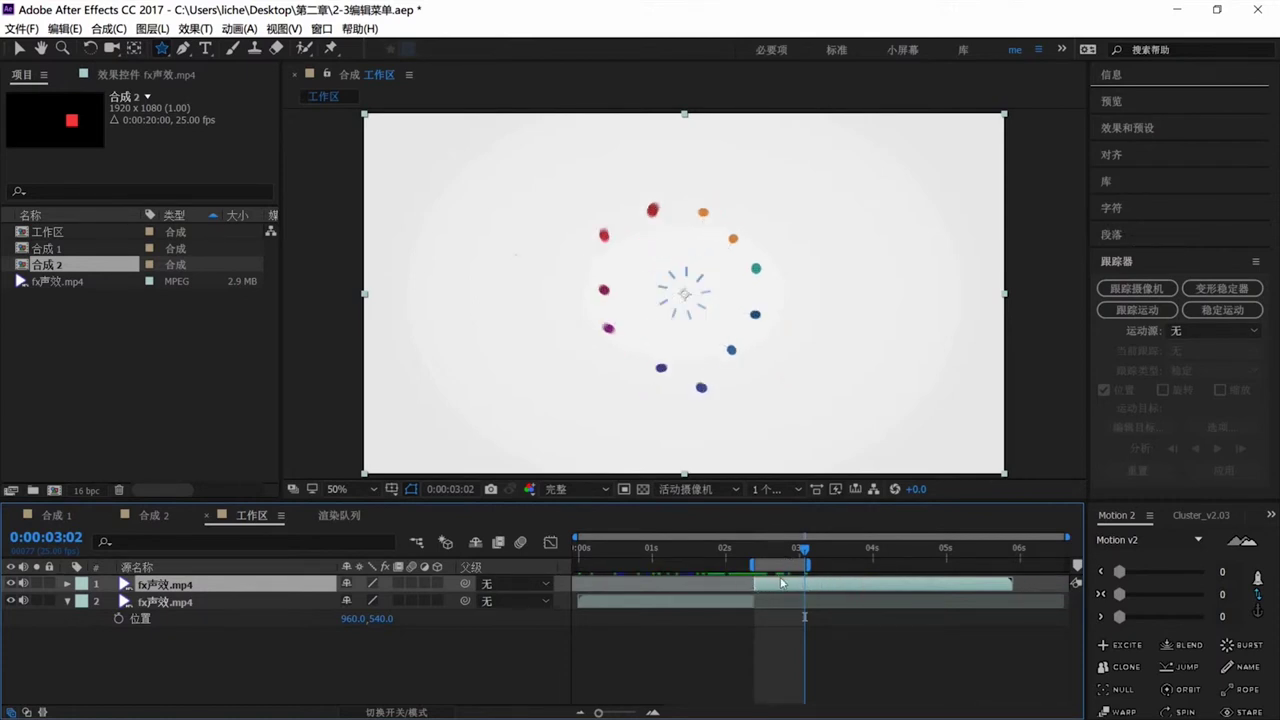
key(ctrl+z)
key(ctrl+z)
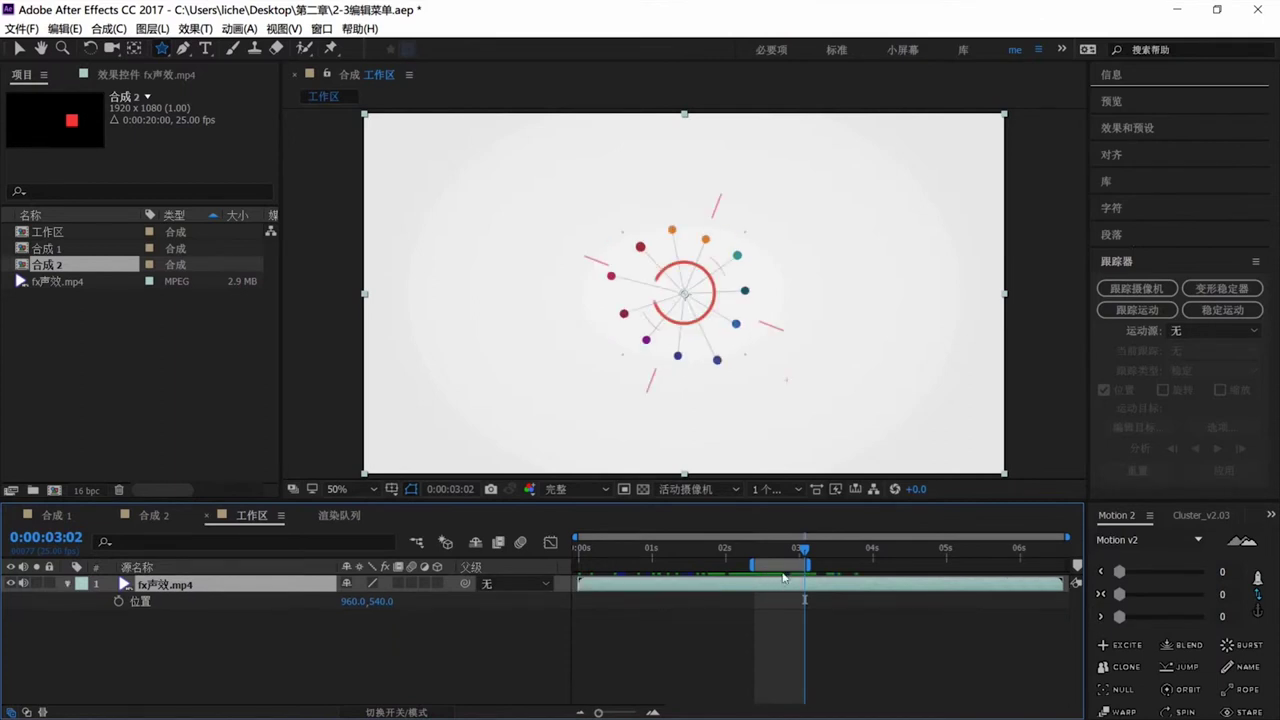
Extract the work area section (提取工作区域) from the fx声效.mp4 layer, and undo the extraction
right_click(783, 573)
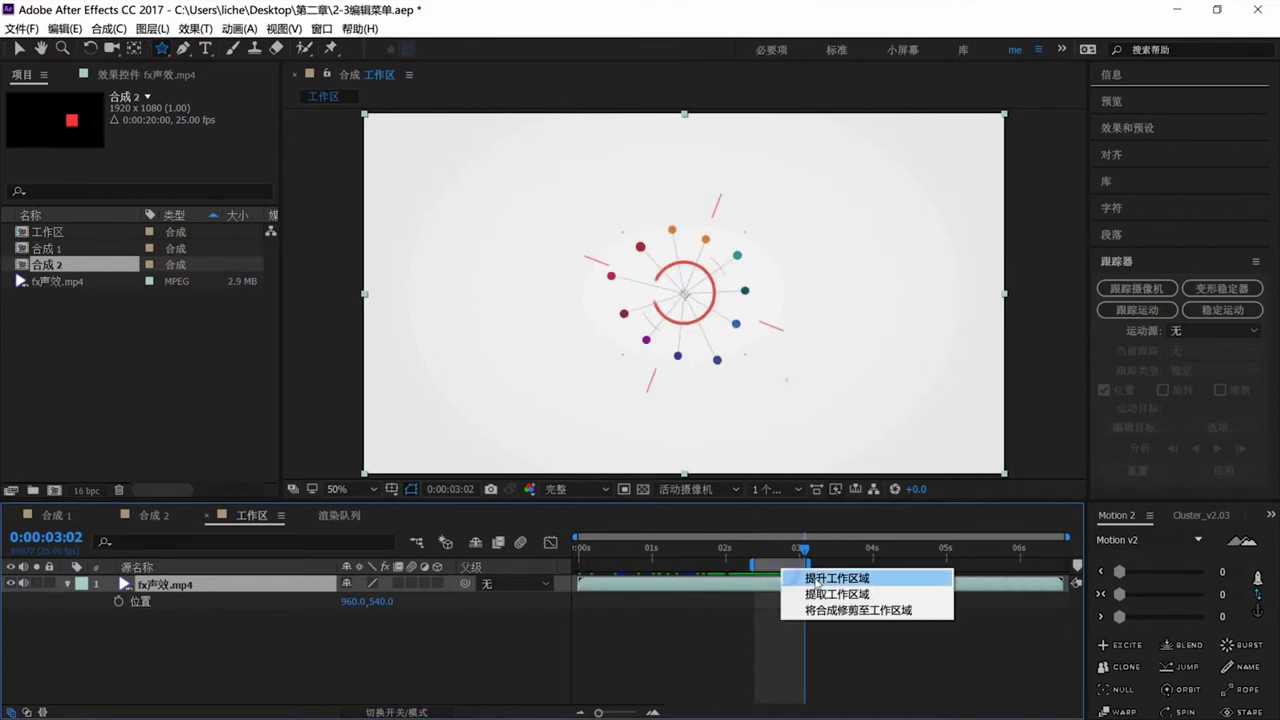
click(821, 592)
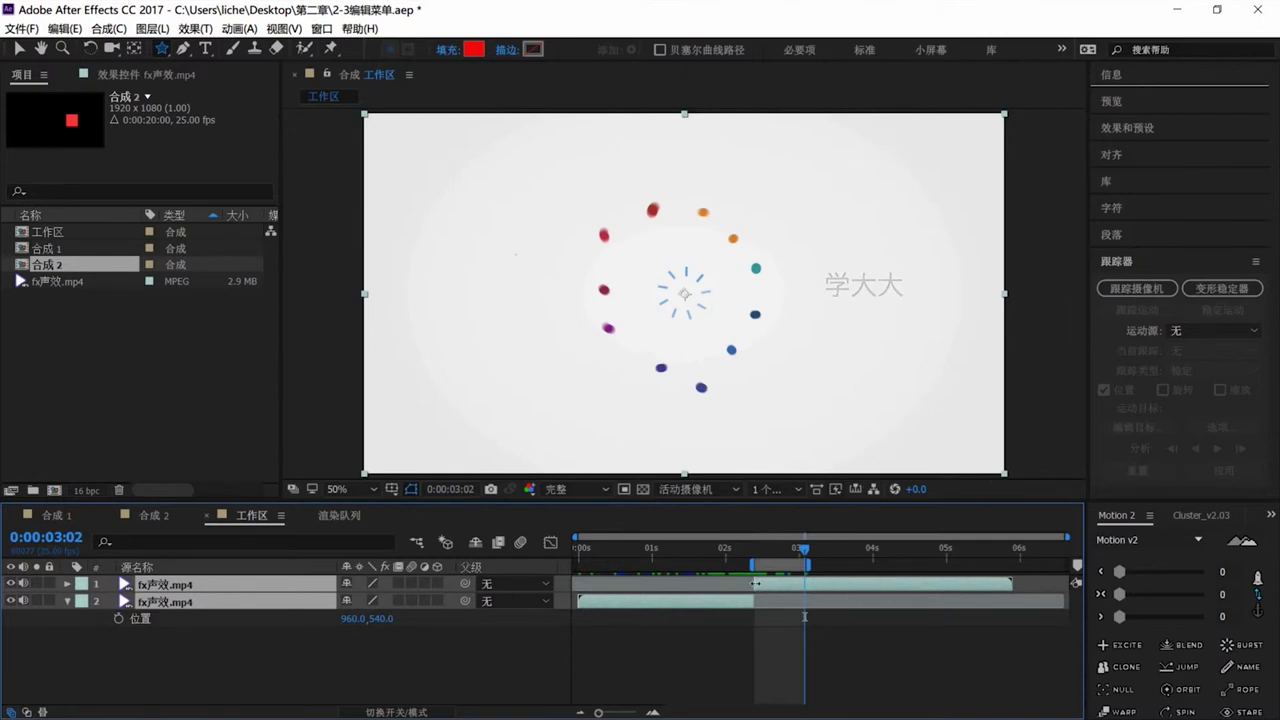
key(ctrl+z)
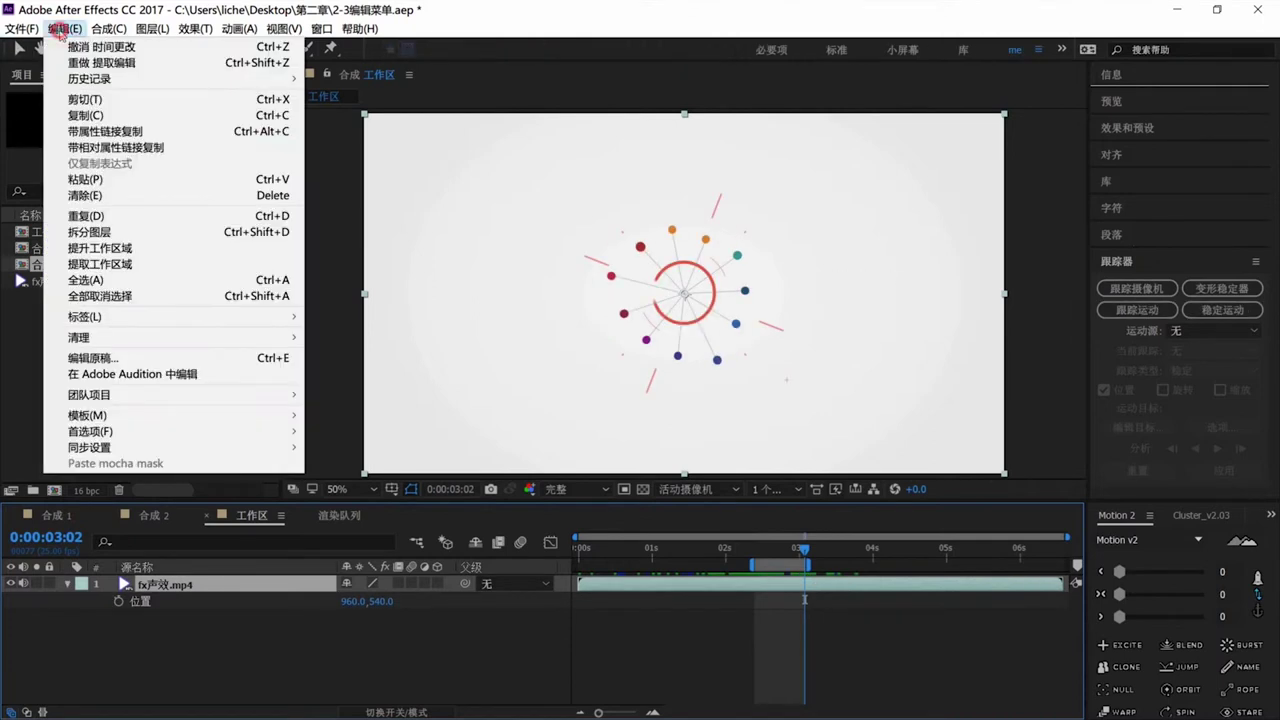
Switch to the 合成 1 composition and collapse the properties of the 矩形 and 圆形 layers
click(64, 28)
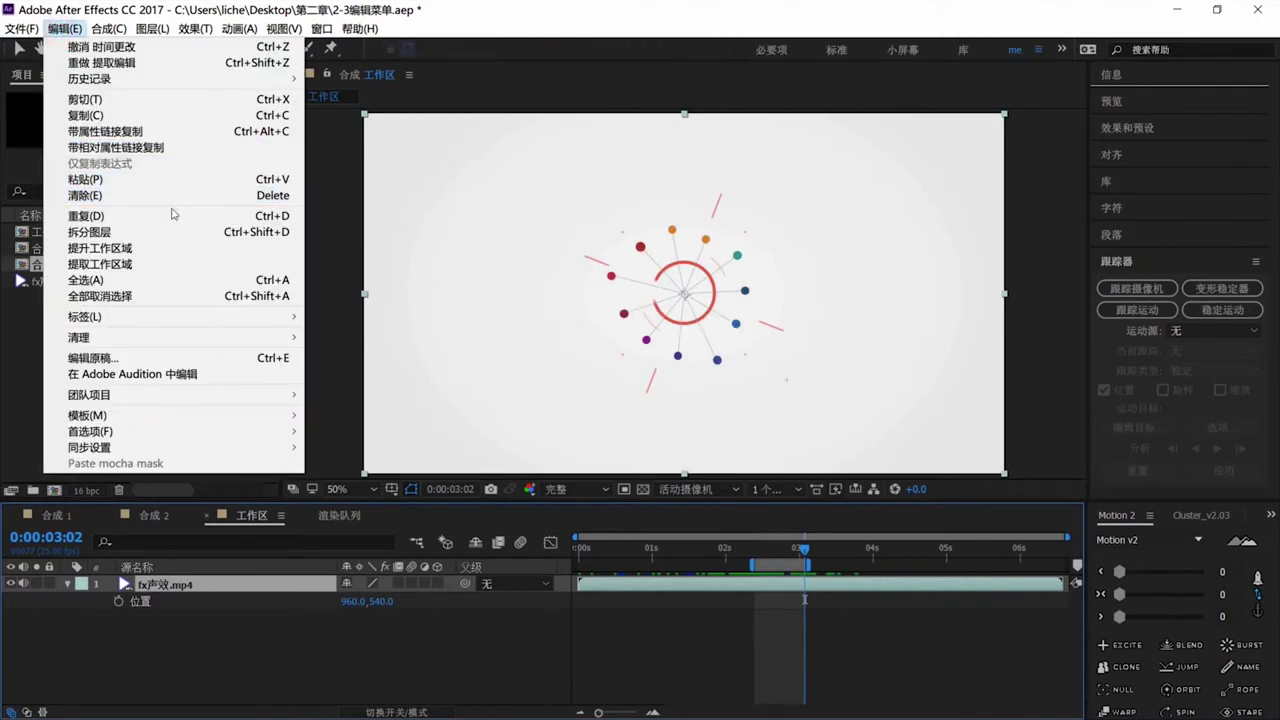
click(171, 285)
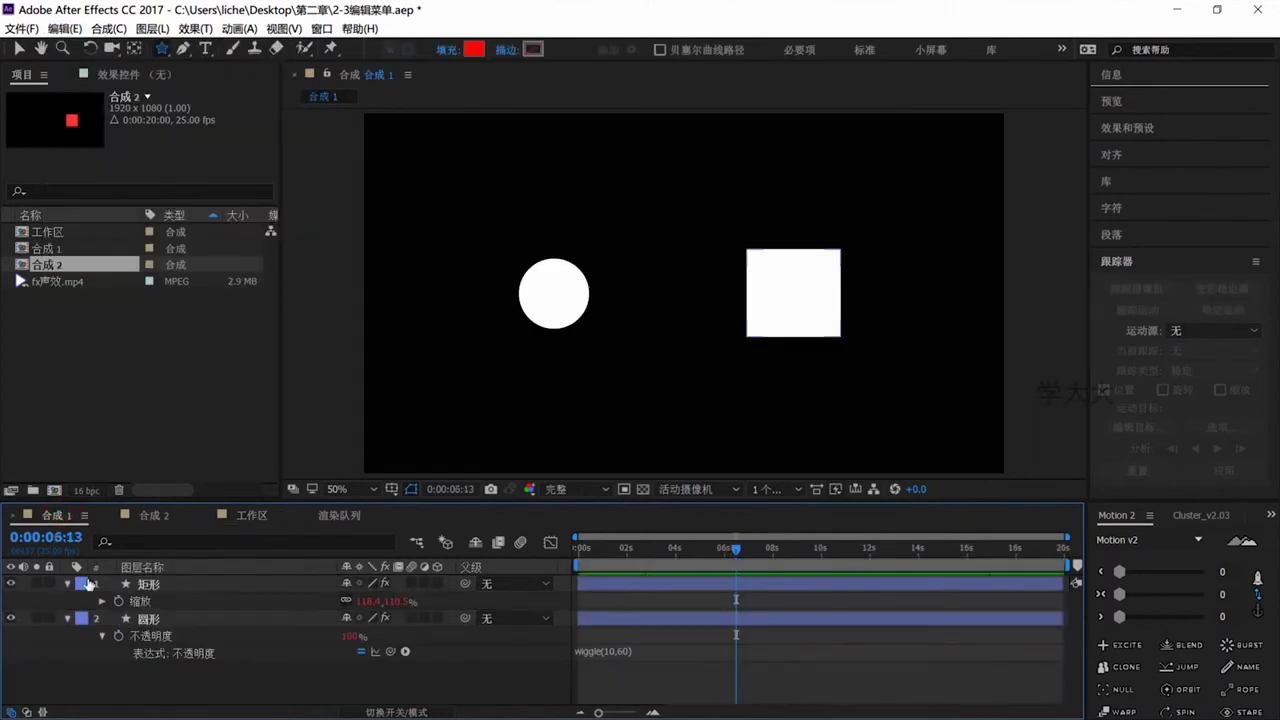
click(67, 583)
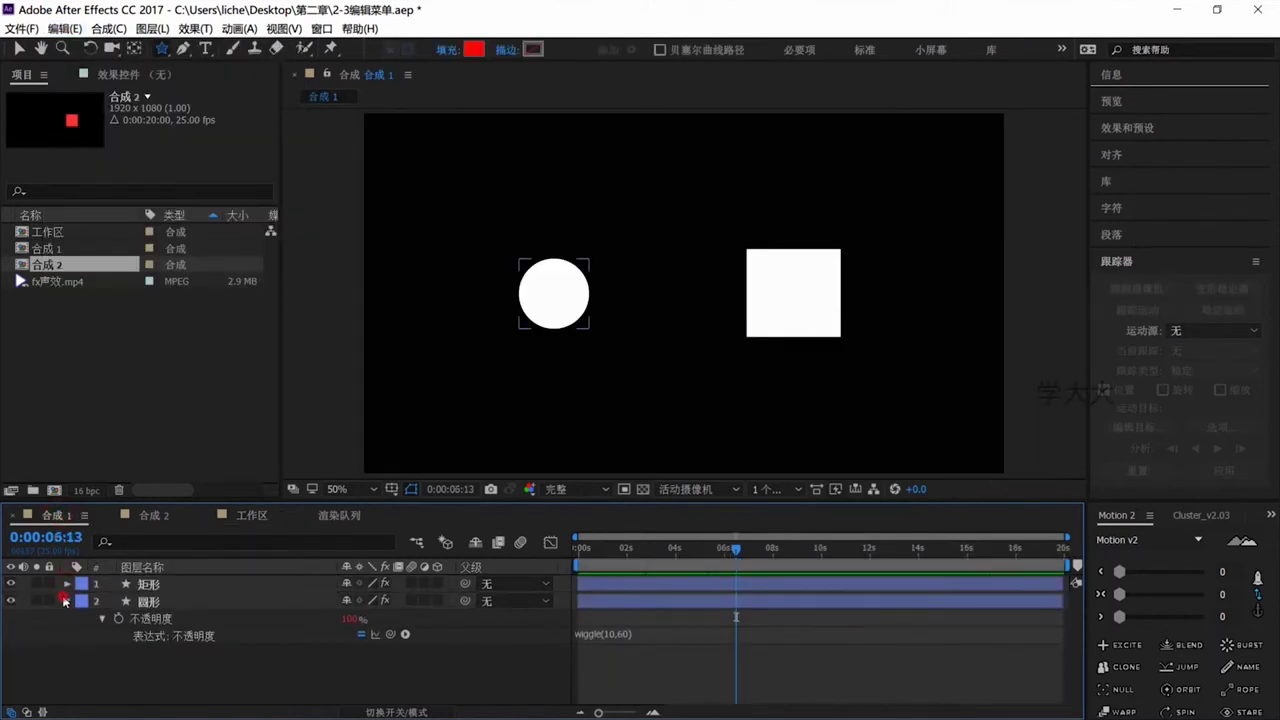
click(67, 601)
click(88, 623)
Select all layers in 合成 1 with 全选, and deselect them with 全部取消选择
click(67, 28)
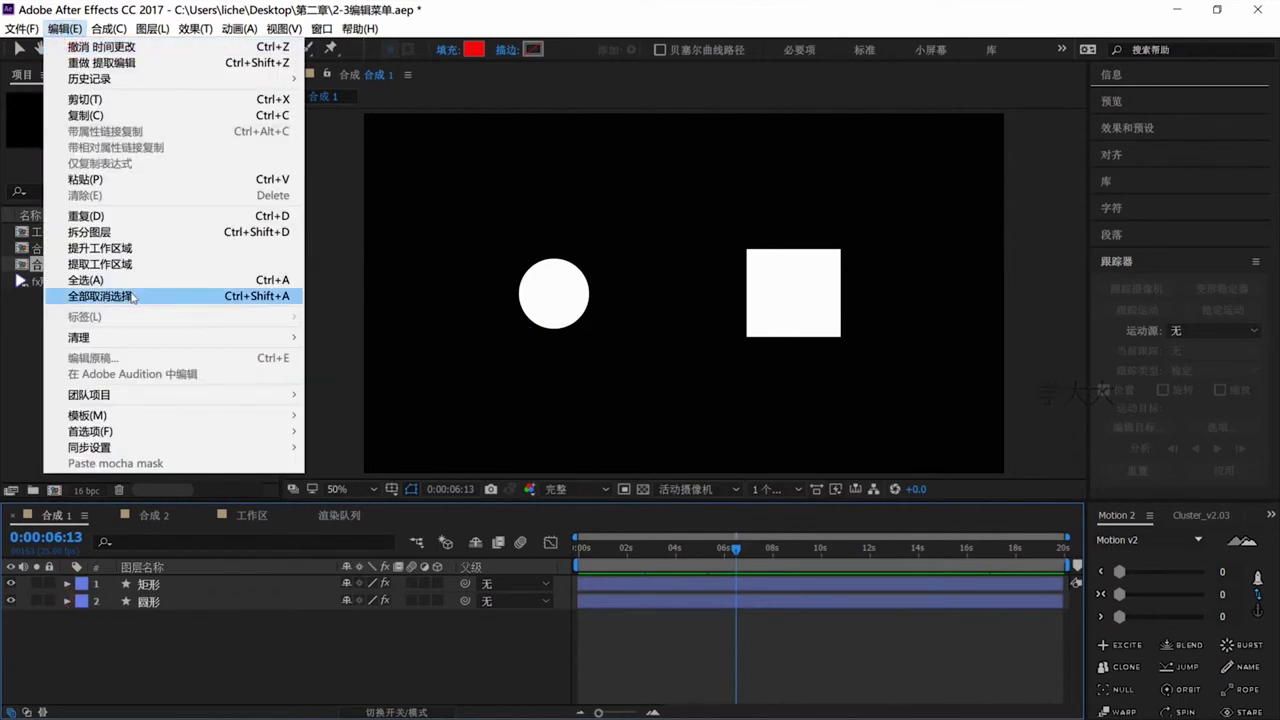
click(130, 287)
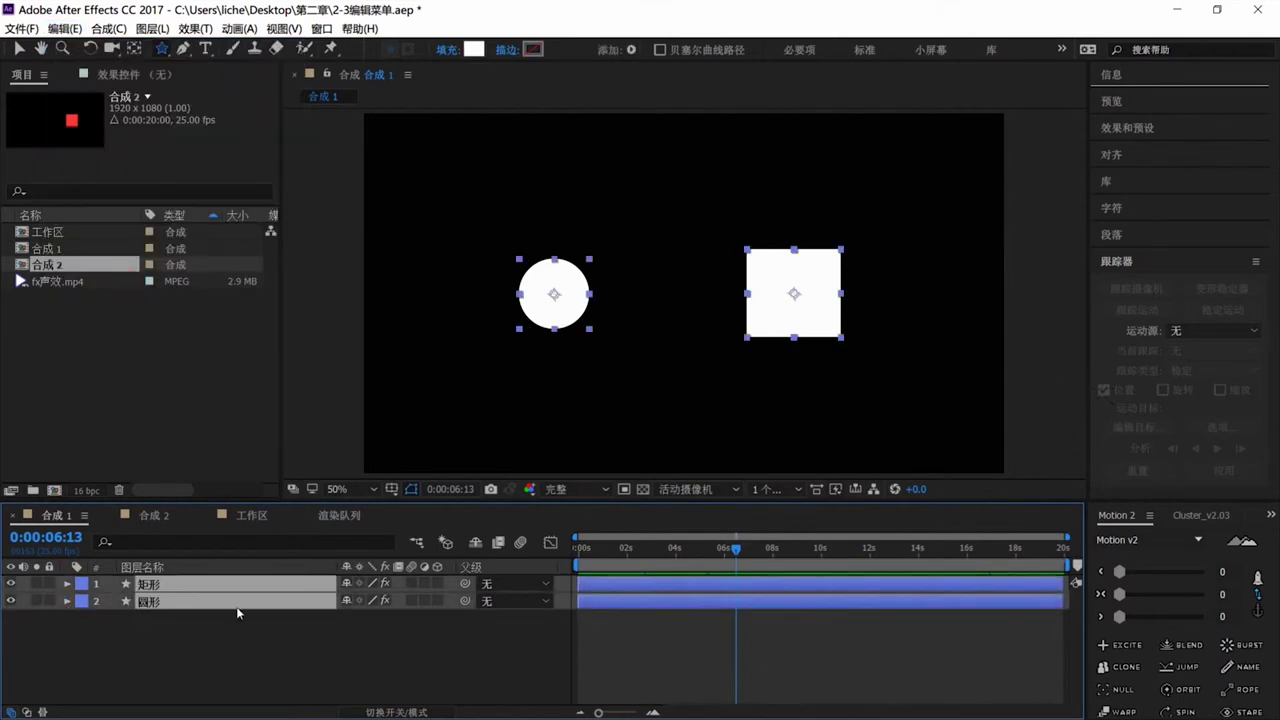
click(65, 28)
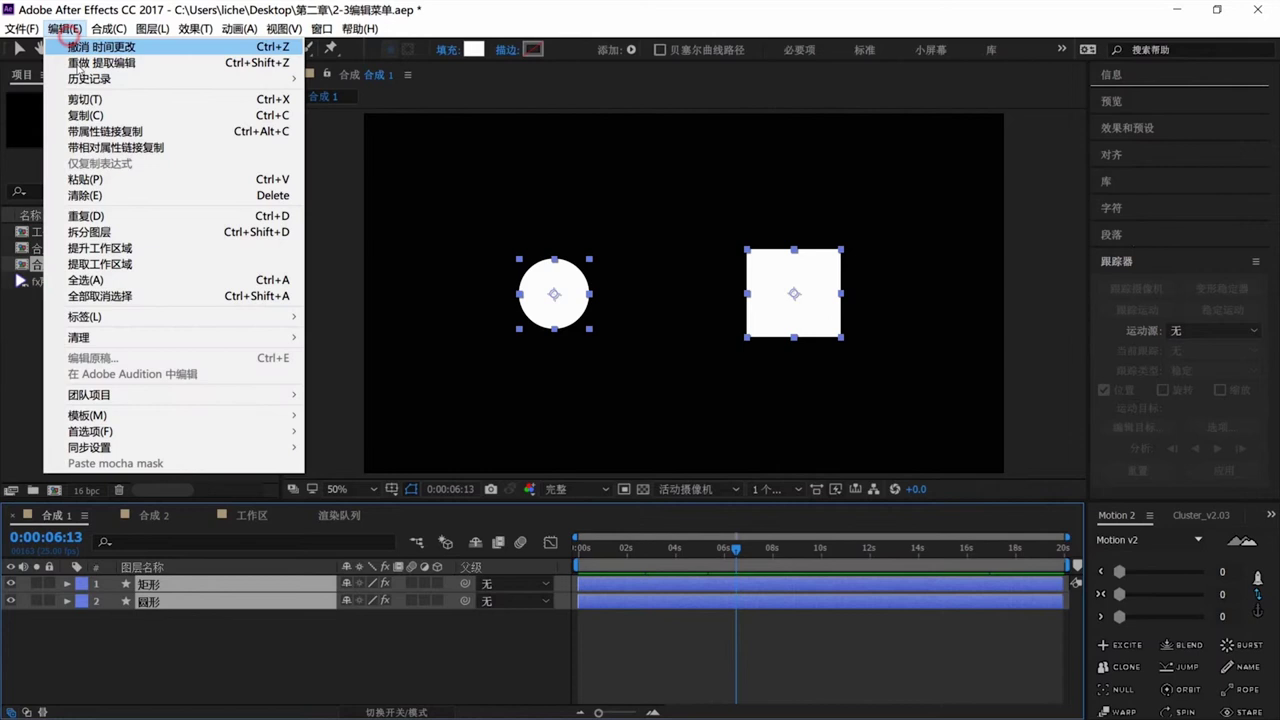
click(145, 297)
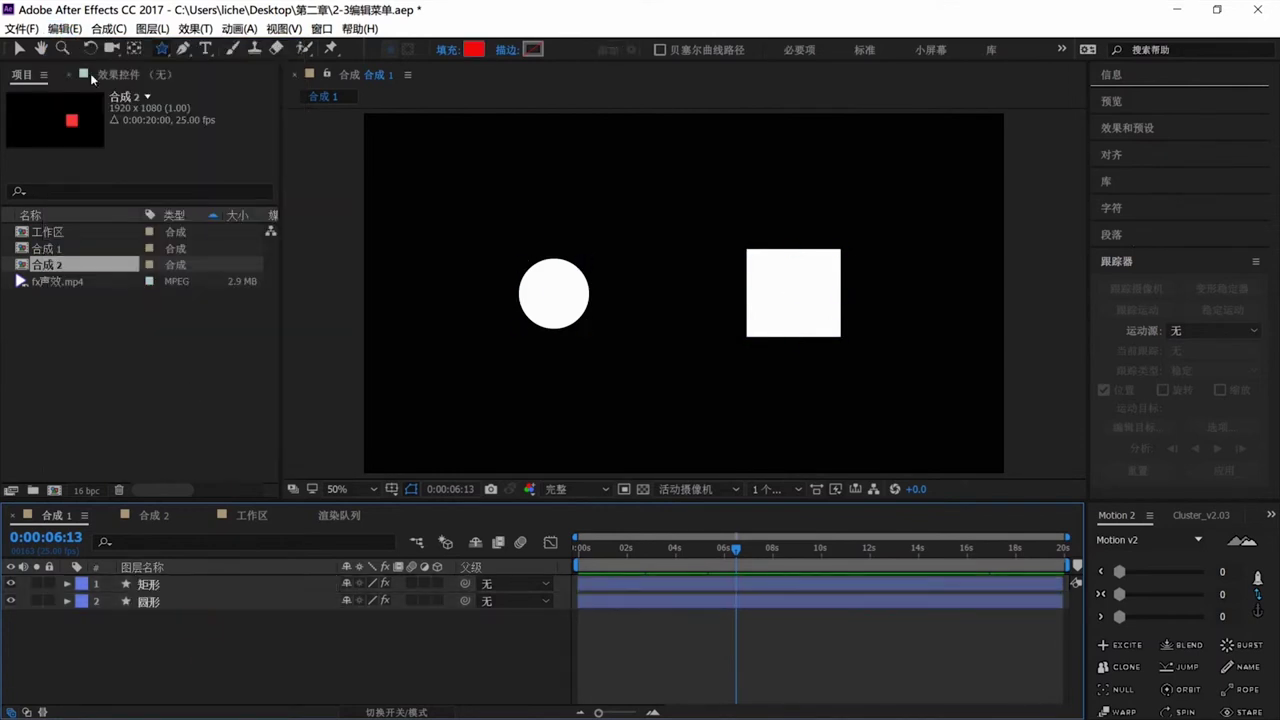
Select both layers and set their label color (标签) to red (红色)
click(65, 28)
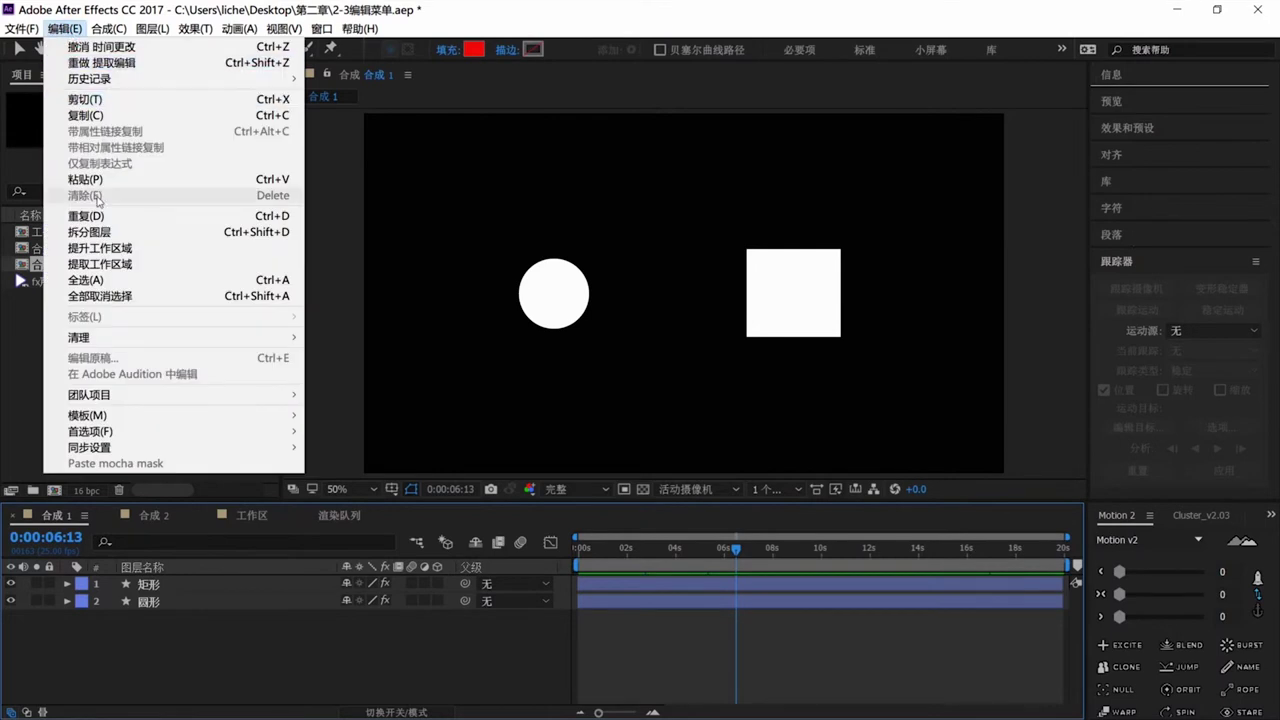
mouse_move(140, 337)
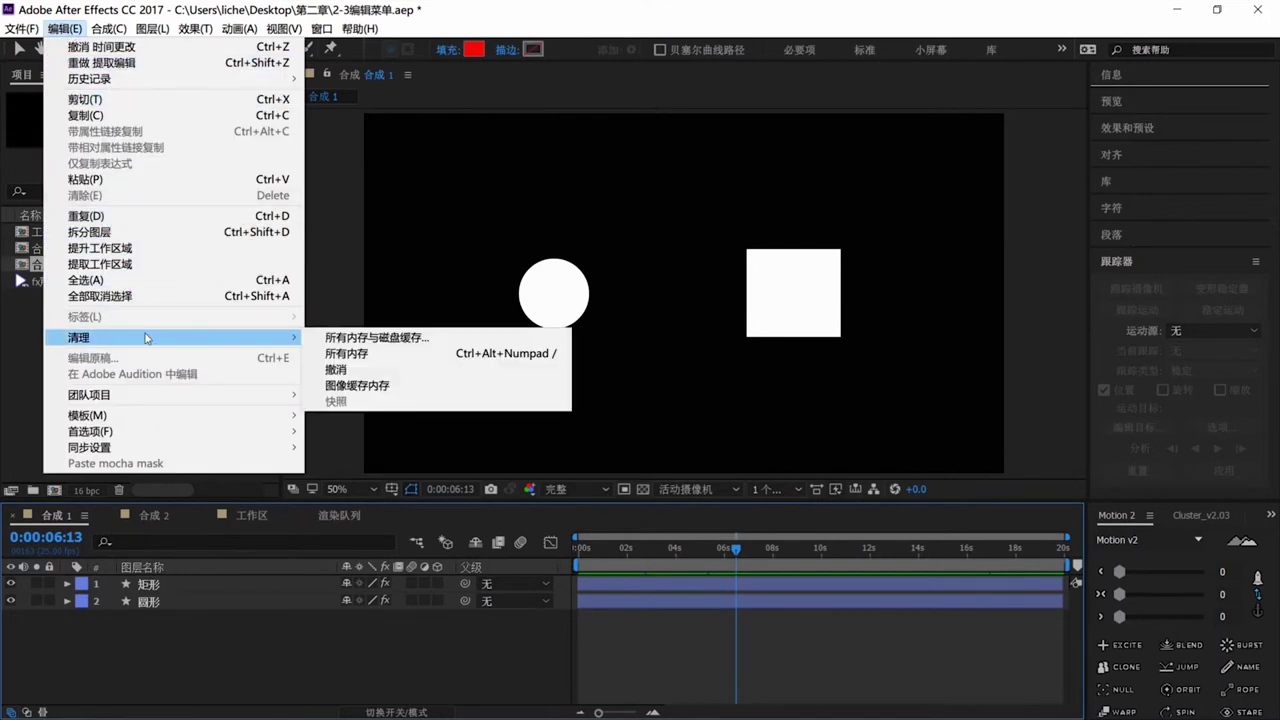
click(163, 587)
key(ctrl+a)
click(65, 28)
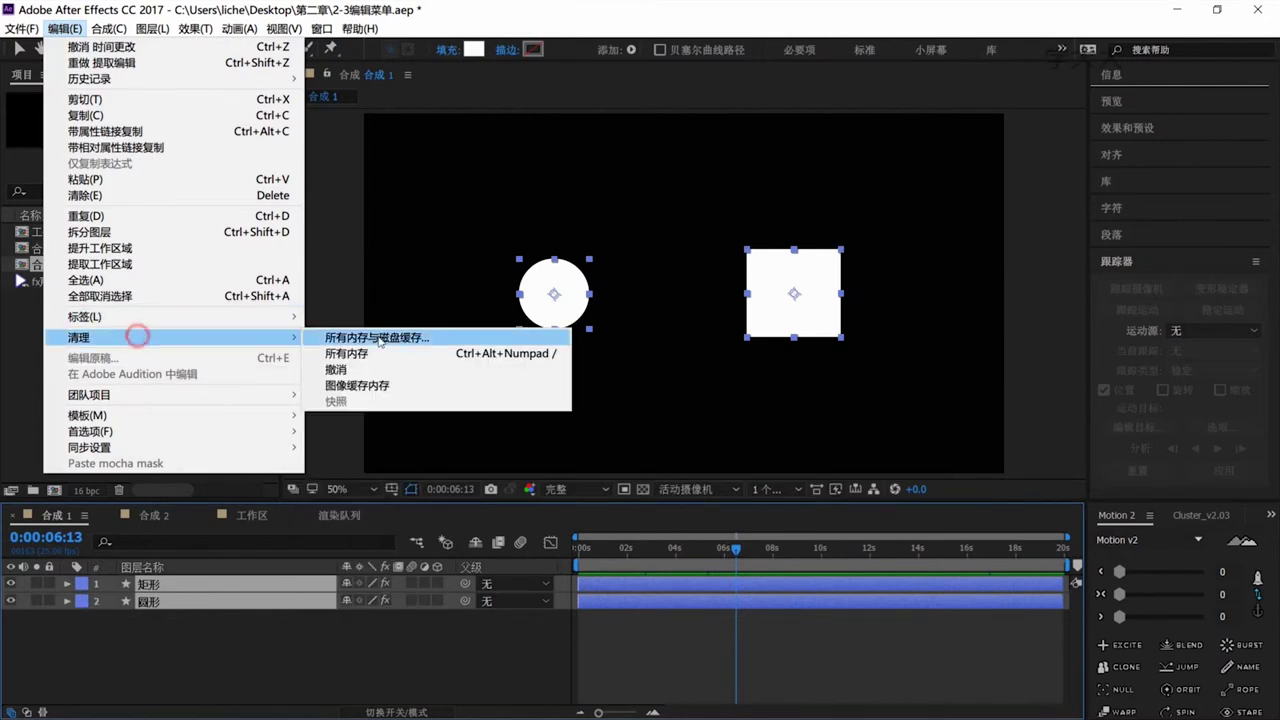
mouse_move(247, 314)
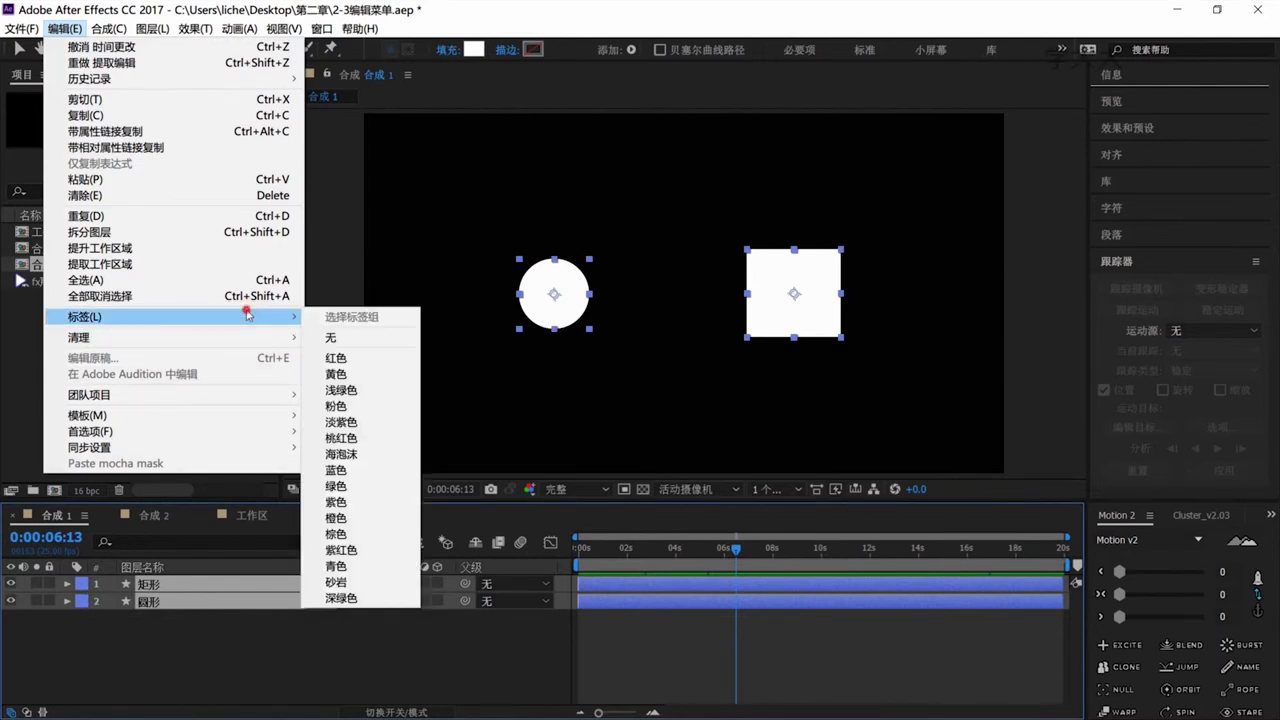
click(340, 358)
Look over the purge (清理) options, and deselect the 矩形 and 圆形 layers in 合成 1
click(64, 28)
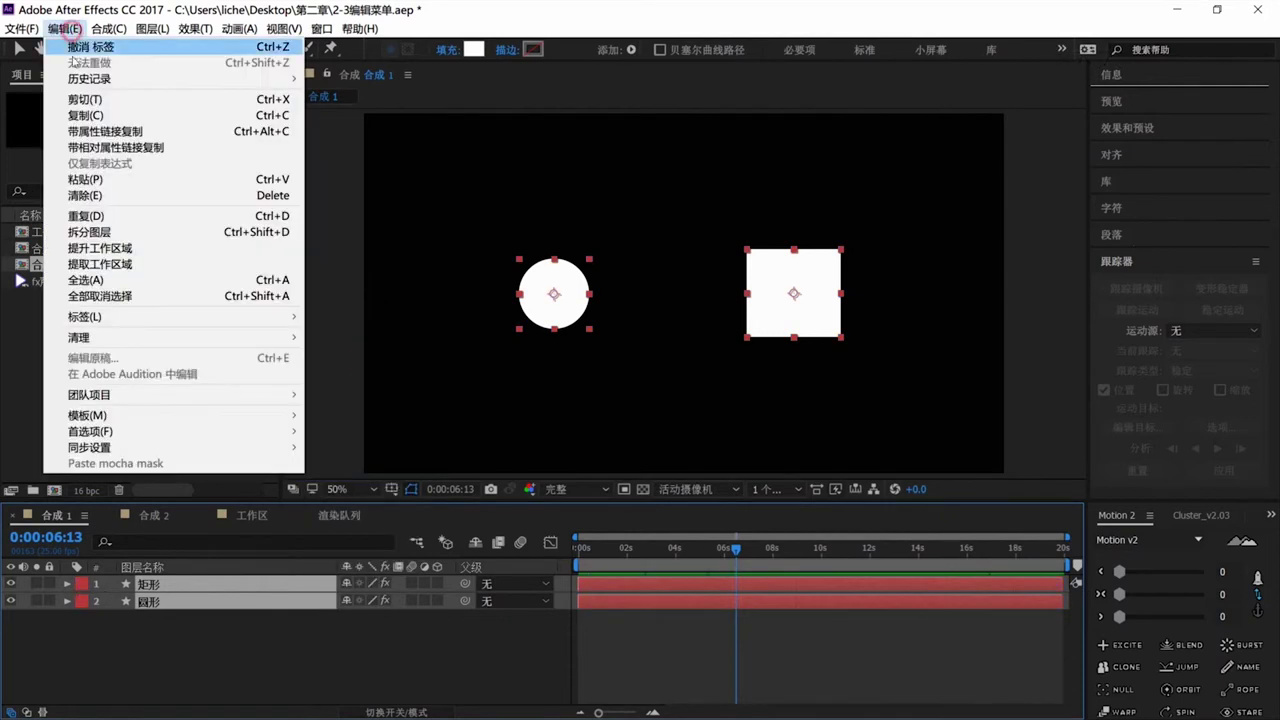
mouse_move(183, 335)
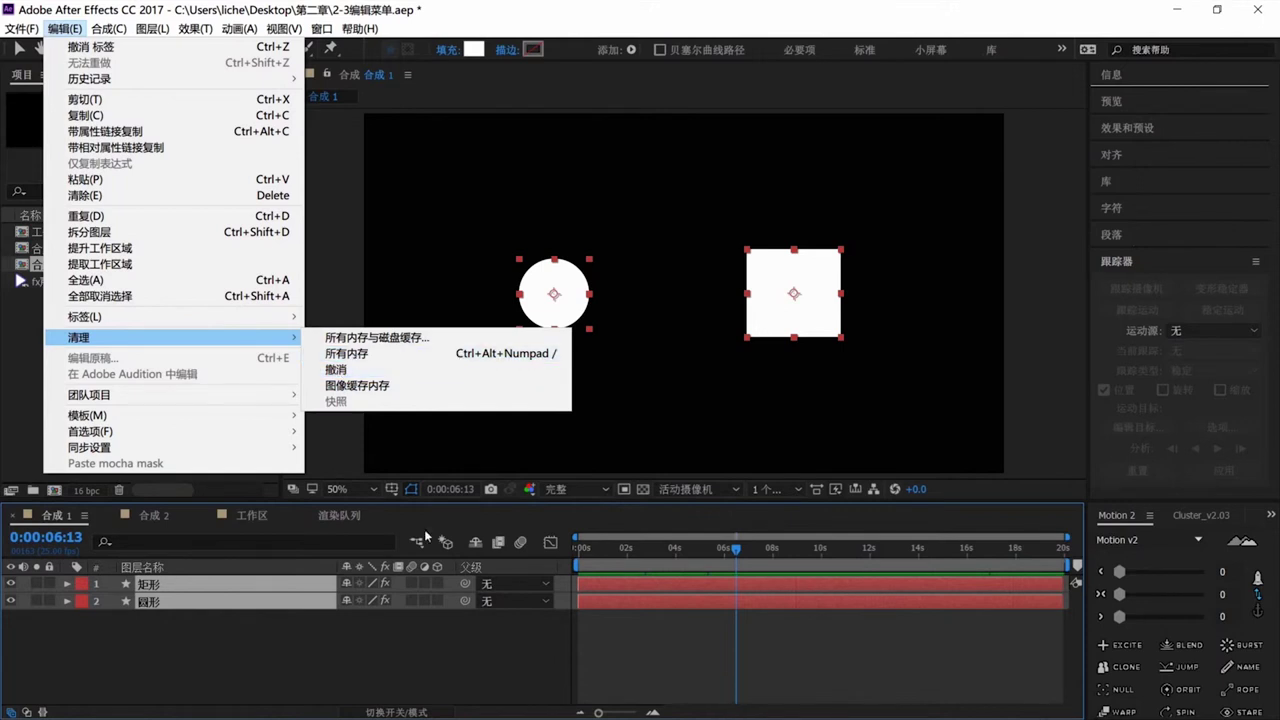
click(447, 632)
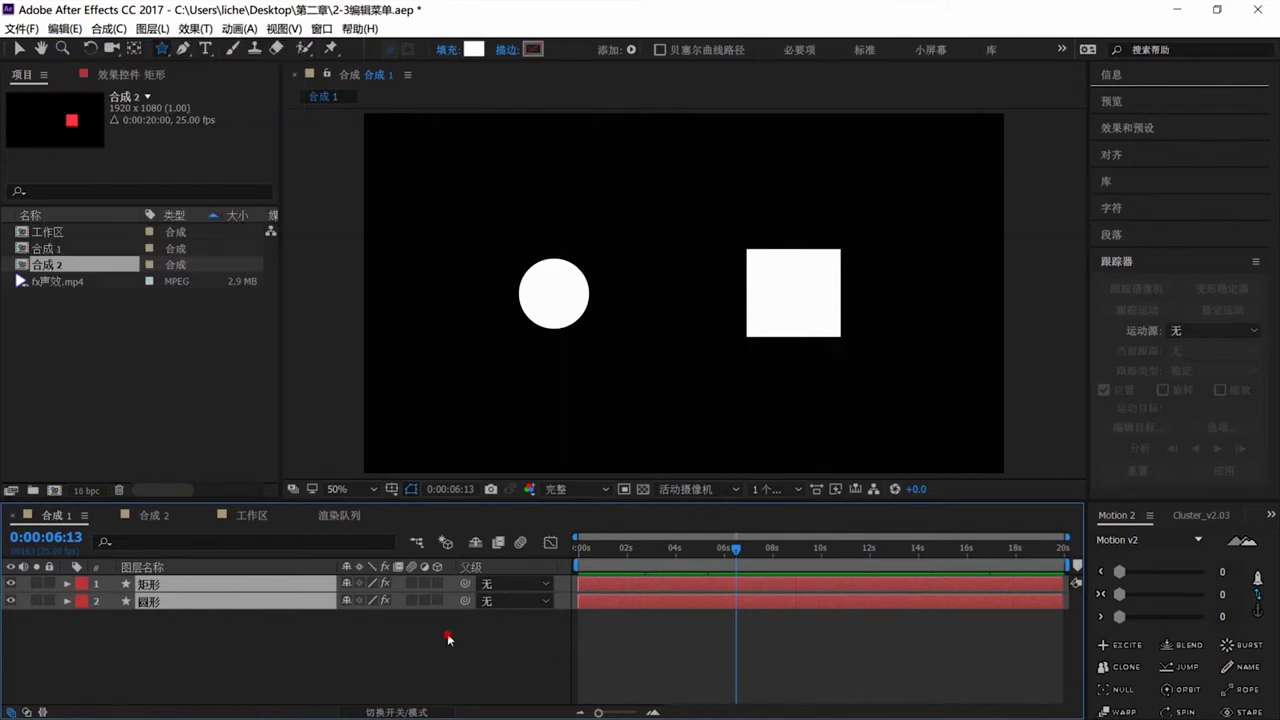
click(447, 628)
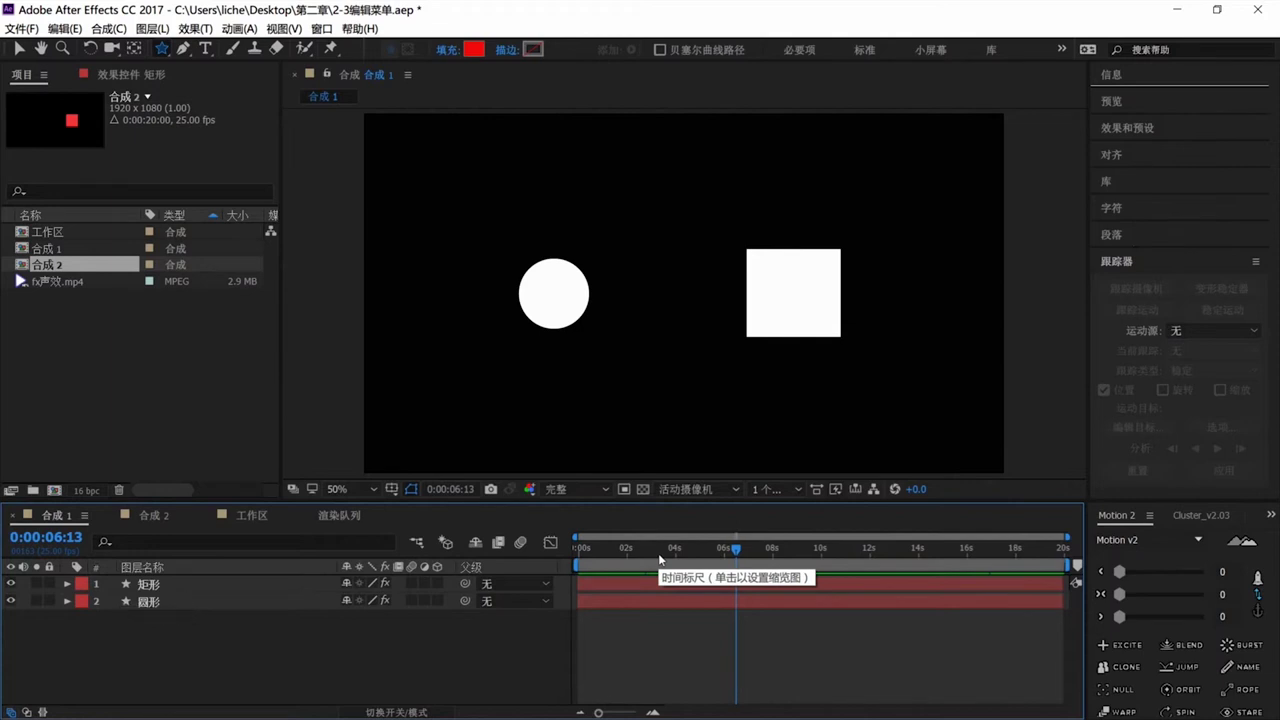
Move the current time near the start of 合成 1, to 0:00:00:05, and preview the cached animation briefly
click(592, 548)
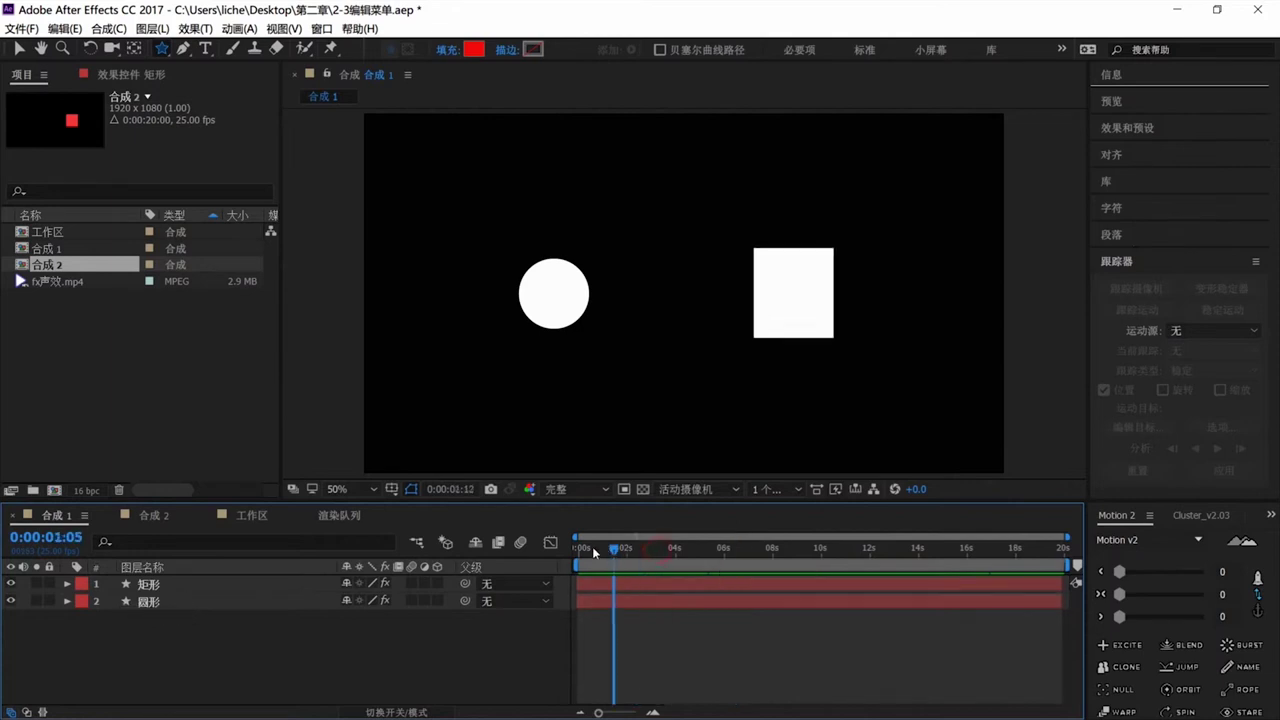
key(space)
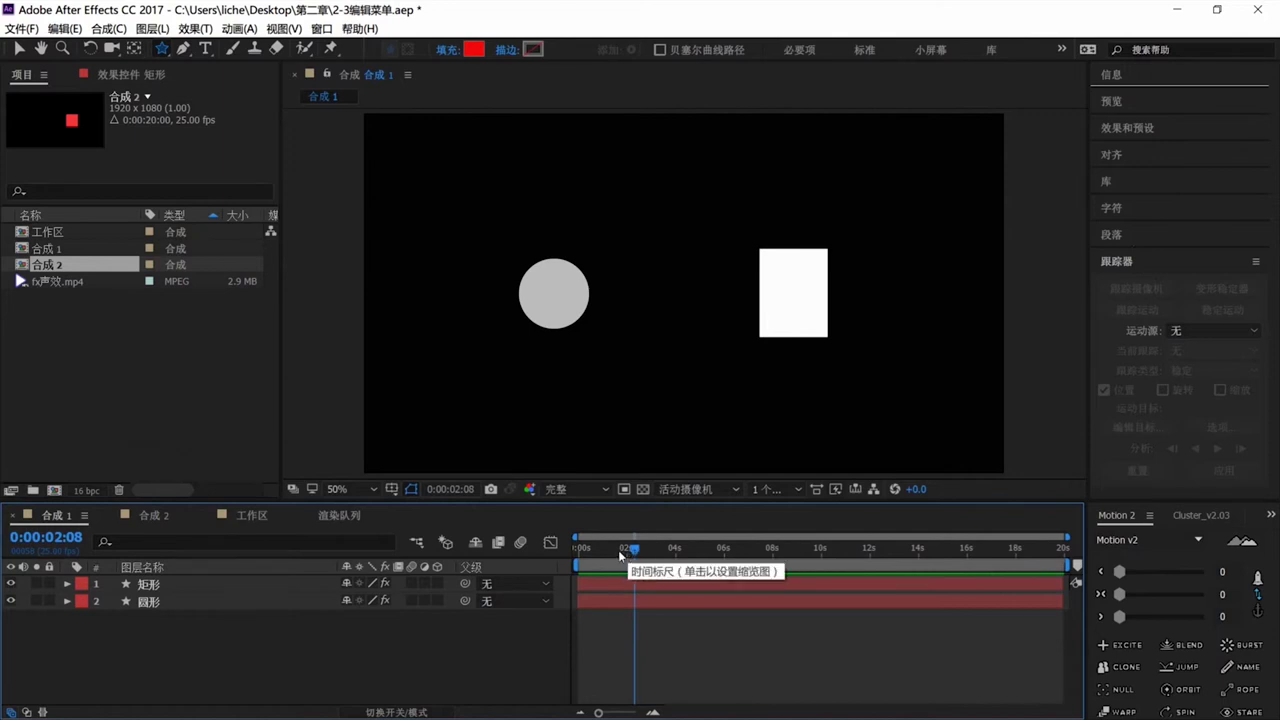
drag(615, 550, 583, 547)
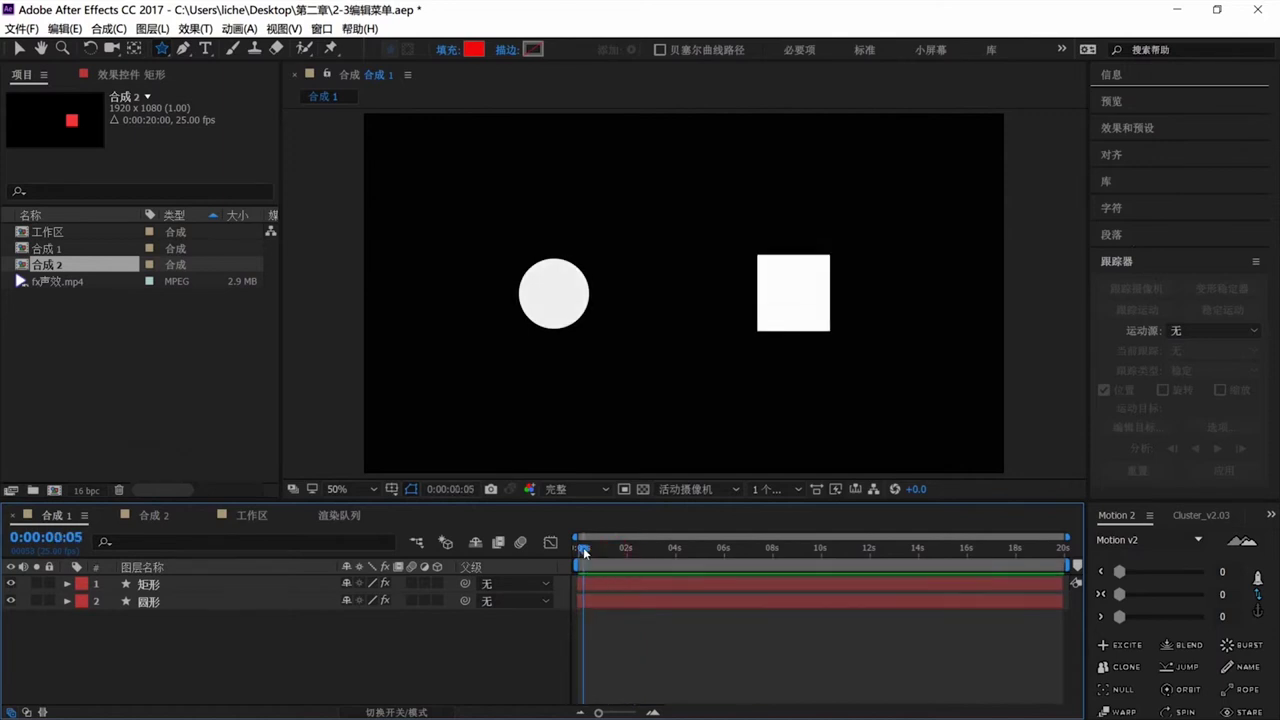
key(space)
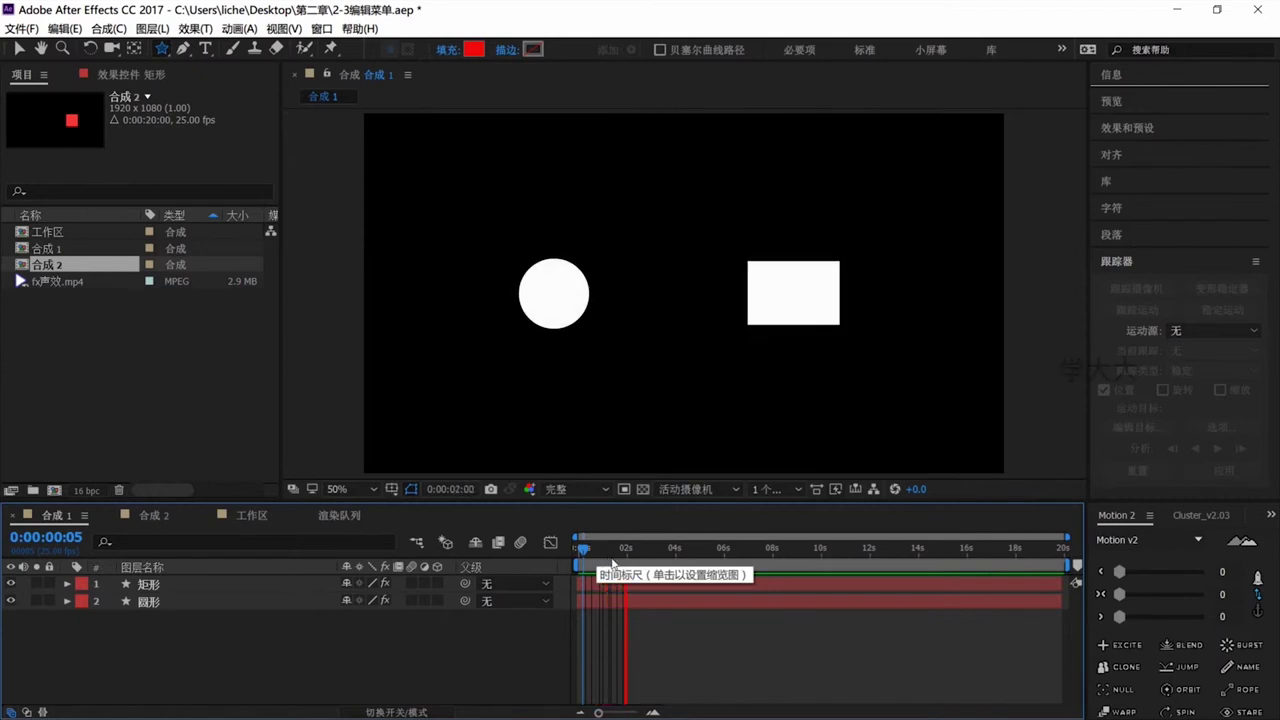
key(space)
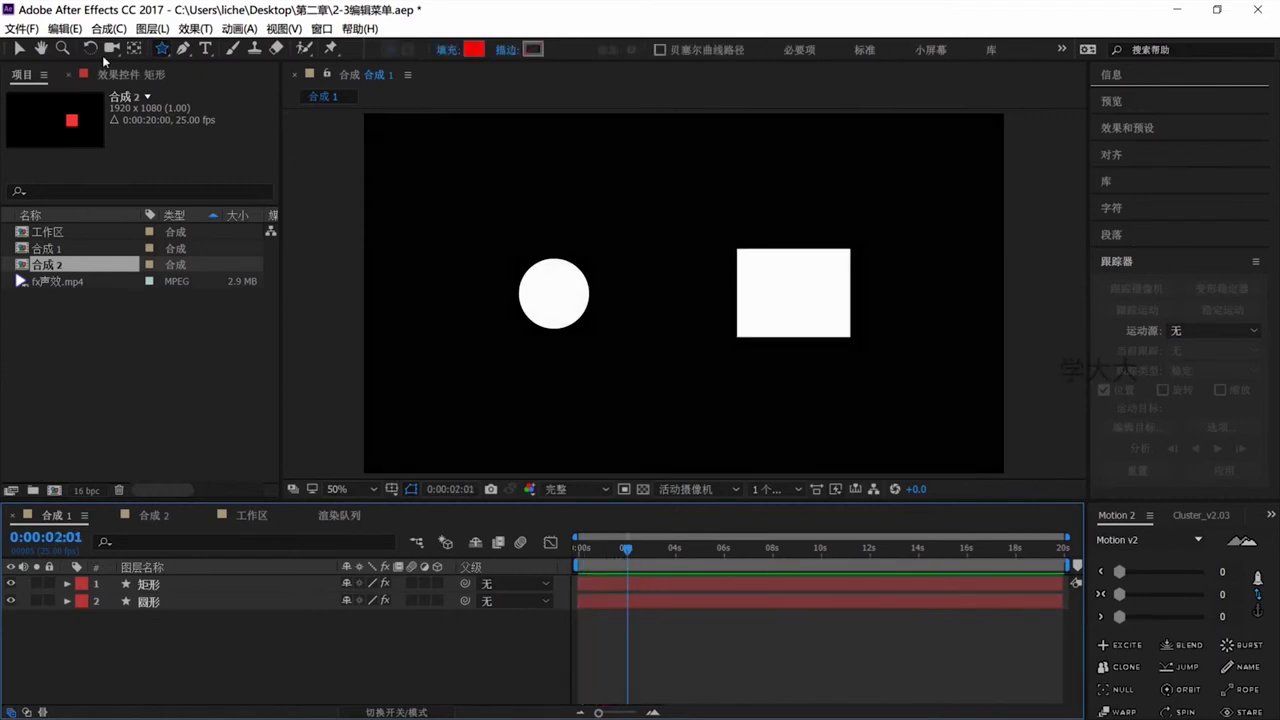
Purge all memory (所有内存) to clear the cached preview frames
click(64, 28)
mouse_move(137, 343)
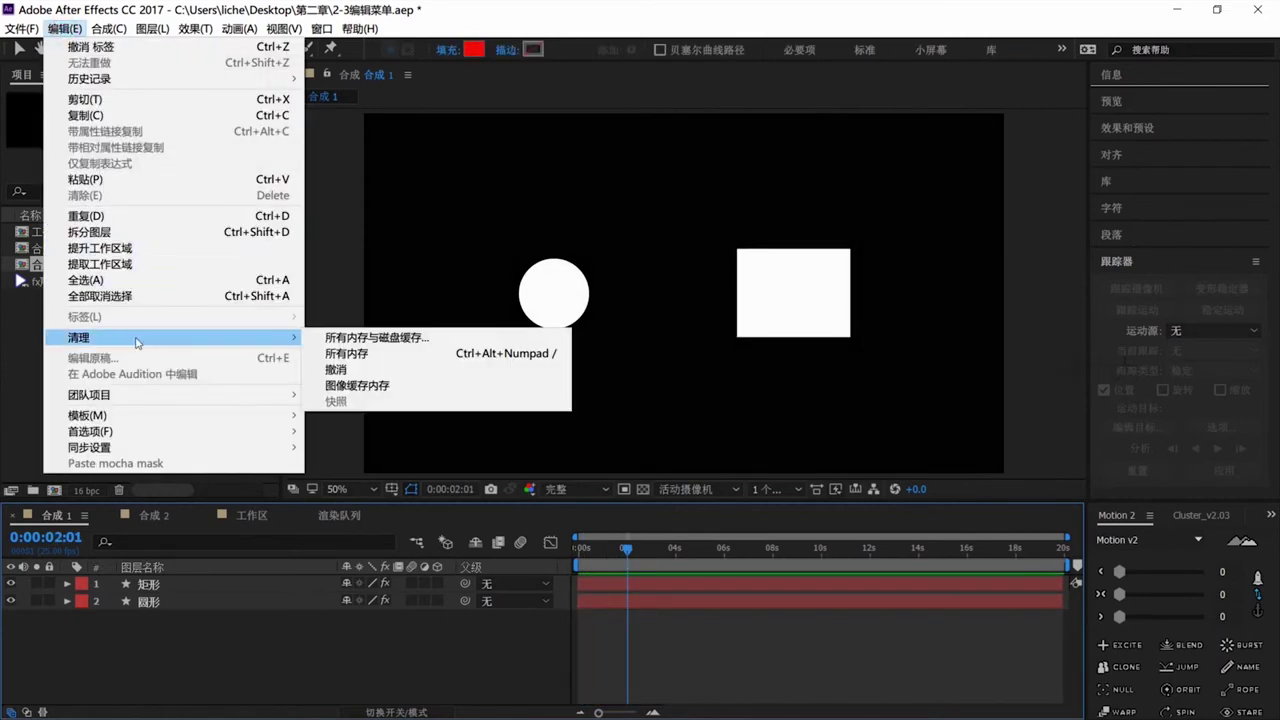
click(366, 355)
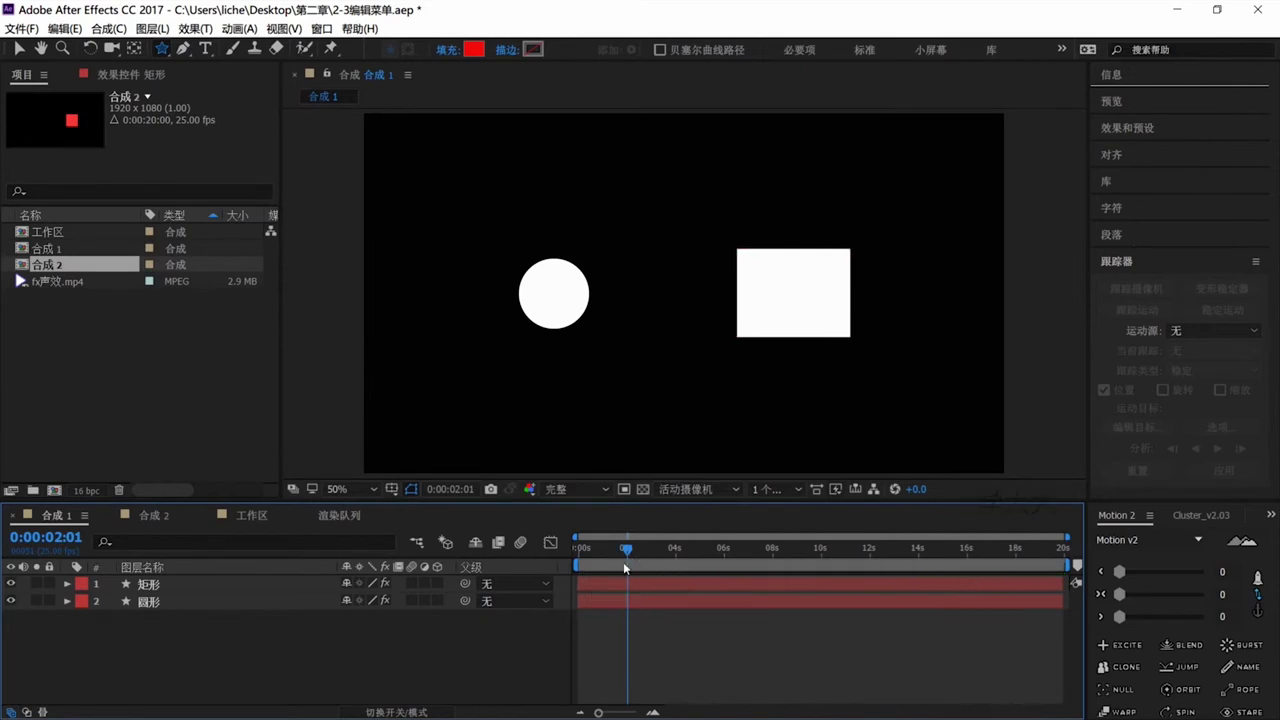
Preview 合成 1 again from 0:00:00:00 and stop playback after a few seconds
drag(643, 553, 539, 554)
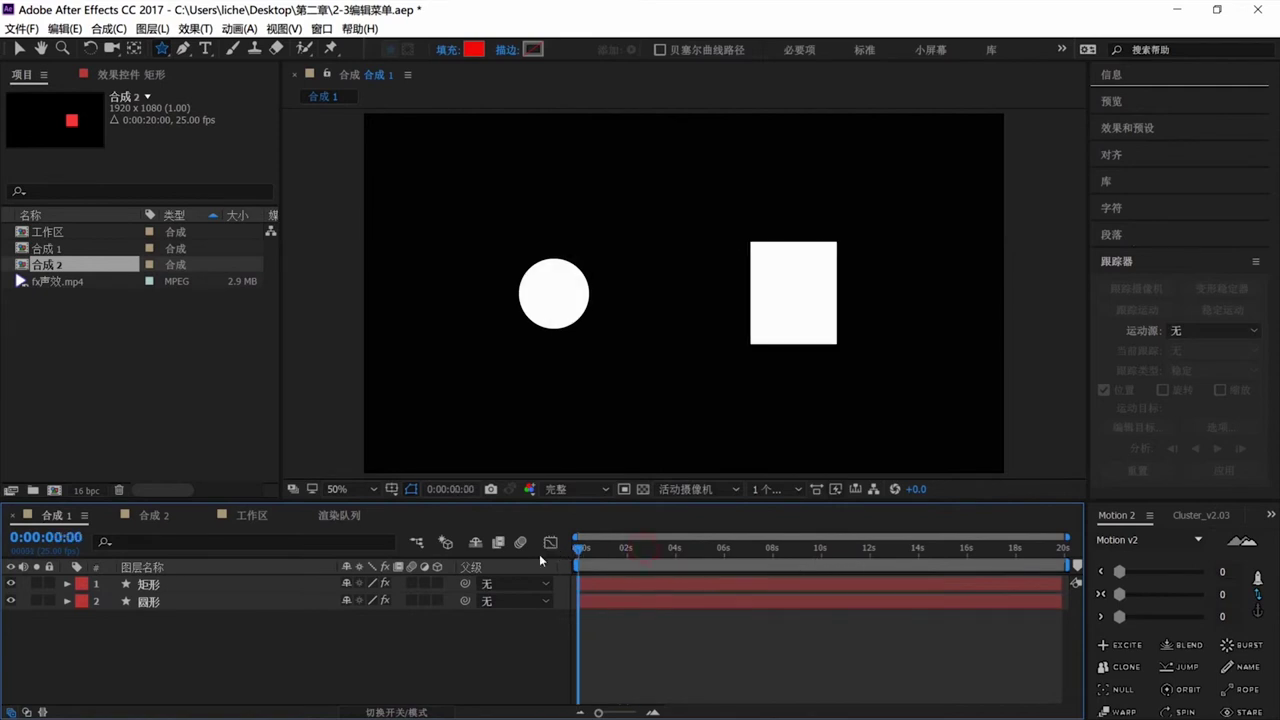
key(space)
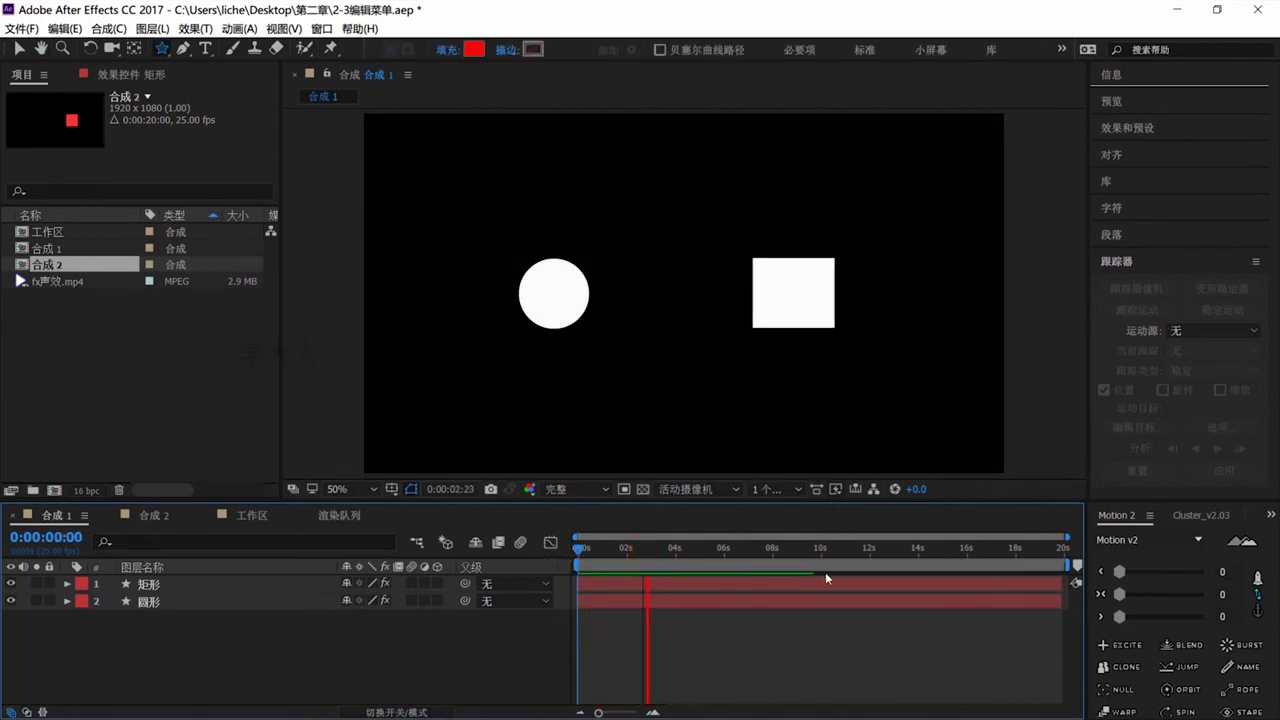
key(space)
Purge all memory and disk cache (所有内存与磁盘缓存), and agree to delete the disk cache files
click(65, 29)
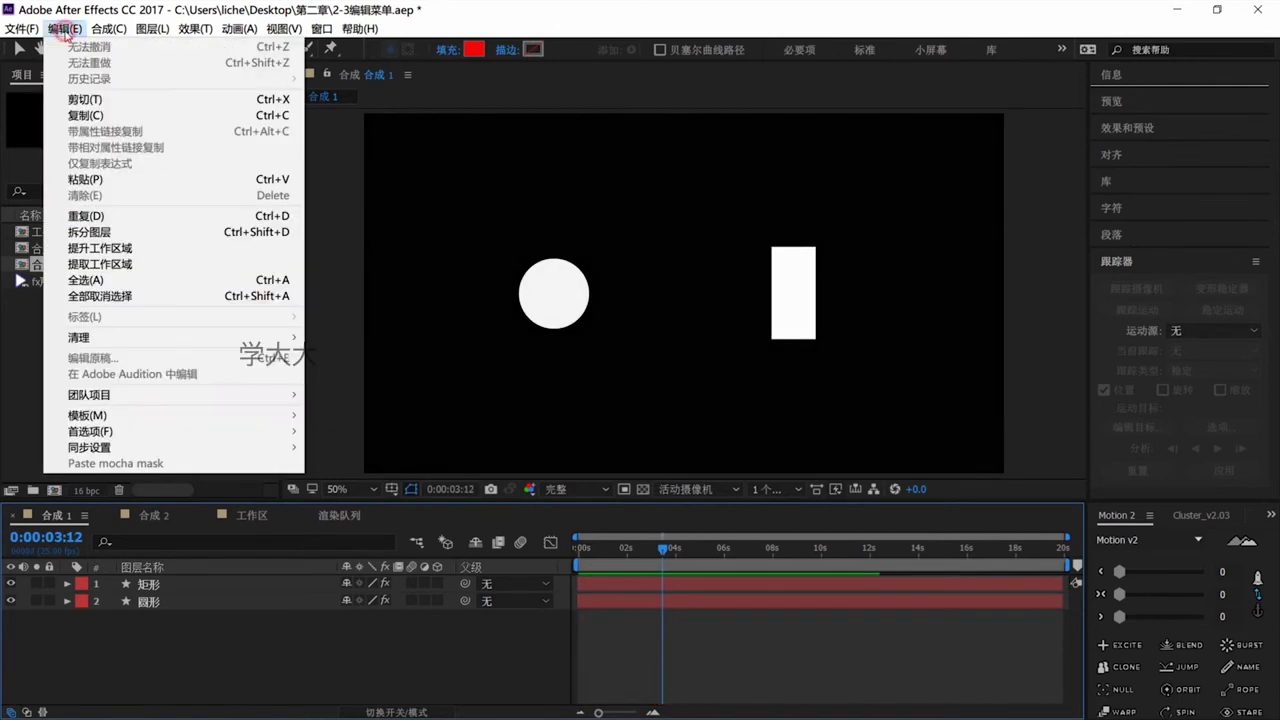
mouse_move(165, 335)
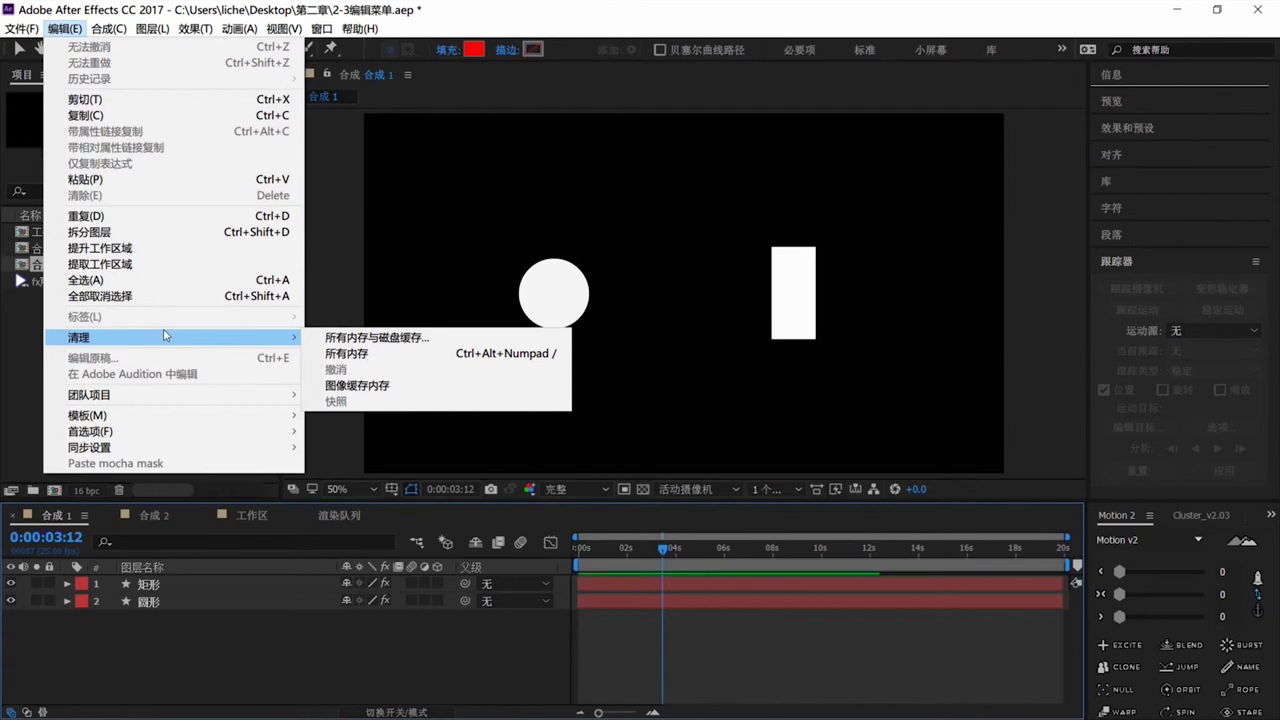
click(400, 340)
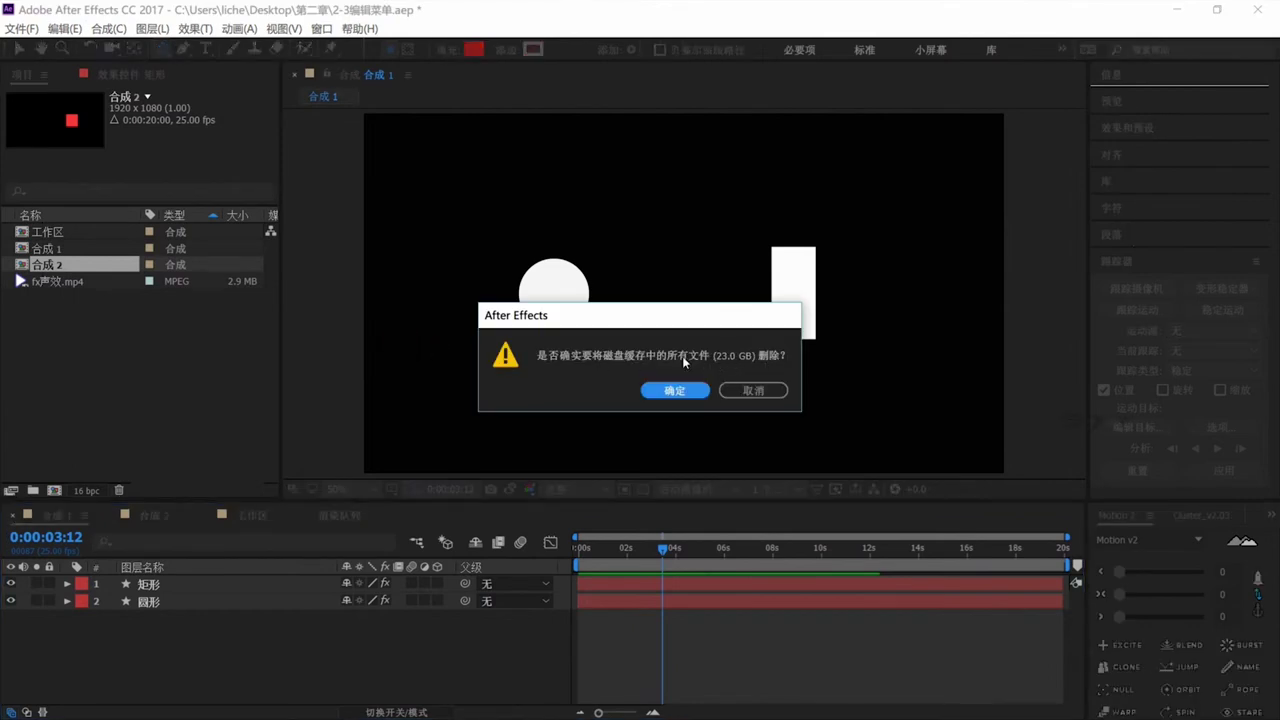
click(670, 392)
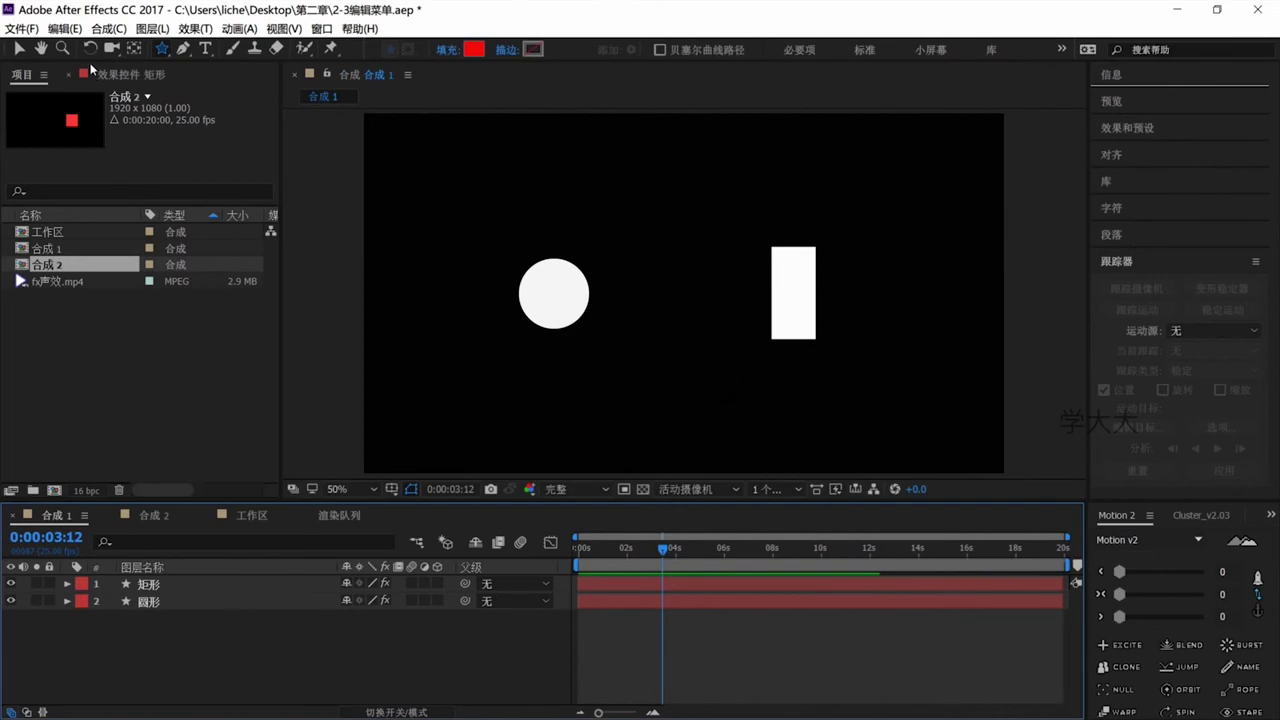
Open the source of the fx声效.mp4 layer in the 工作区 composition with 编辑原稿, pause its playback, and close the player
click(66, 33)
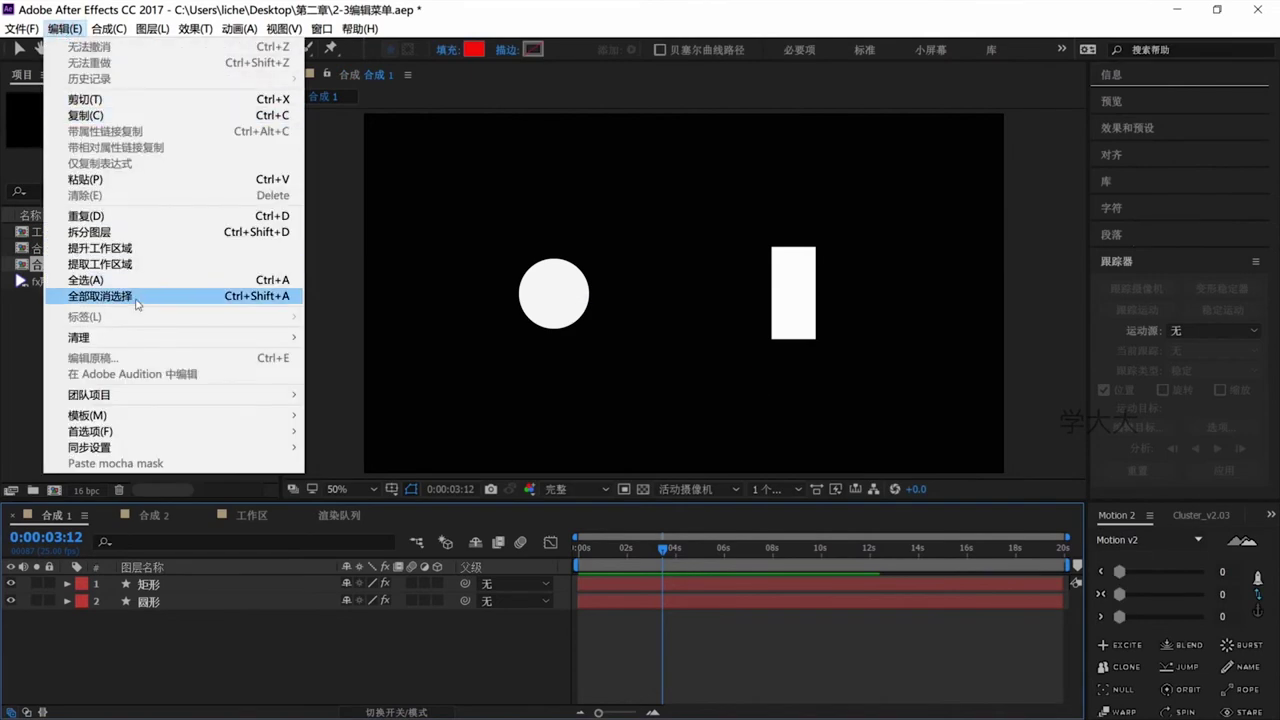
click(172, 616)
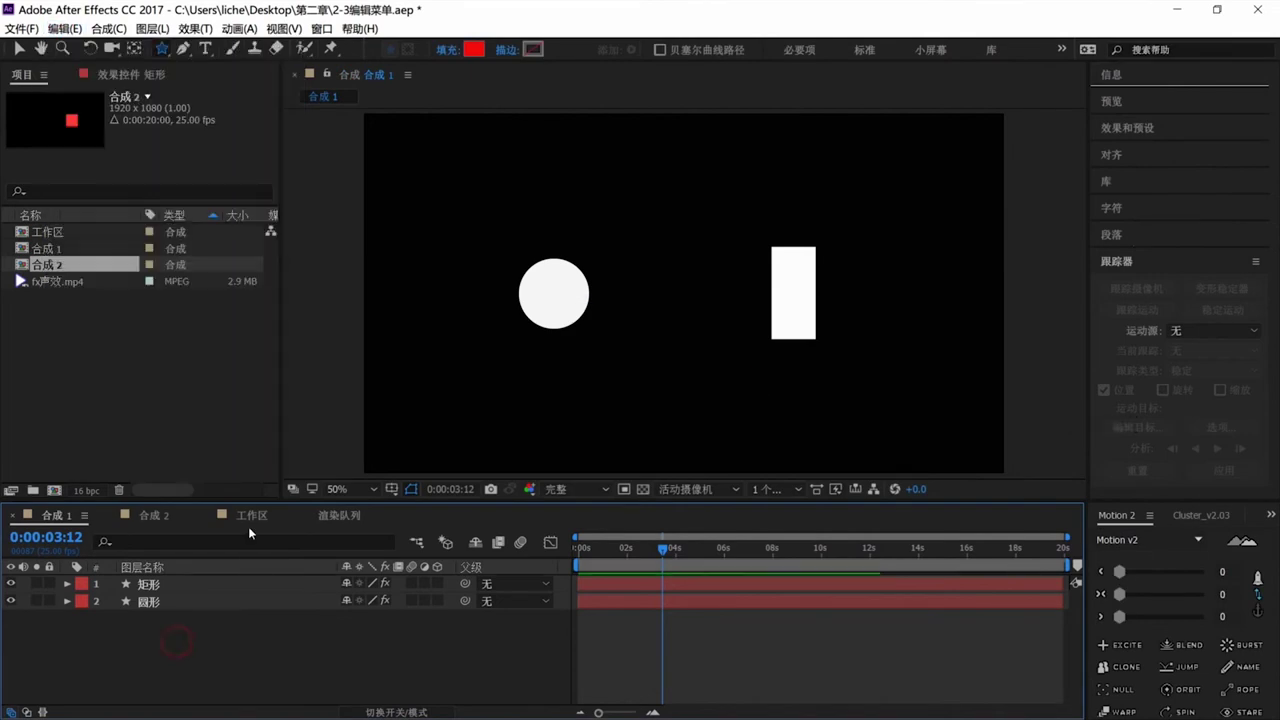
click(249, 516)
click(160, 588)
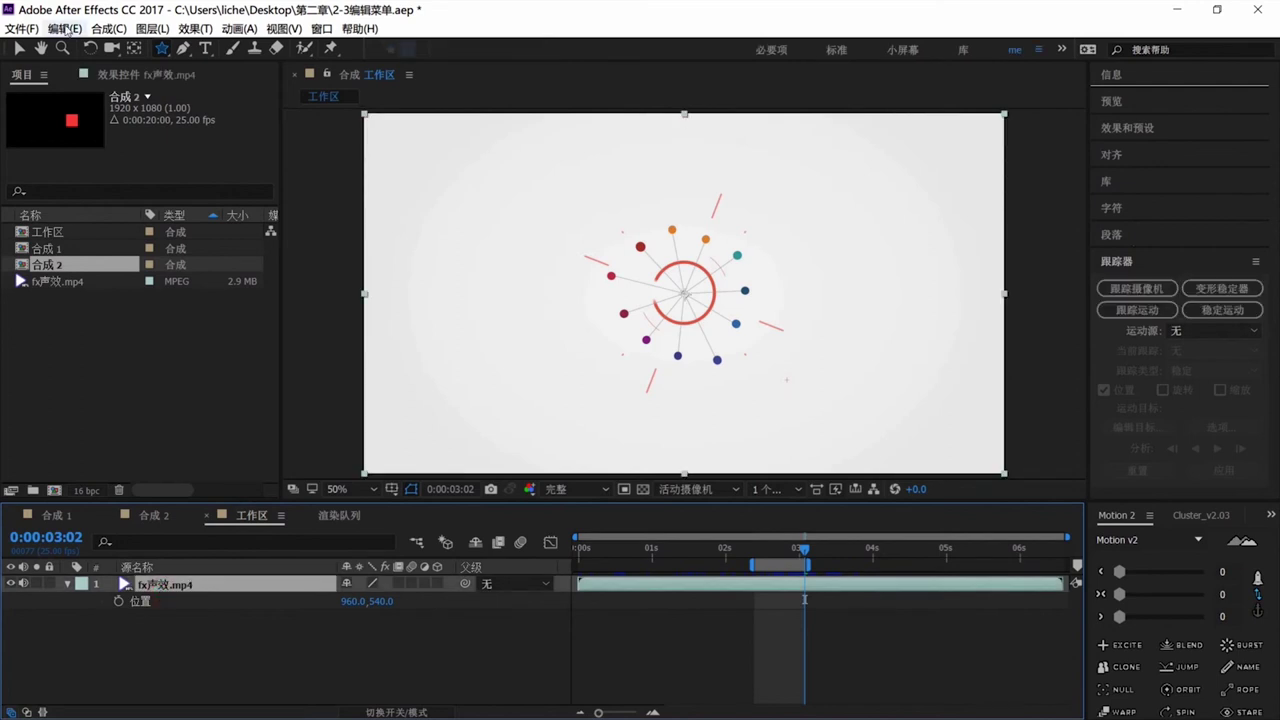
click(65, 28)
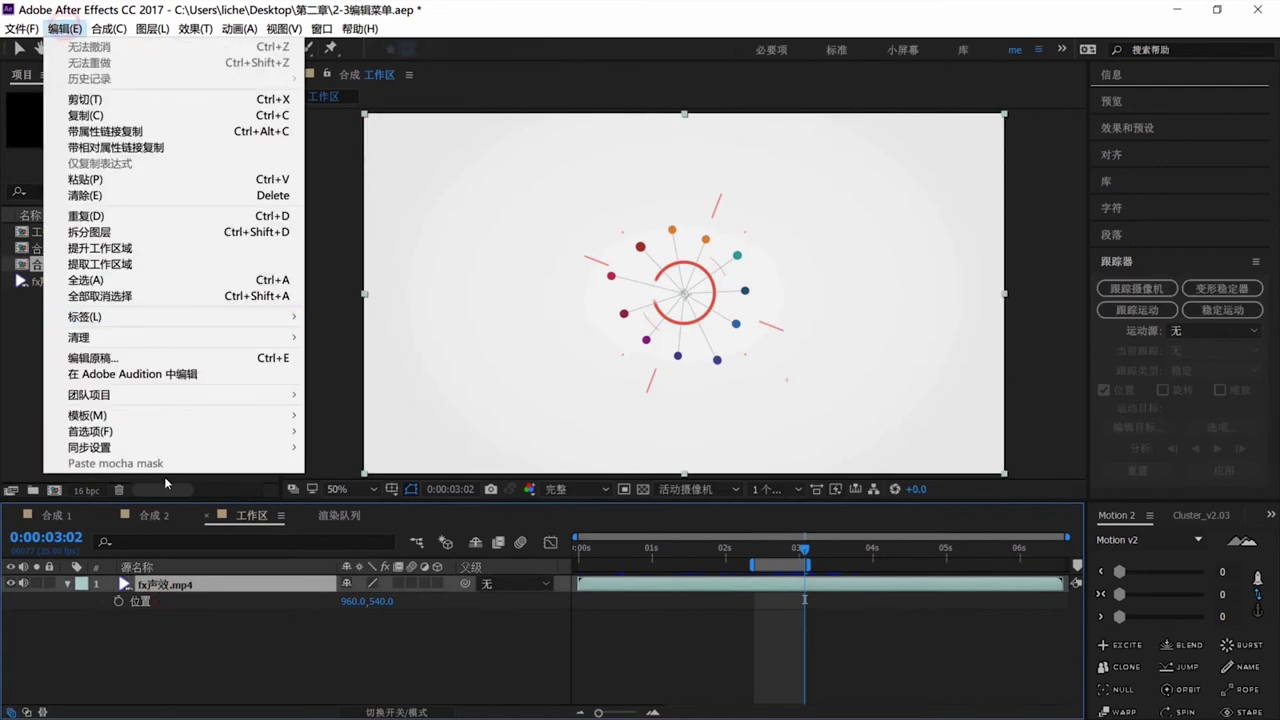
click(110, 358)
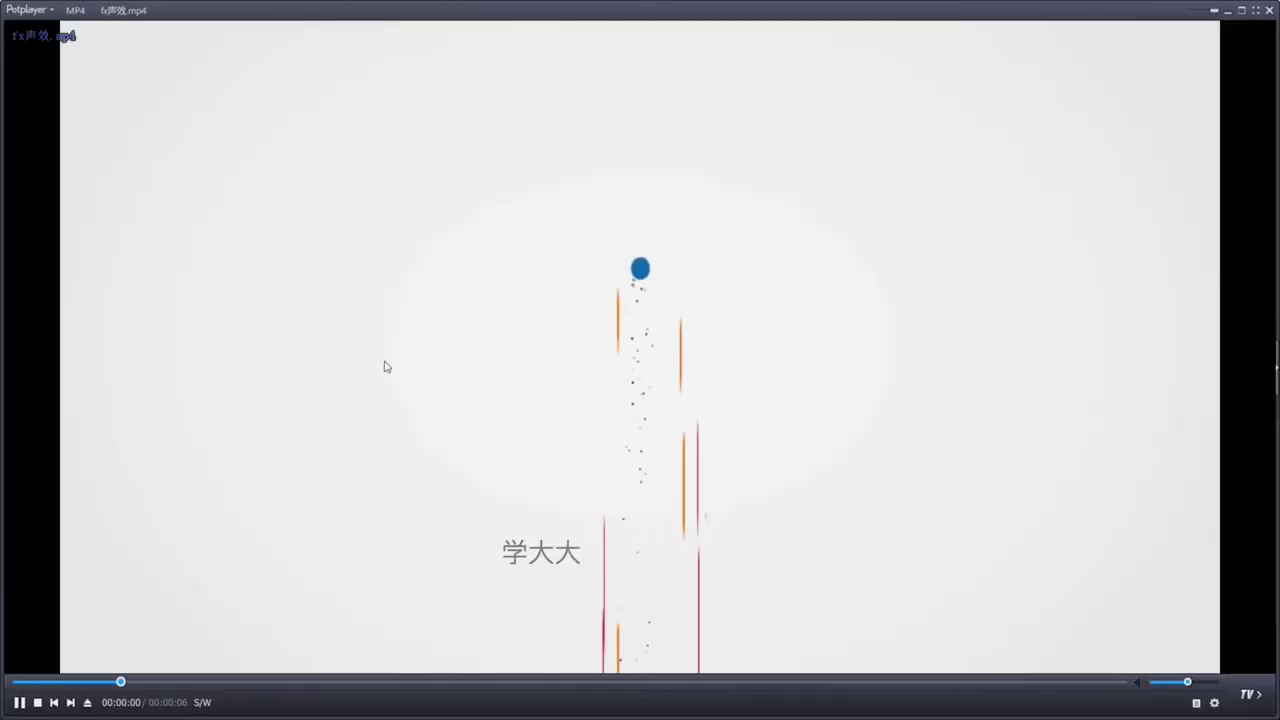
click(698, 276)
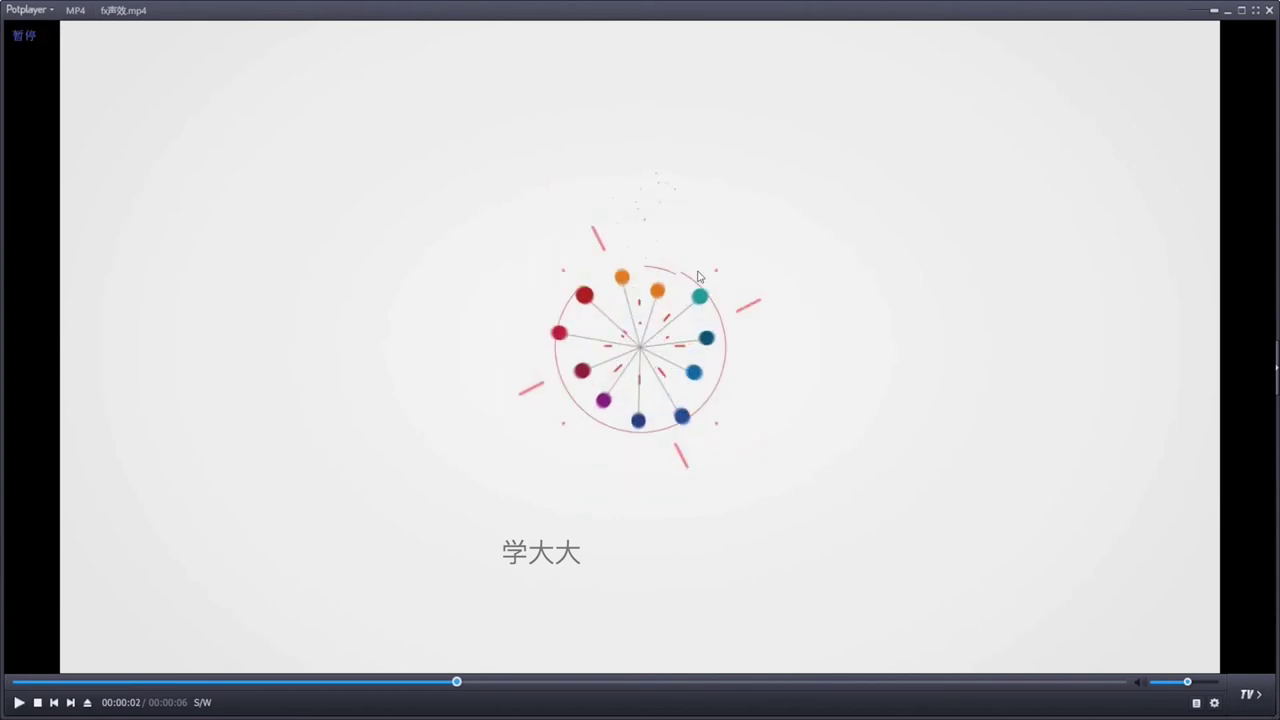
click(1268, 10)
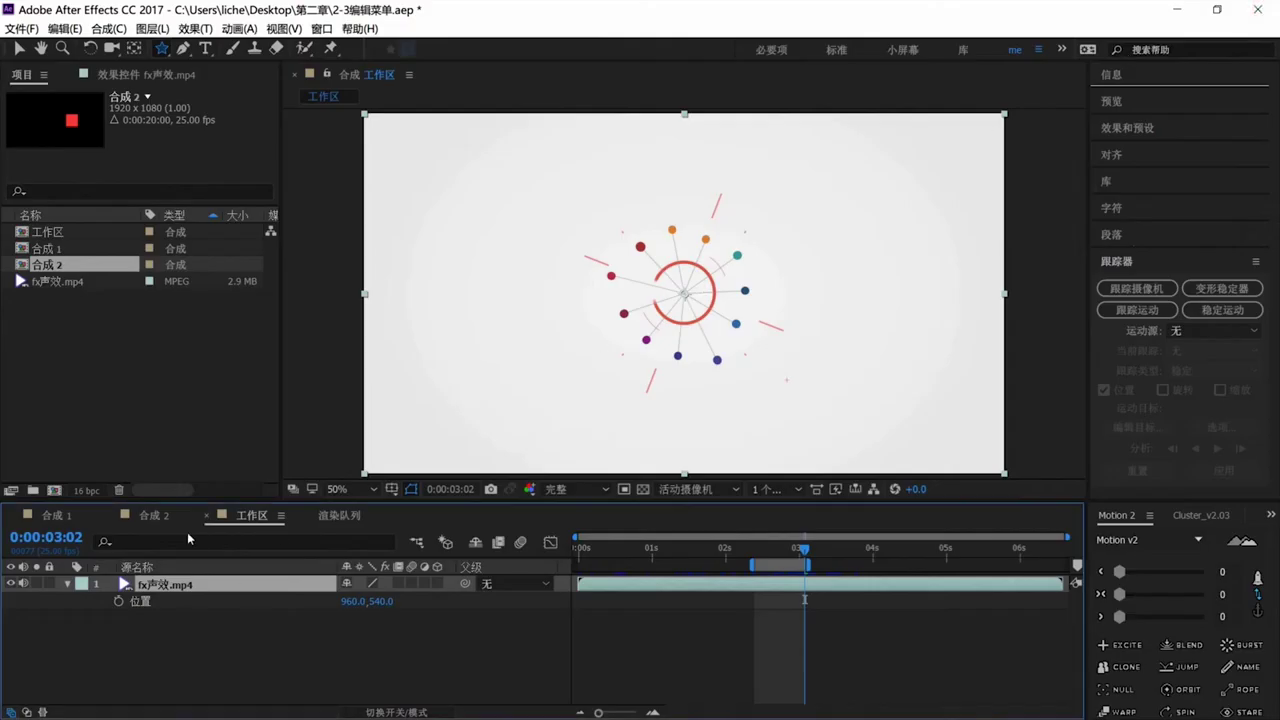
click(64, 28)
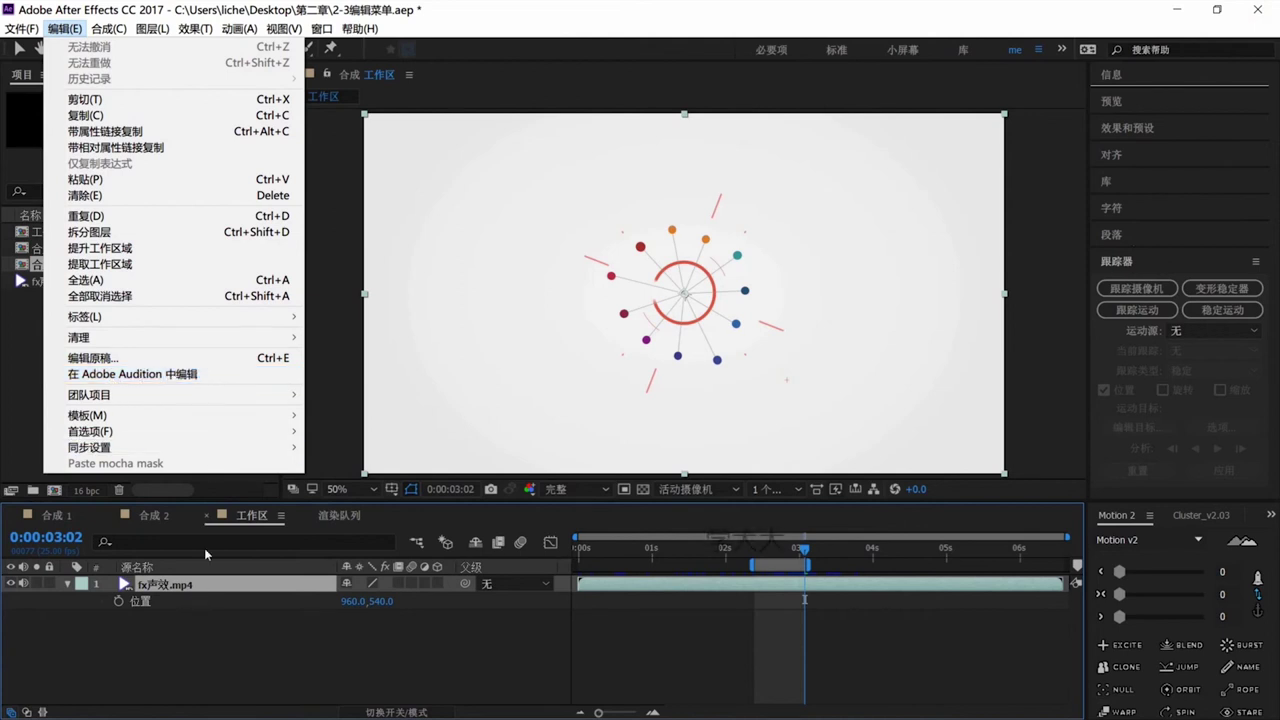
mouse_move(96, 399)
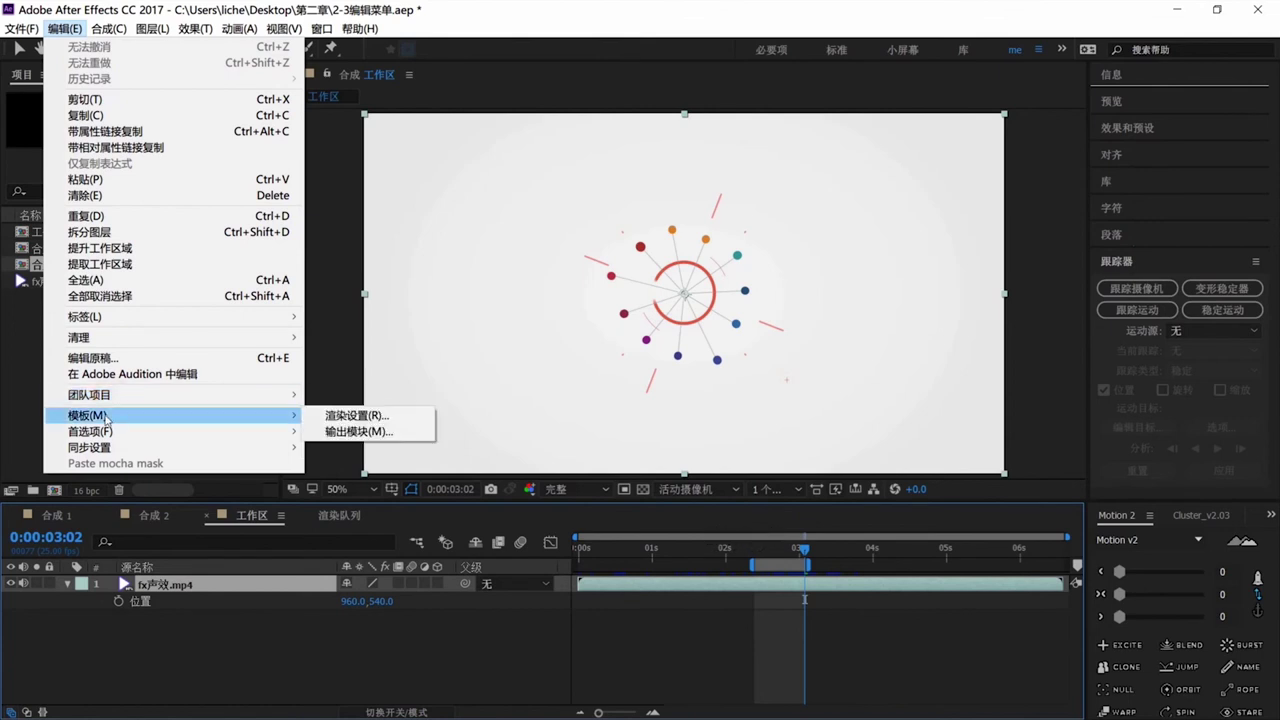
click(149, 649)
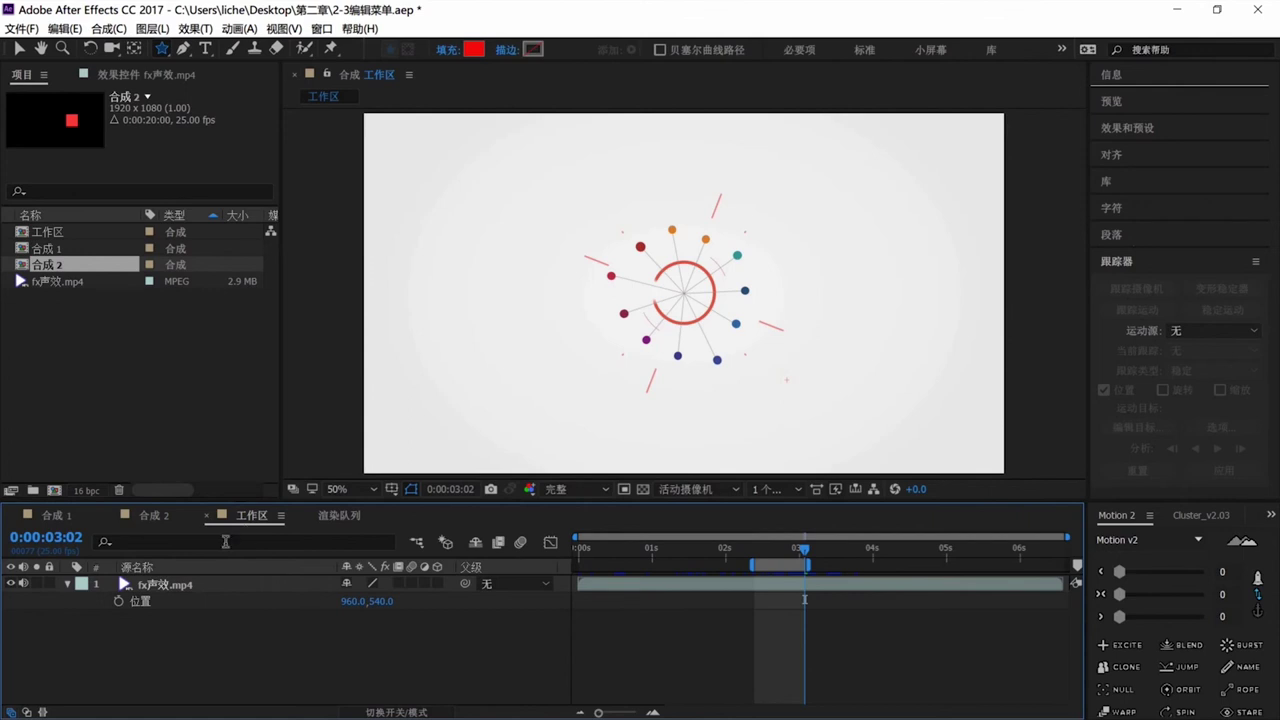
Add the 工作区 composition to the render queue, check its render and output entries, and return to its timeline
key(ctrl+m)
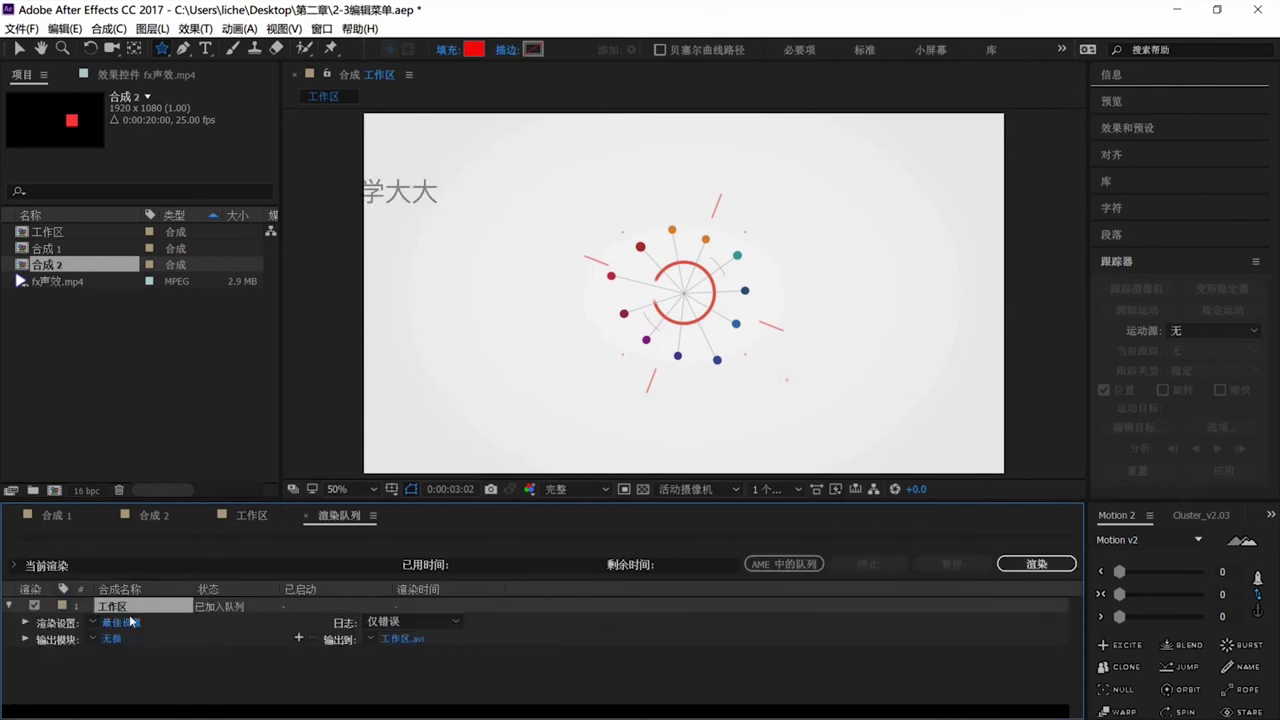
click(250, 516)
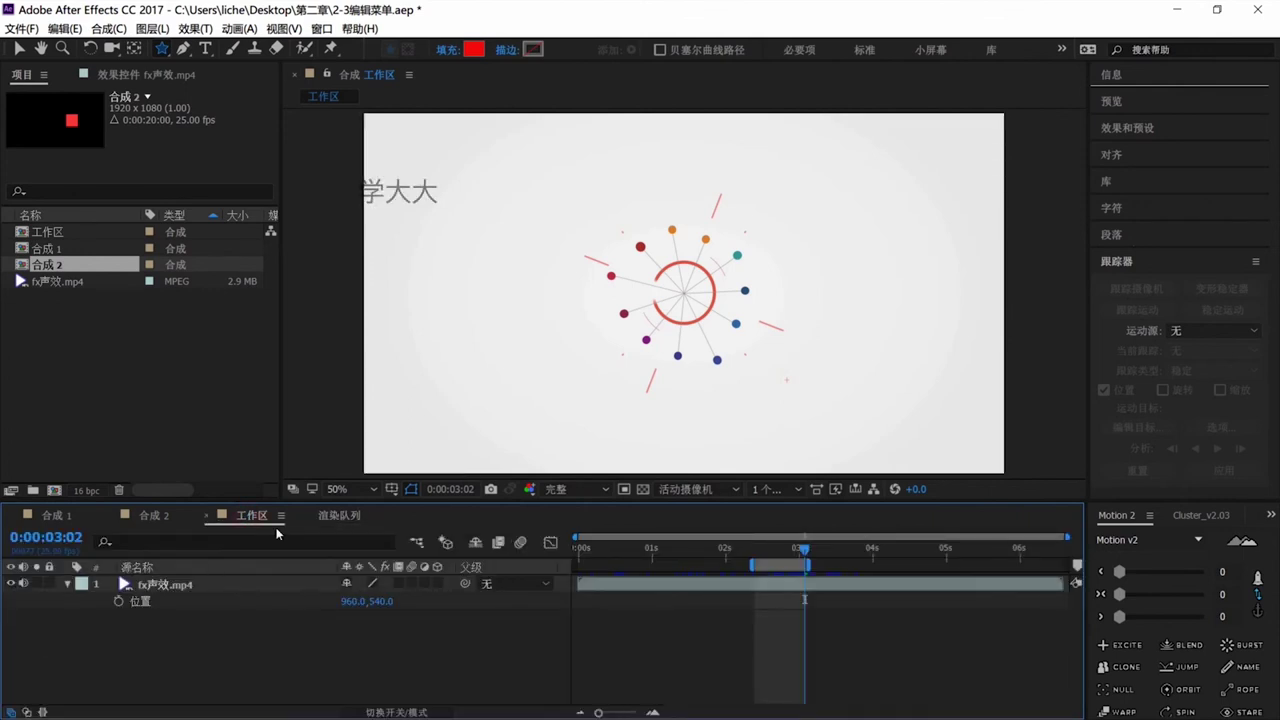
click(338, 515)
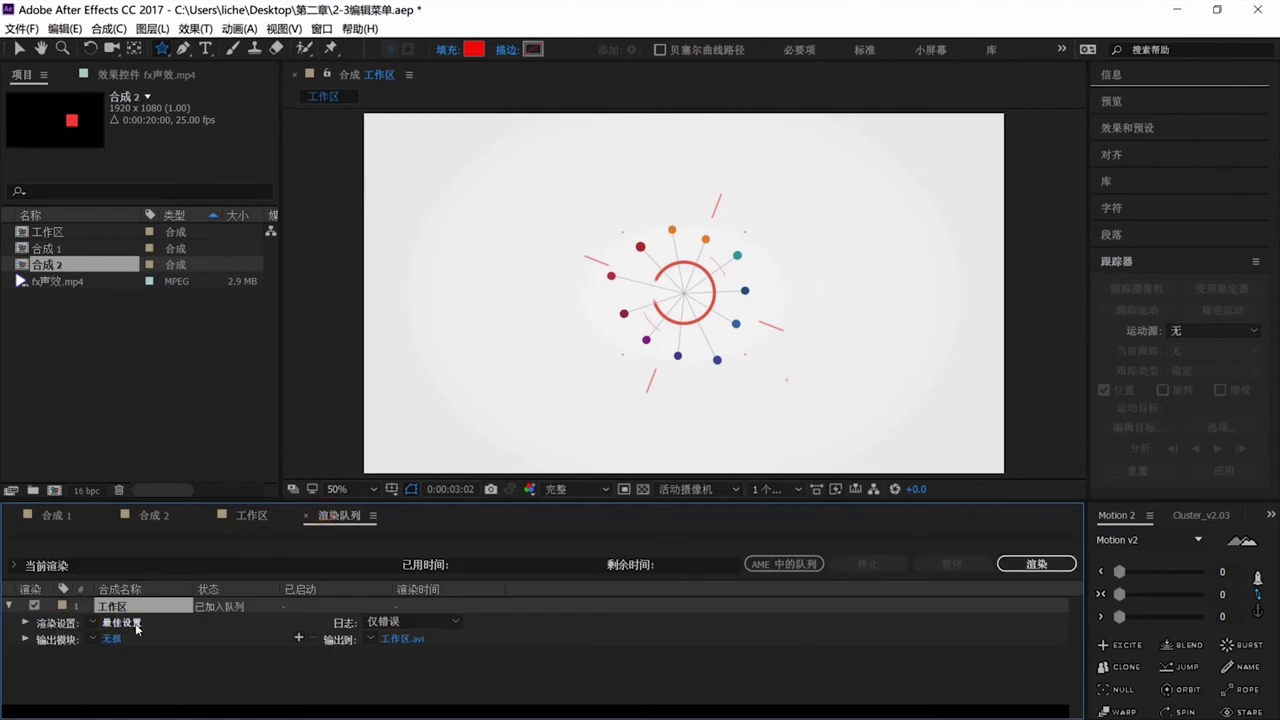
click(251, 516)
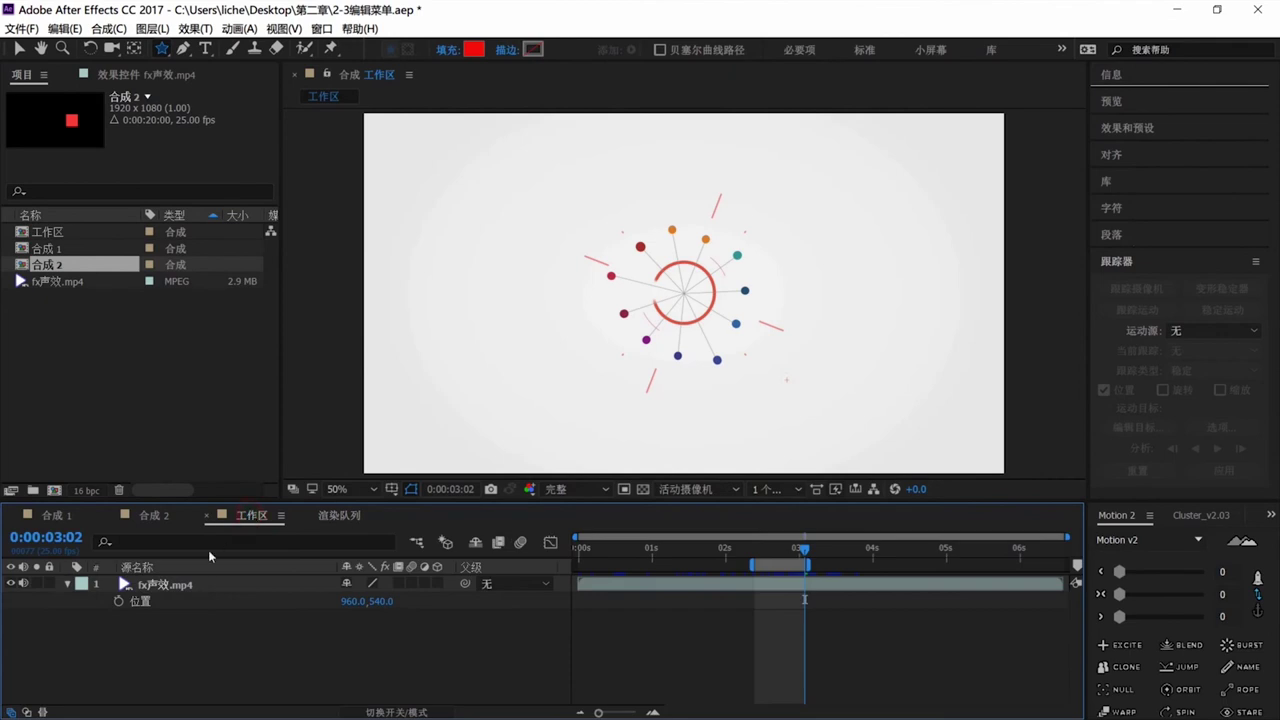
Open the render settings templates with the fx声效.mp4 layer selected, and check the movie default choices, keeping 最佳设置
click(178, 587)
click(66, 28)
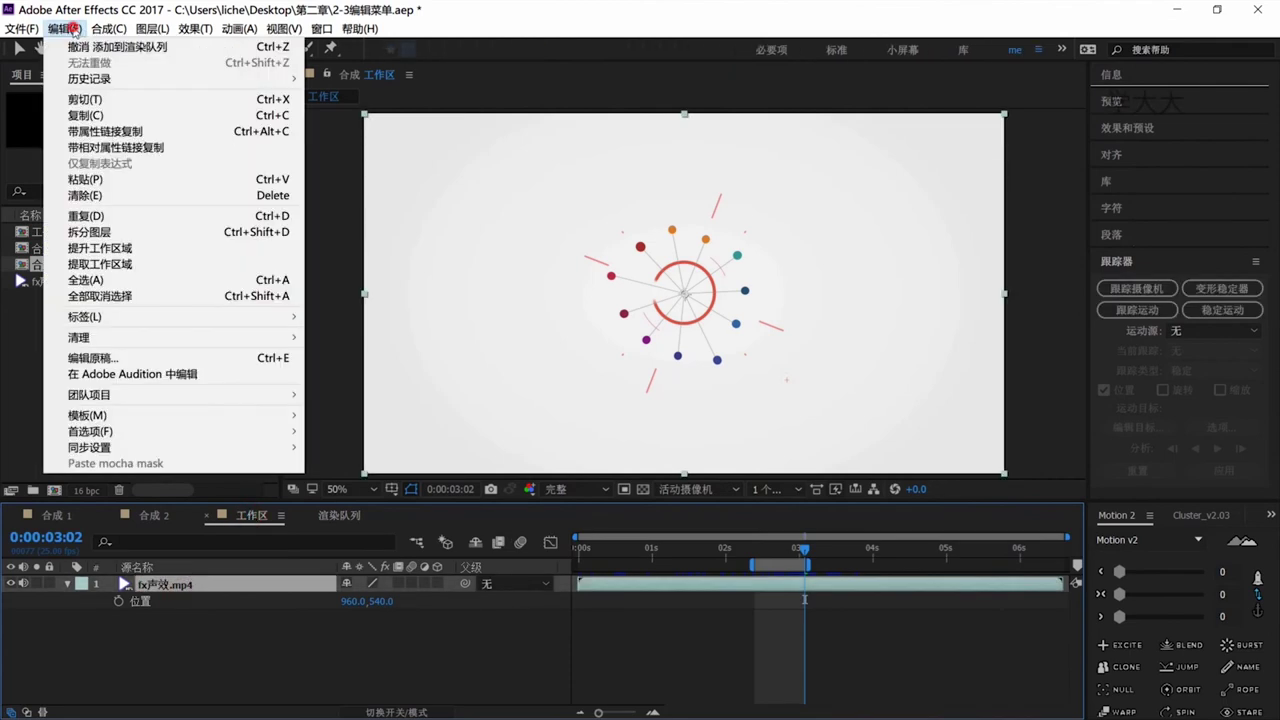
mouse_move(146, 415)
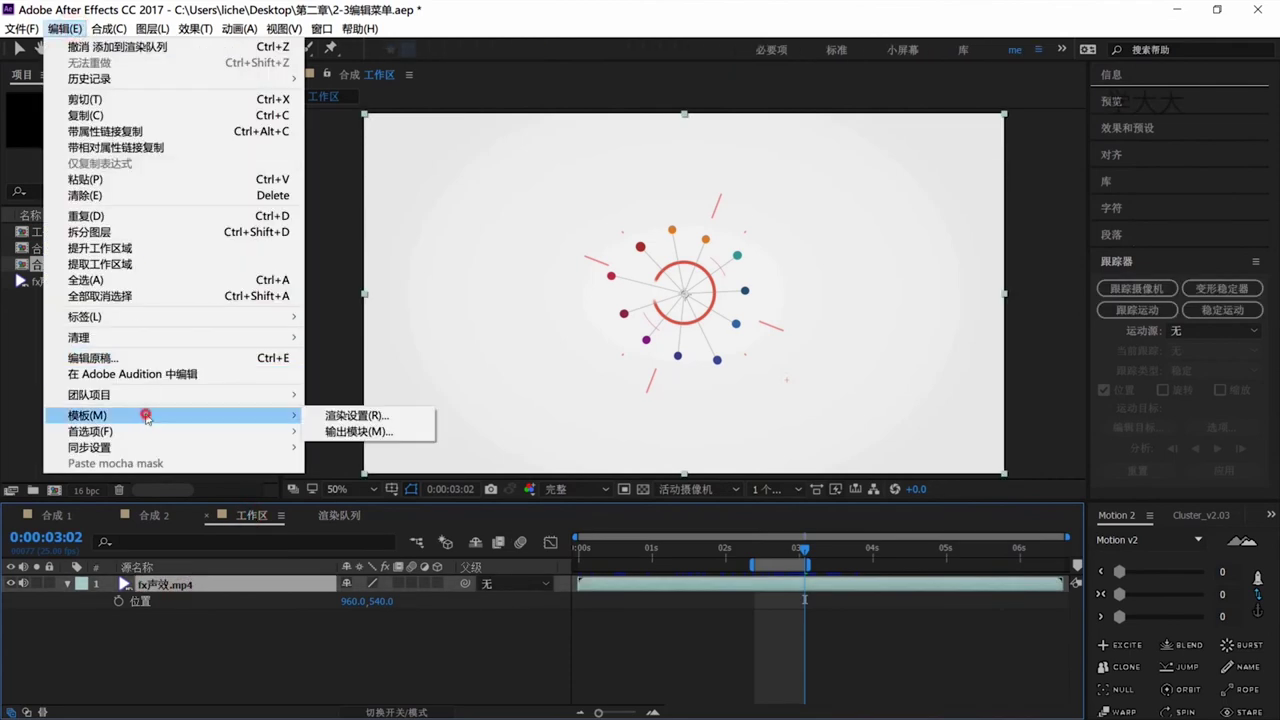
click(341, 418)
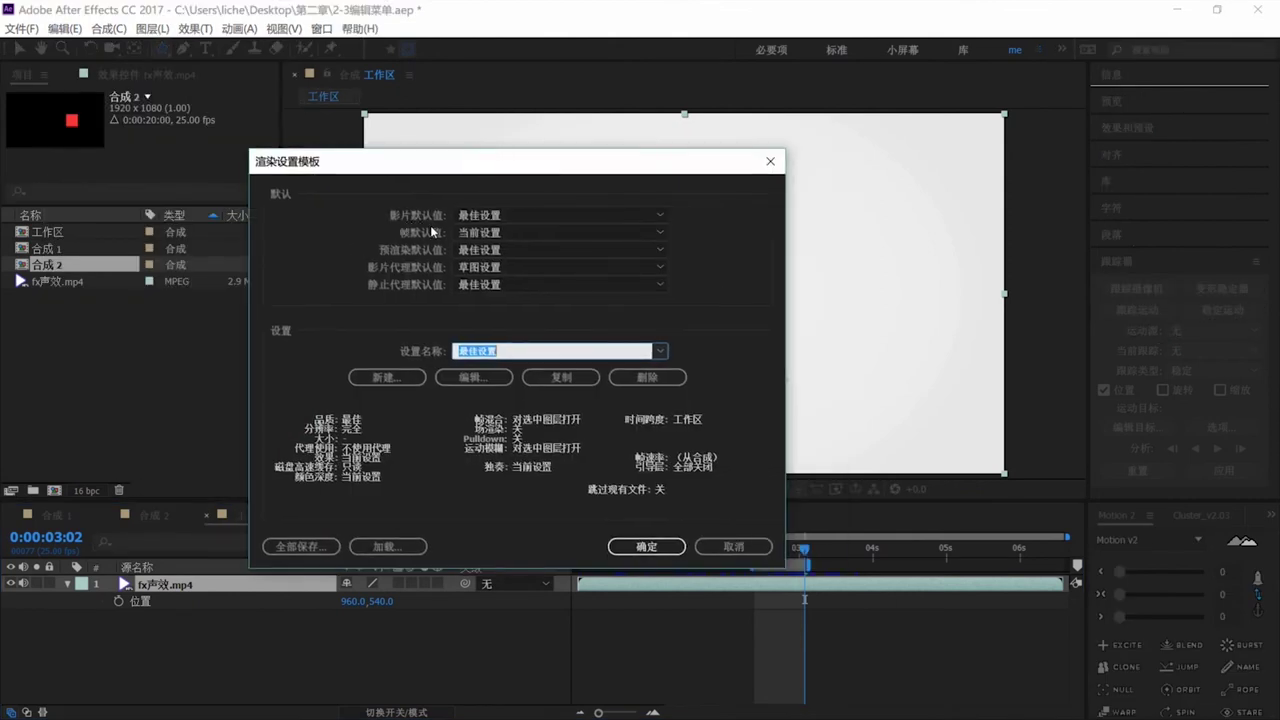
click(487, 216)
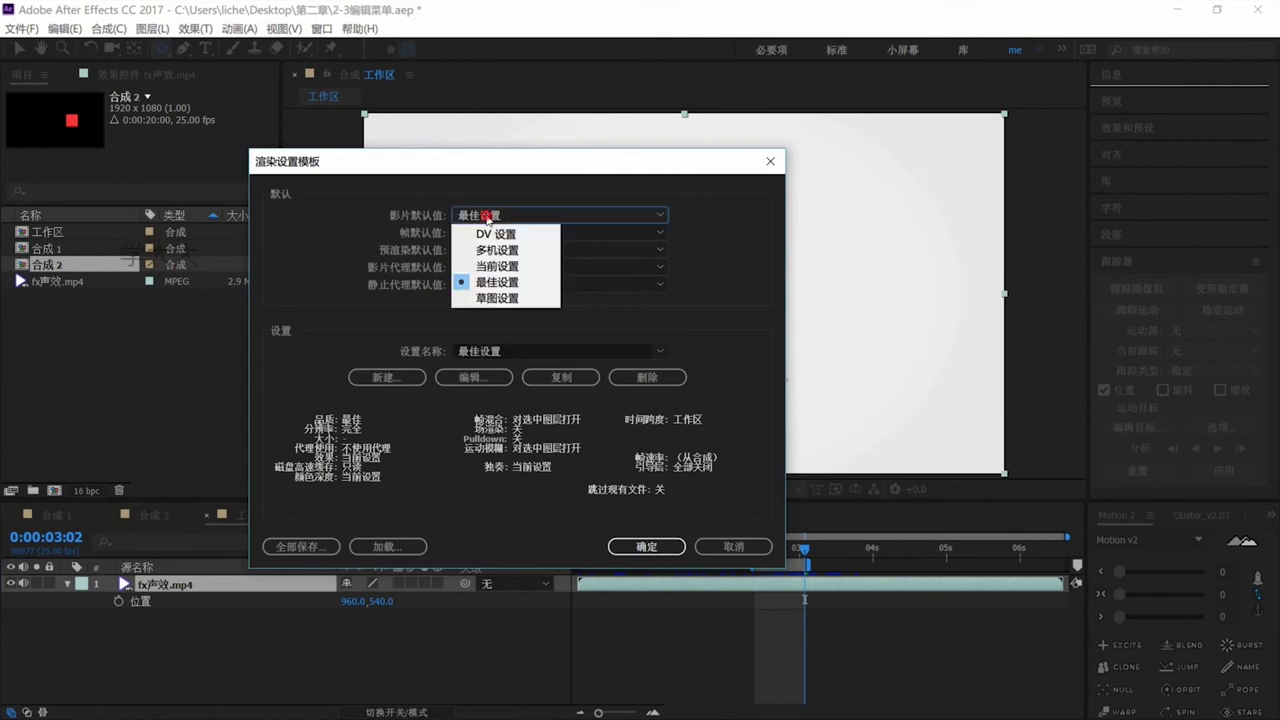
click(497, 283)
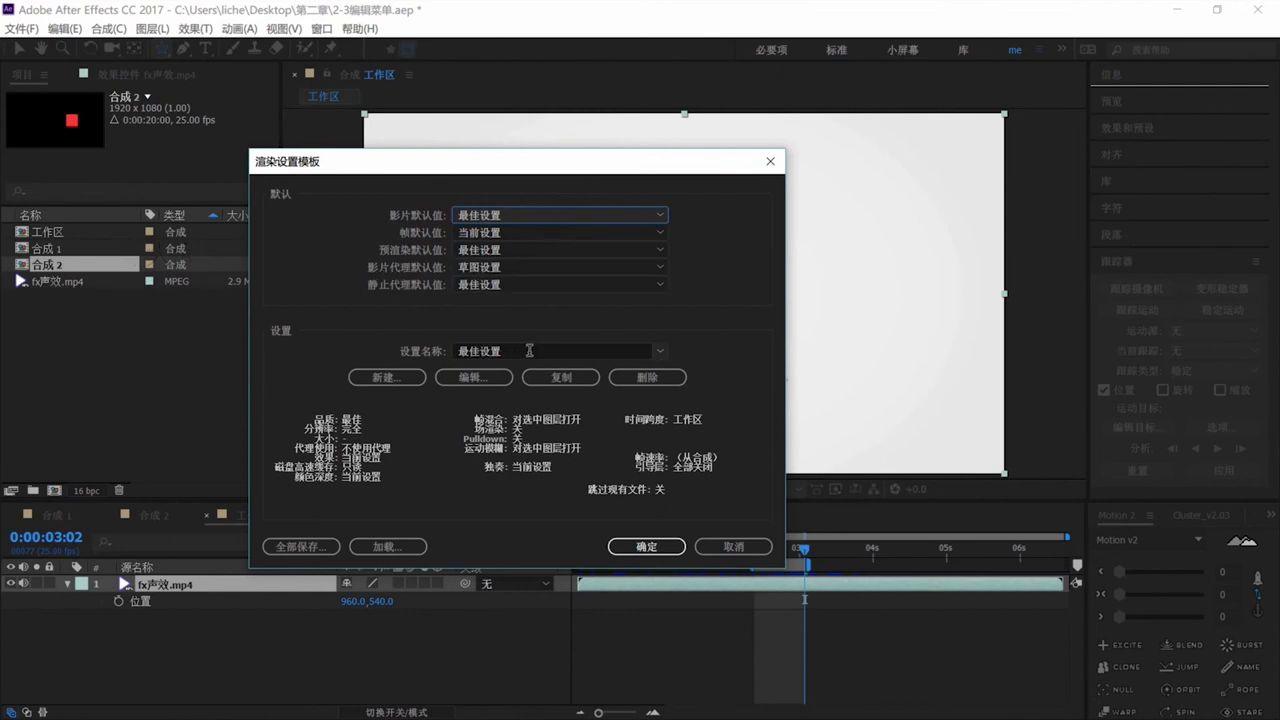
Open the 最佳设置 template for editing, review its render settings, and cancel both dialogs
click(660, 351)
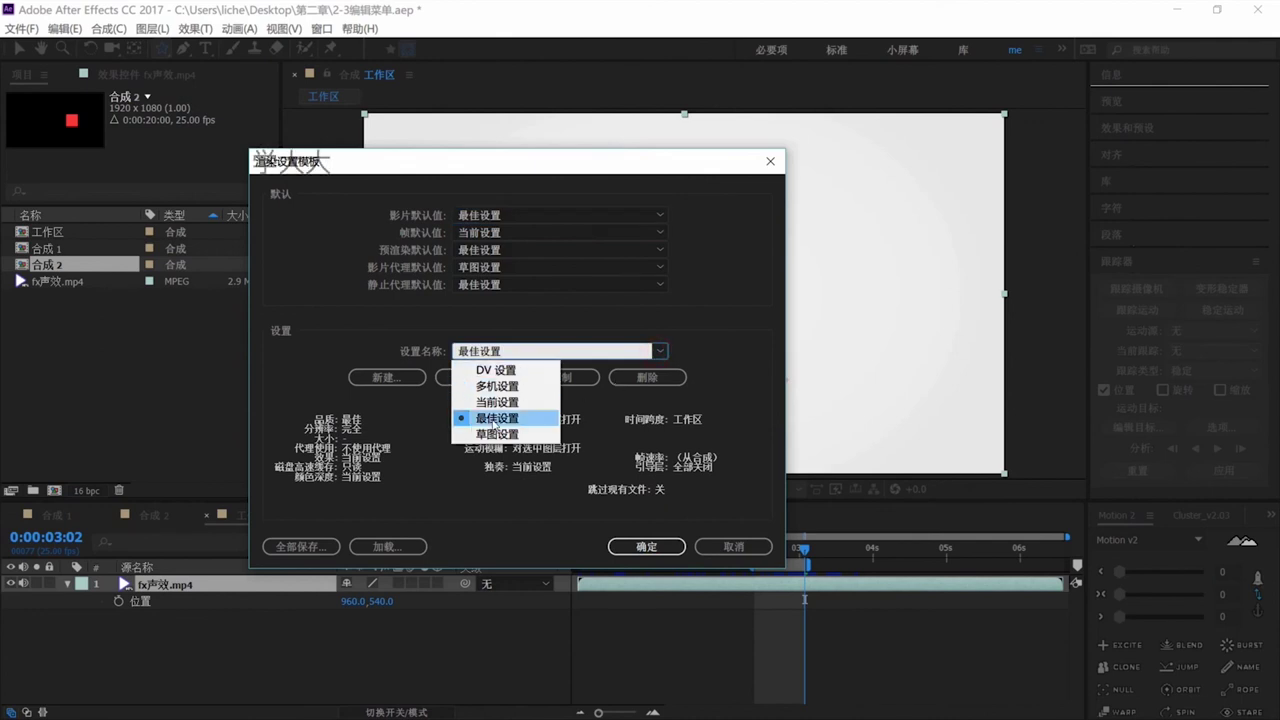
click(492, 420)
click(487, 377)
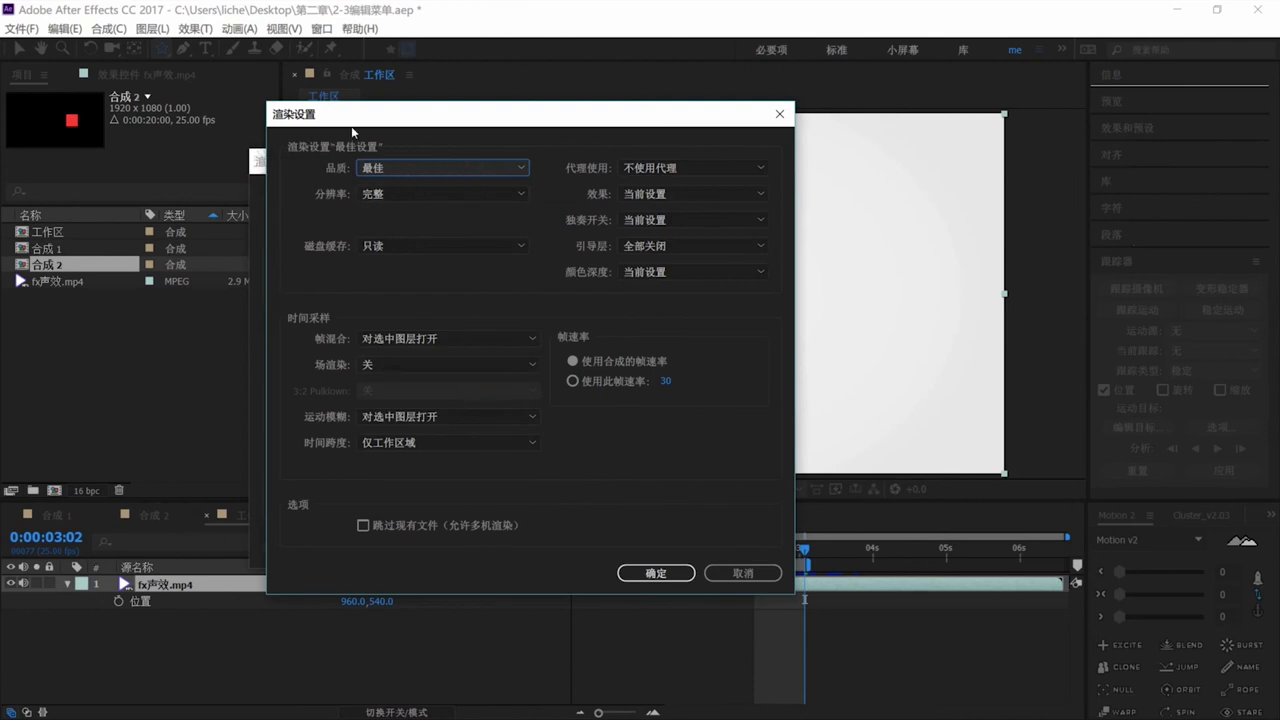
drag(391, 117, 425, 135)
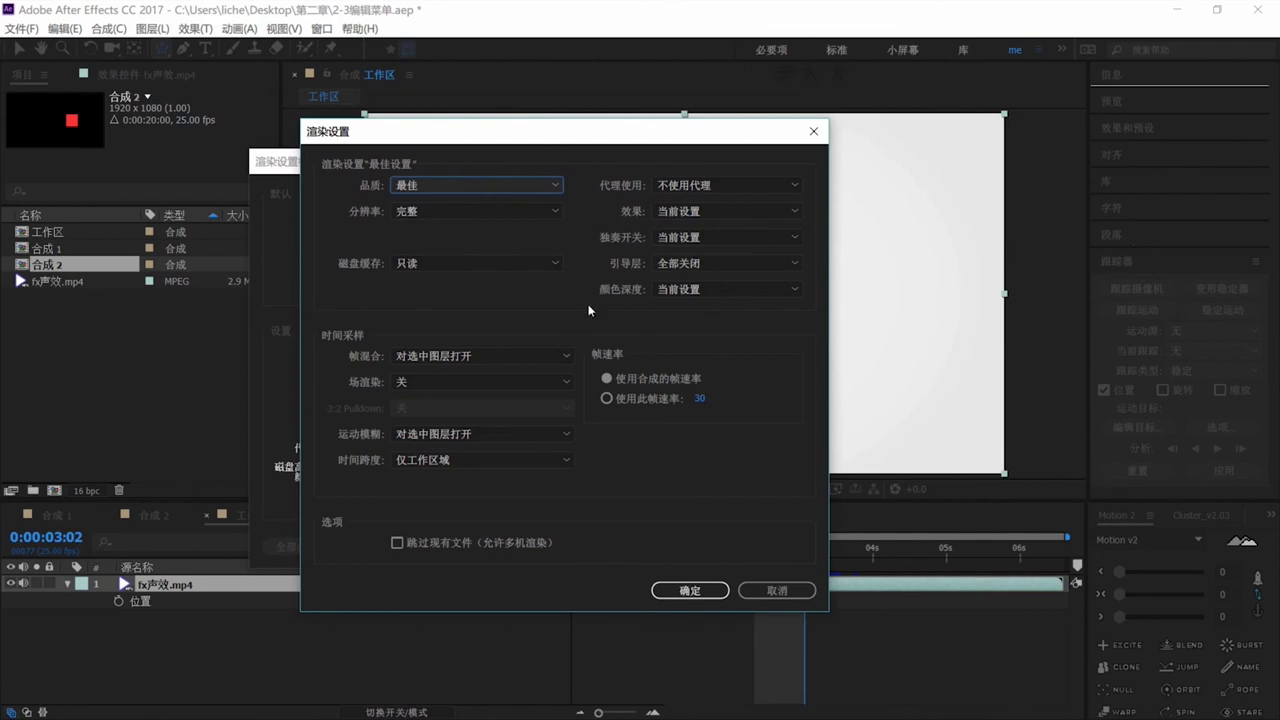
click(777, 590)
click(737, 548)
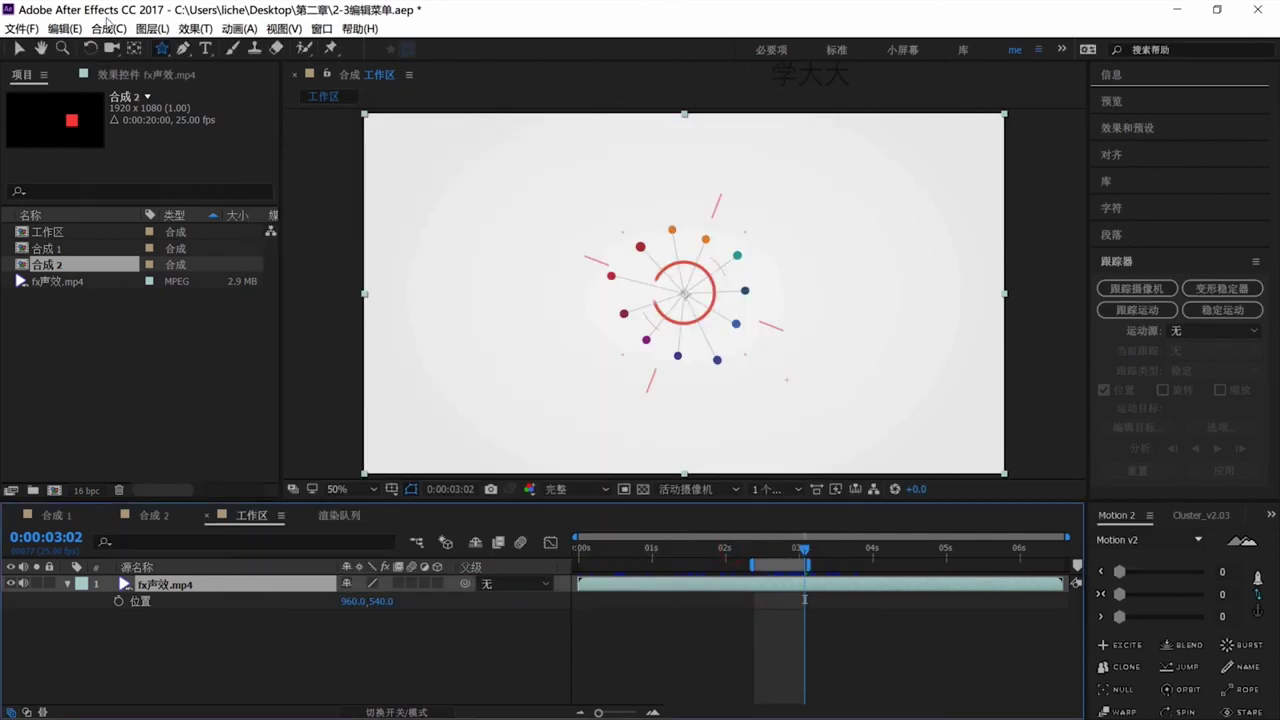
Review the sync preferences through 管理同步设置, accept the dialog, and deselect the fx声效.mp4 layer
click(64, 28)
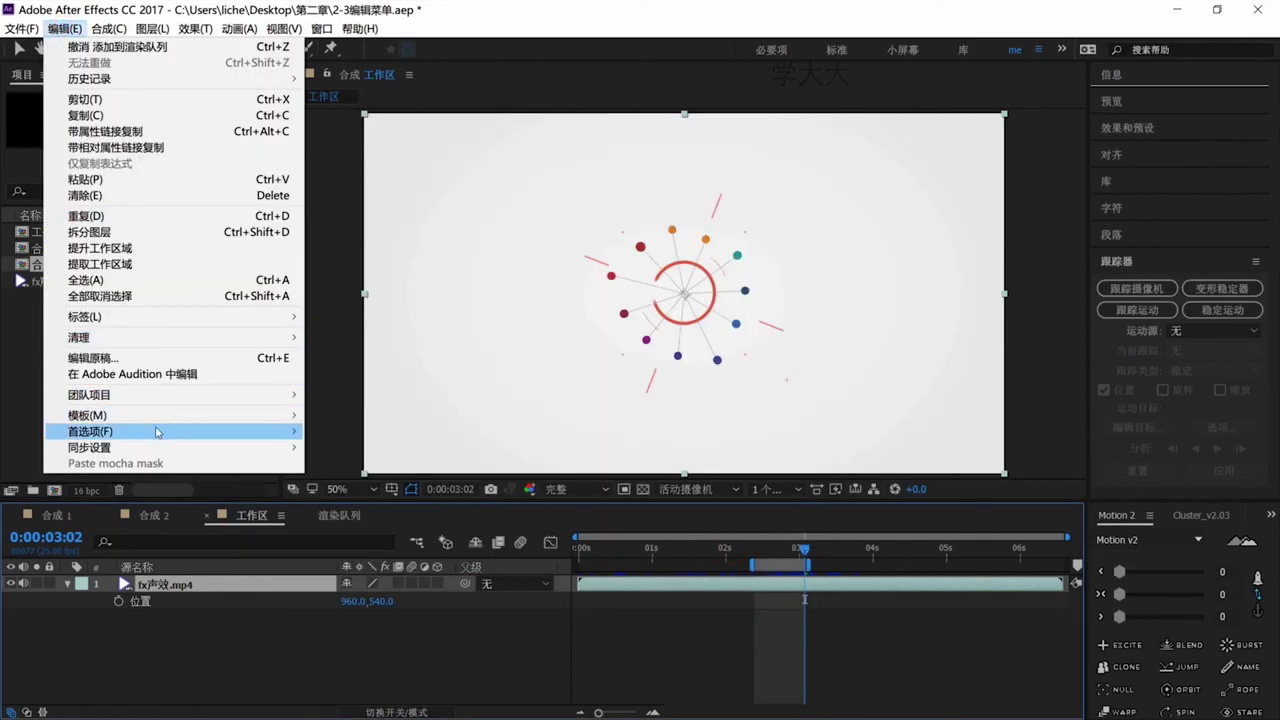
mouse_move(156, 431)
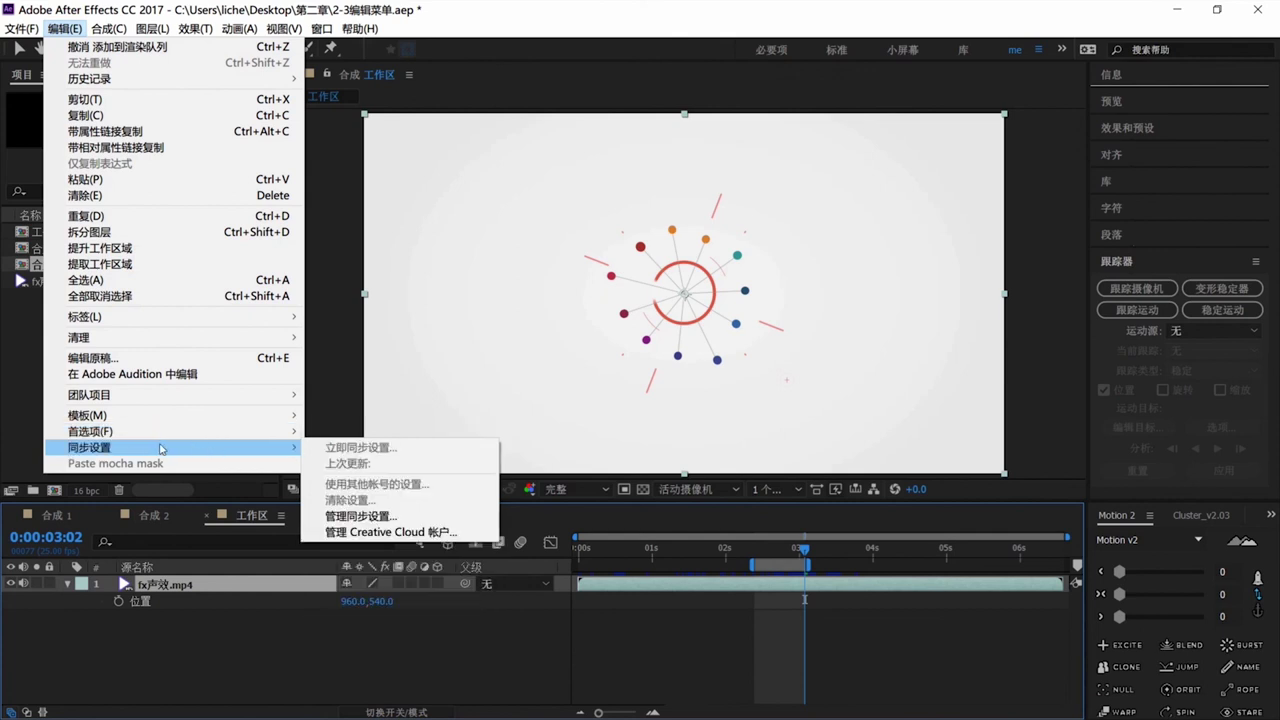
click(352, 517)
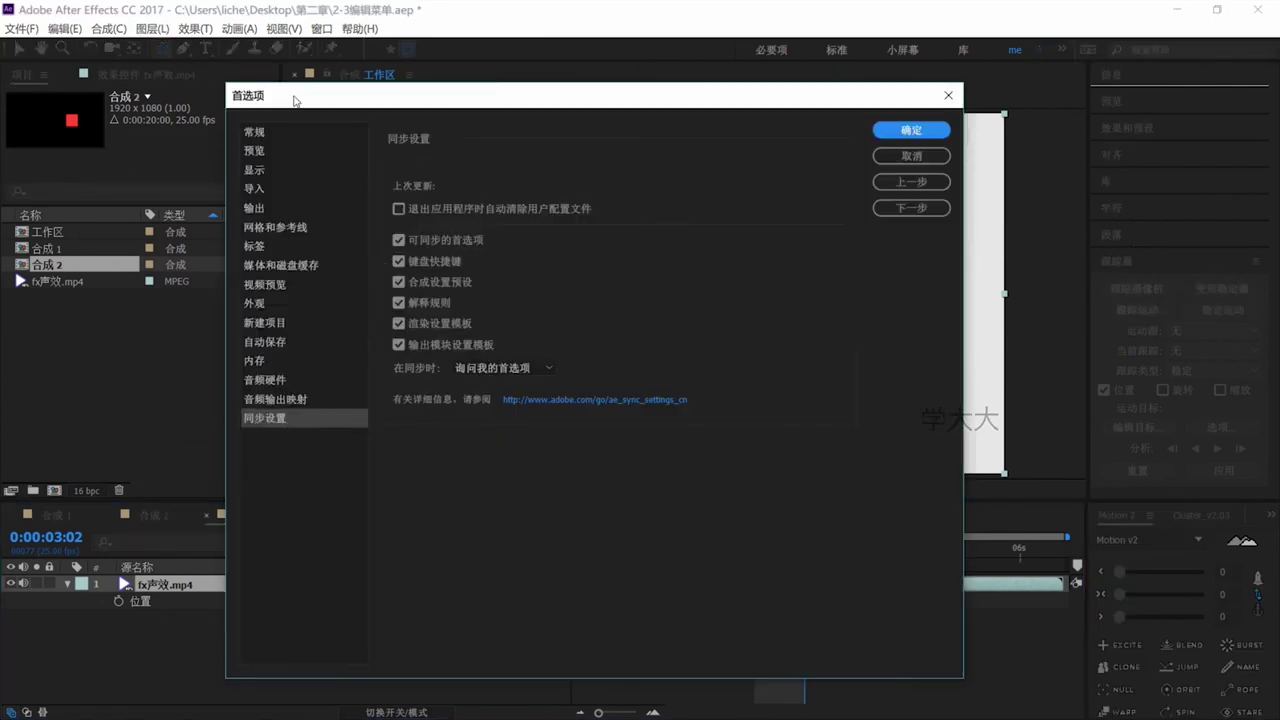
drag(295, 100, 369, 89)
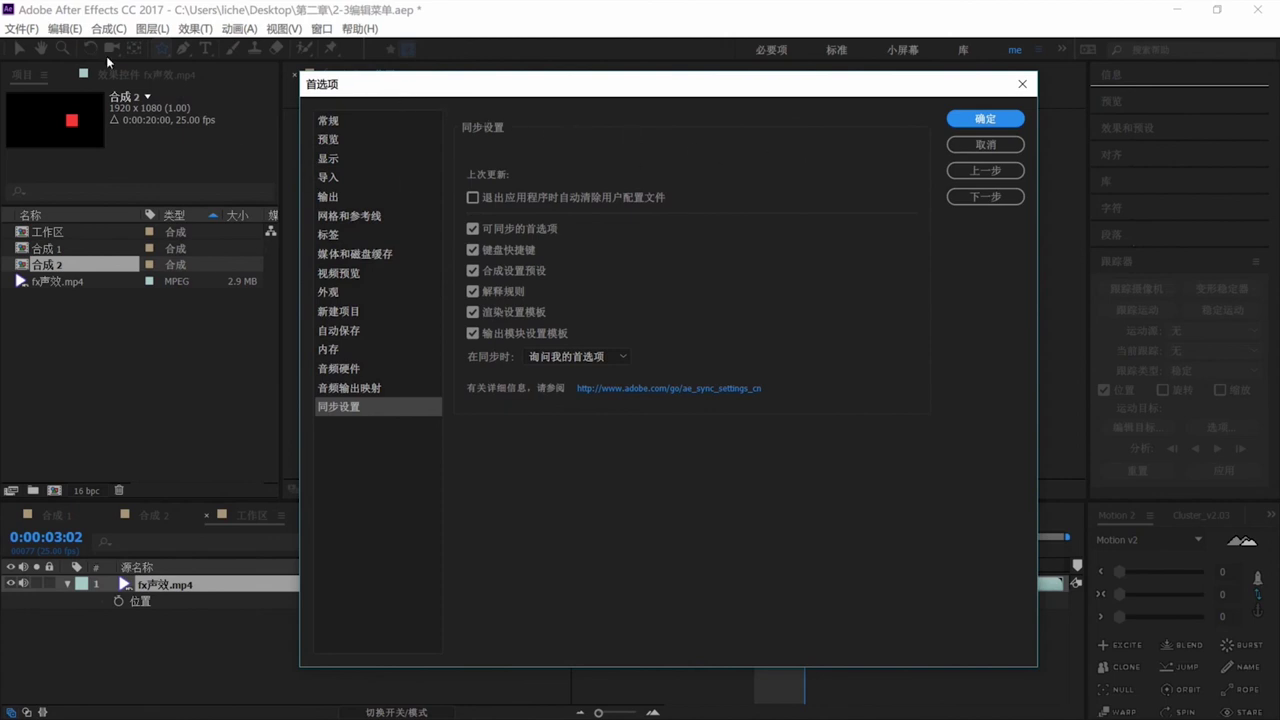
key(Return)
click(64, 28)
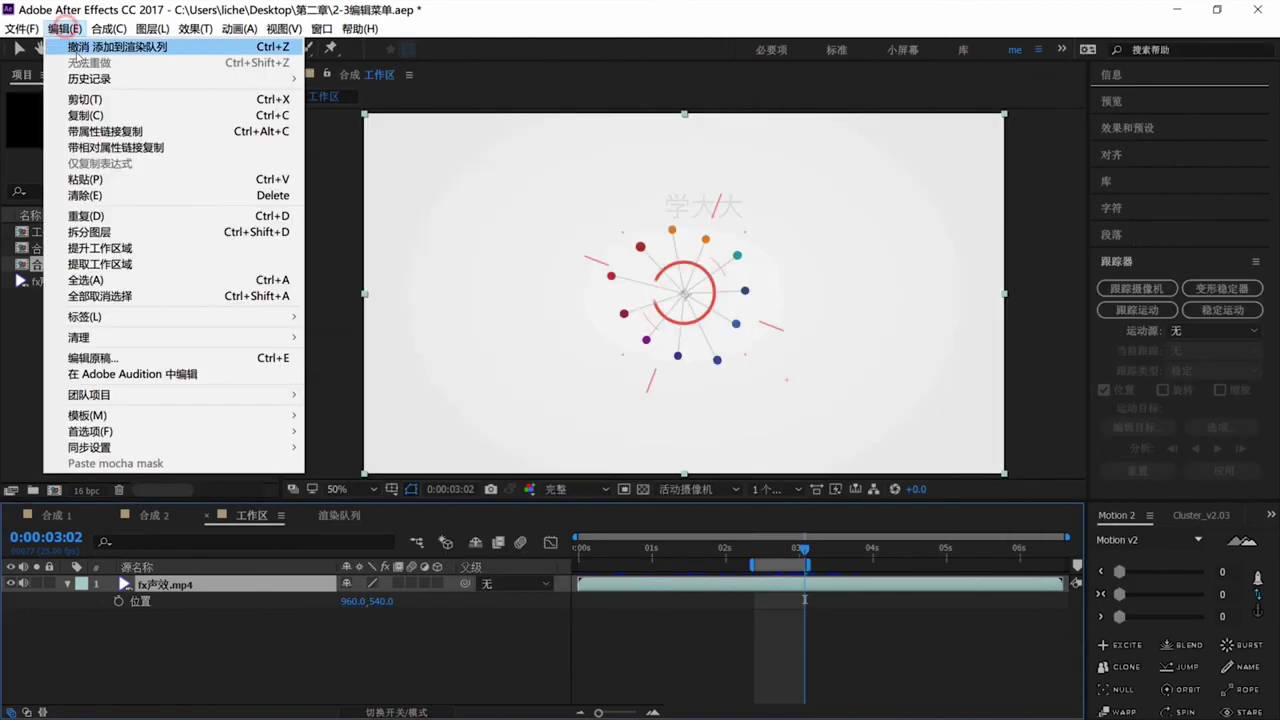
click(340, 620)
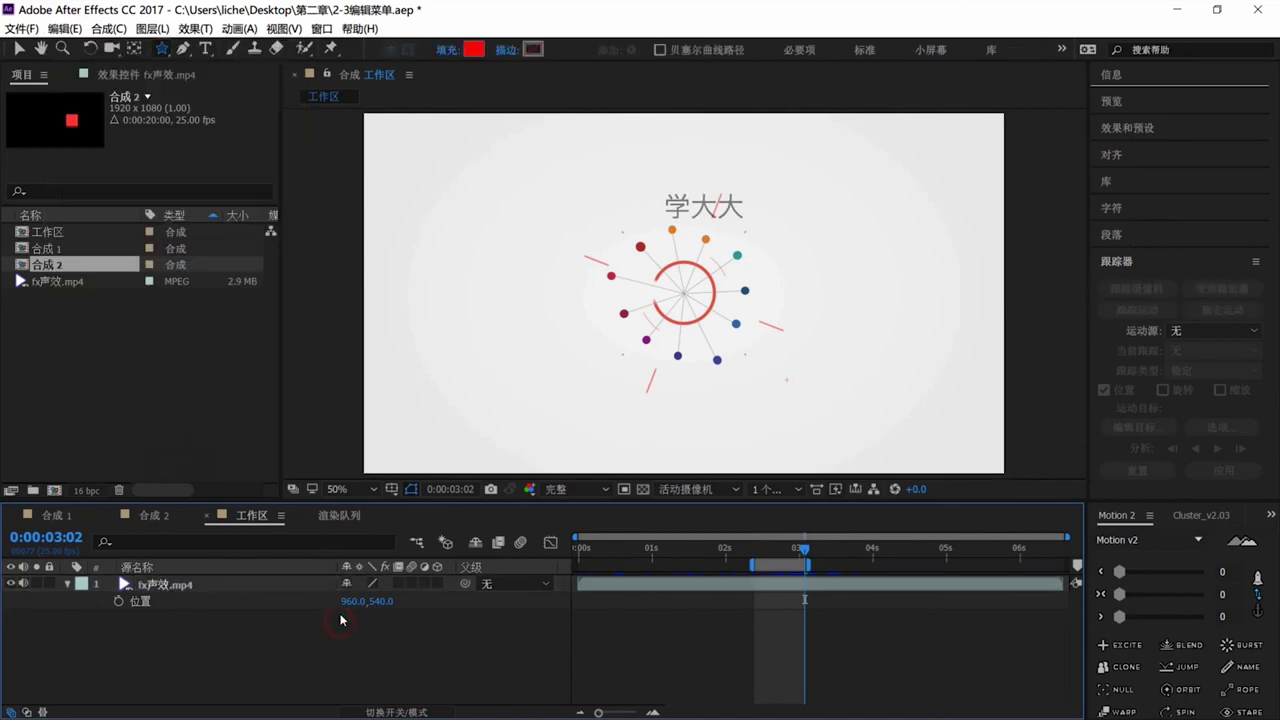